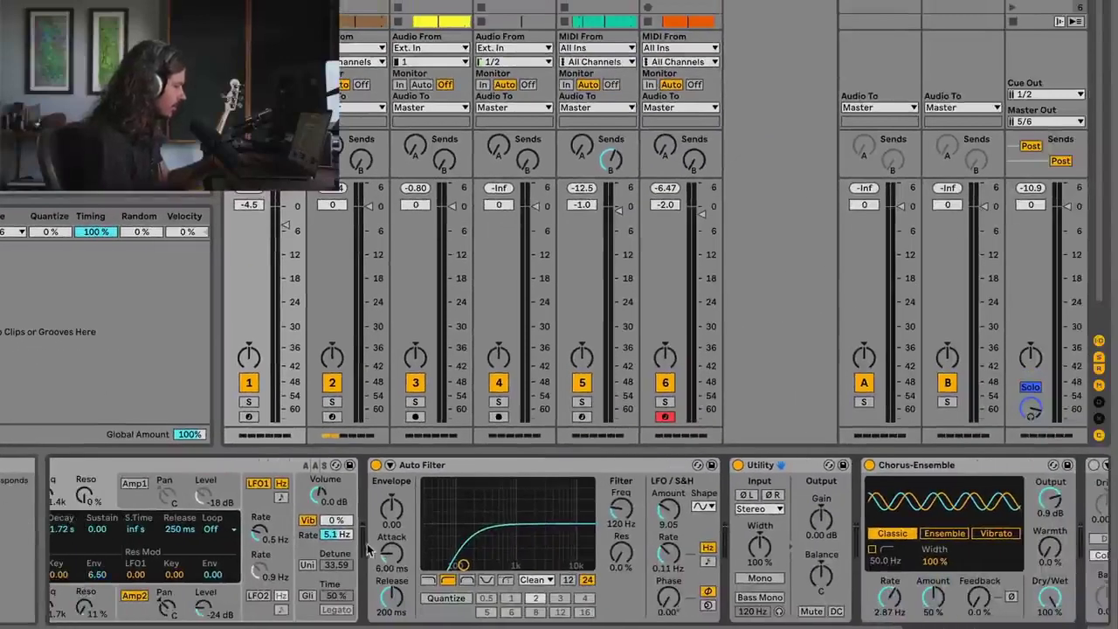
Set track 1's volume fader to -5.0 dB.
scroll(865, 625, left, 5)
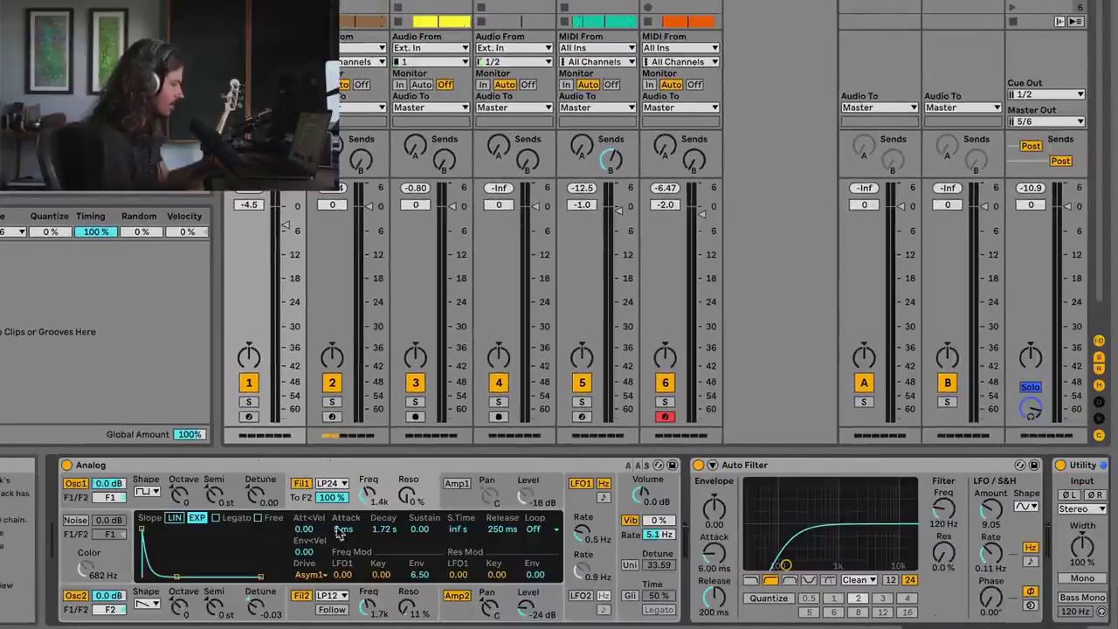
scroll(276, 494, right, 10)
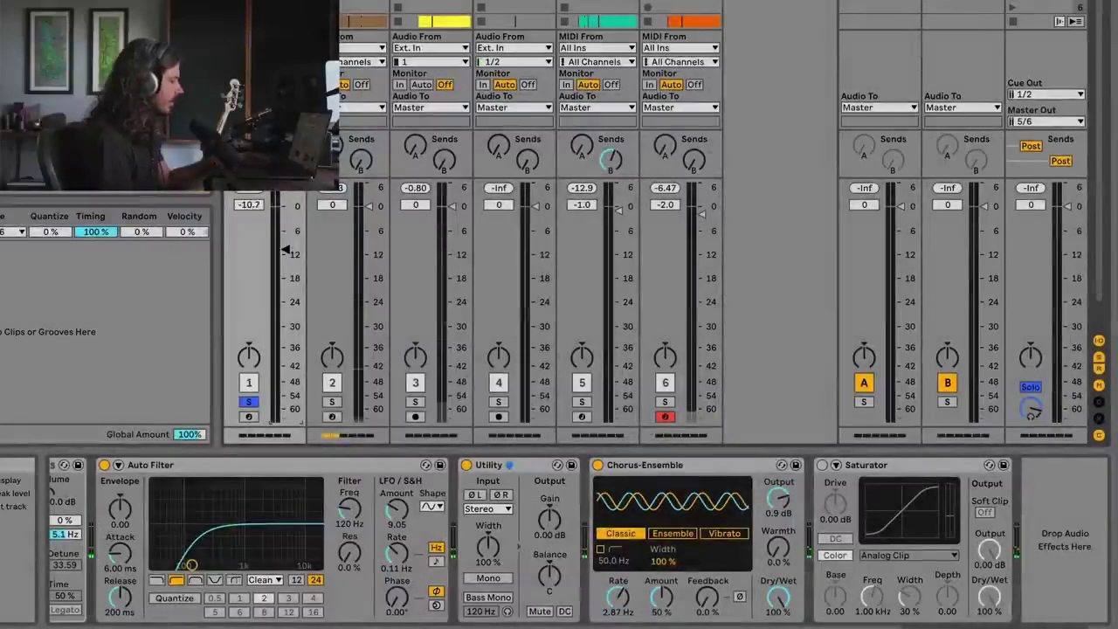
drag(286, 248, 284, 227)
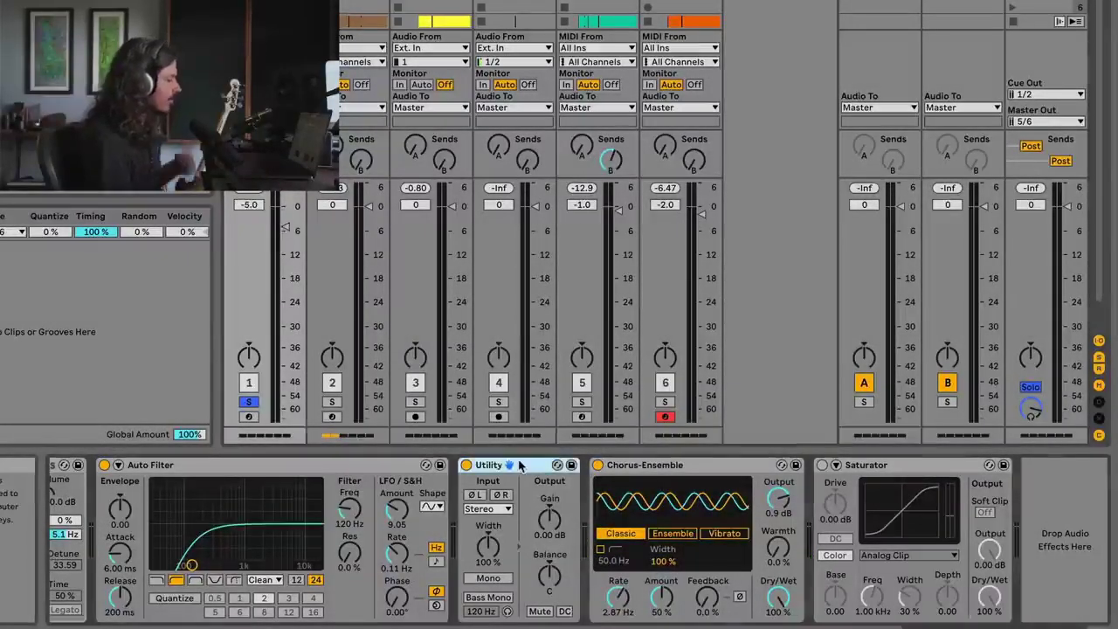
Try a 5 dB output gain on the Utility ahead of the Chorus-Ensemble.
click(543, 476)
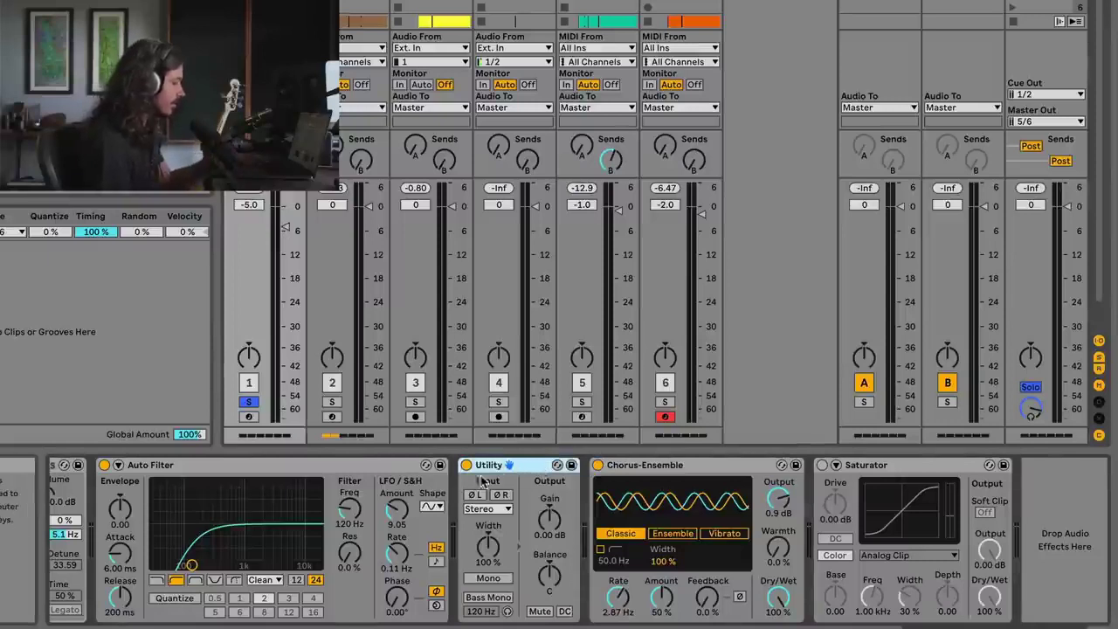
click(548, 521)
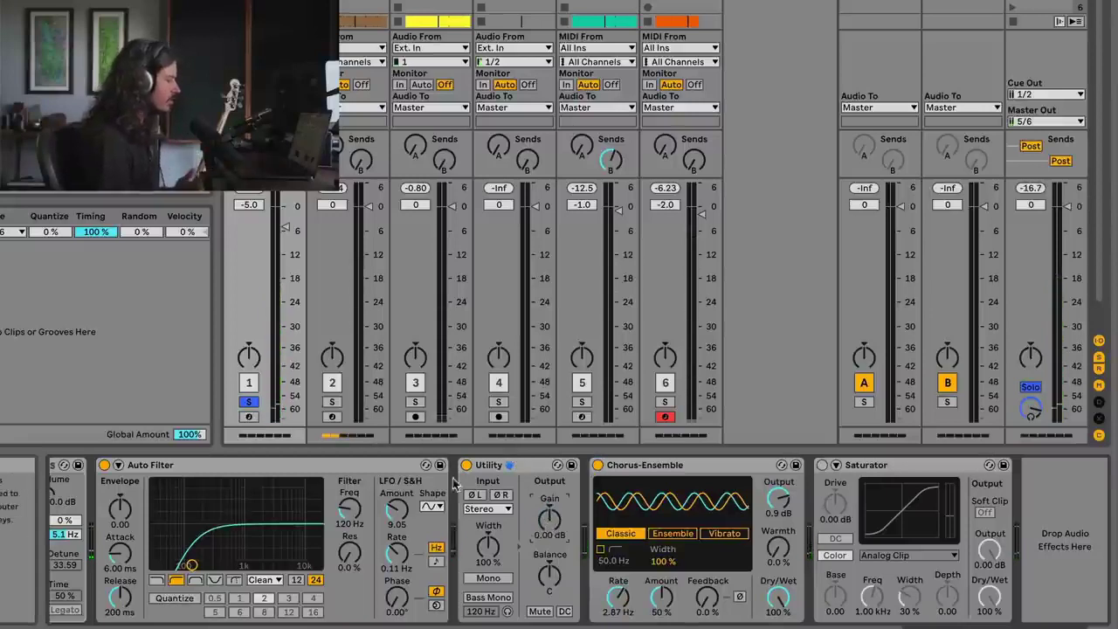
click(522, 472)
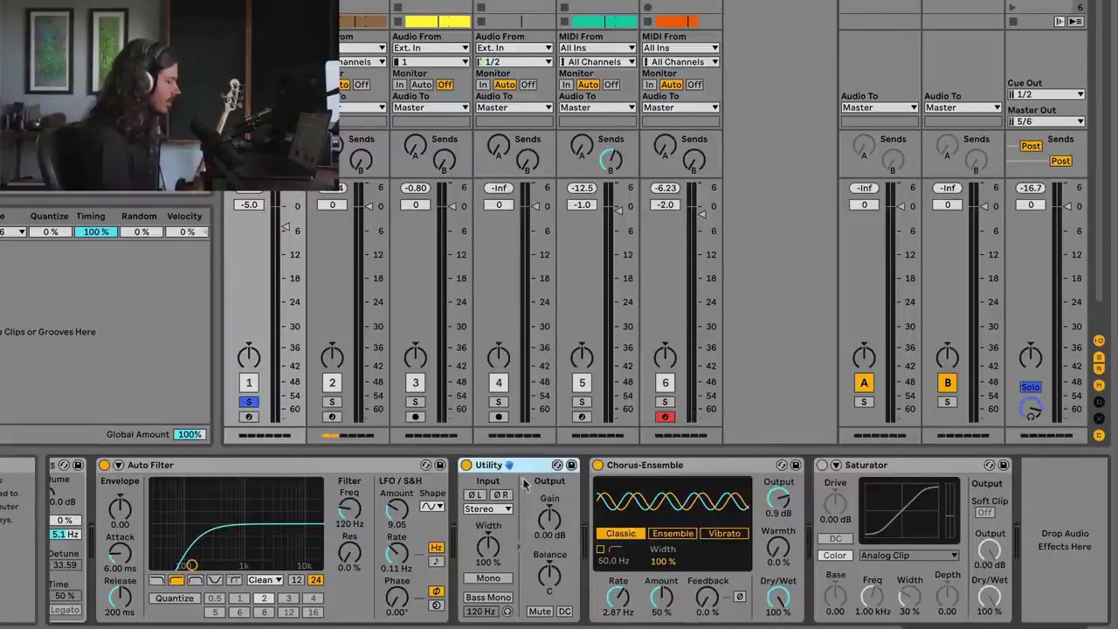
drag(549, 522, 549, 498)
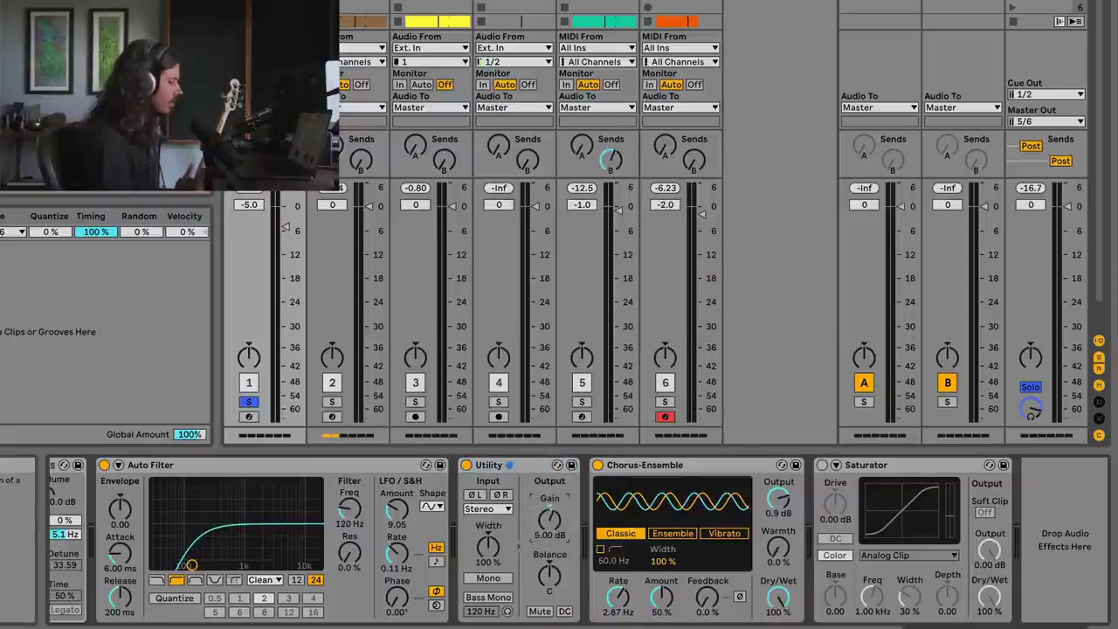
Copy the Utility and paste the copy directly after the Chorus-Ensemble.
click(532, 469)
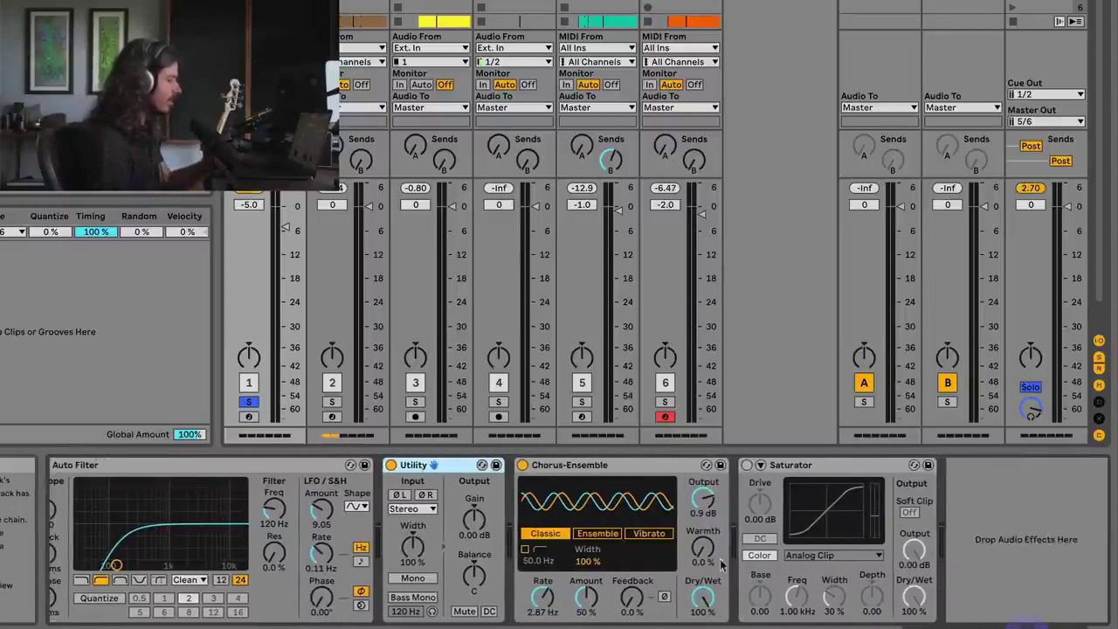
click(598, 469)
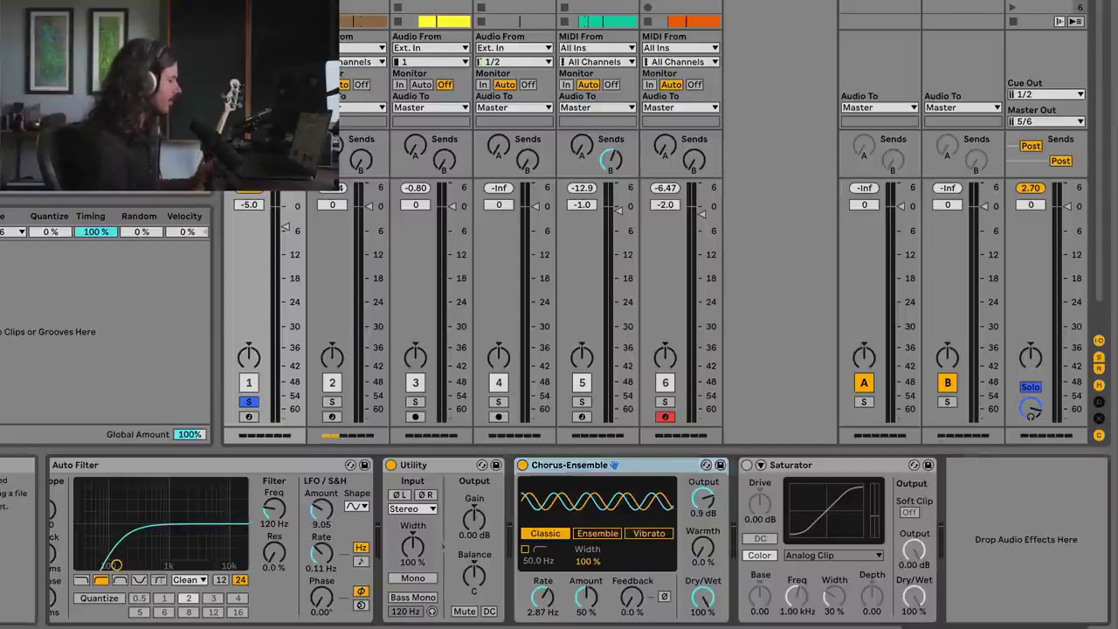
click(709, 505)
key(ctrl+v)
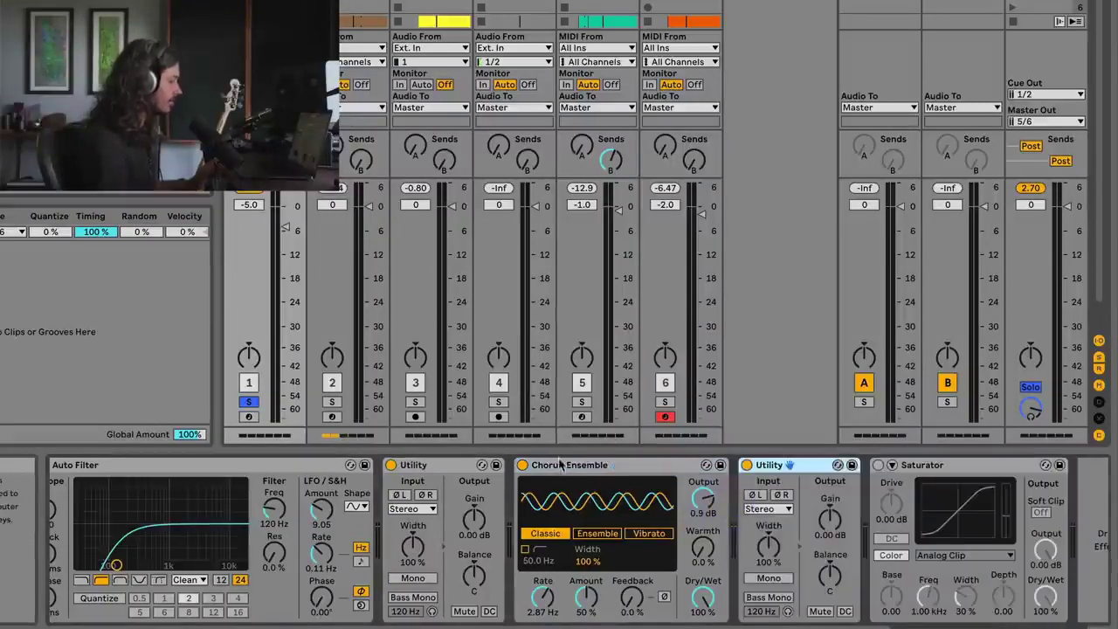
Group the first Utility, the Chorus-Ensemble and the second Utility into an Audio Effect Rack and show its macro controls.
click(566, 465)
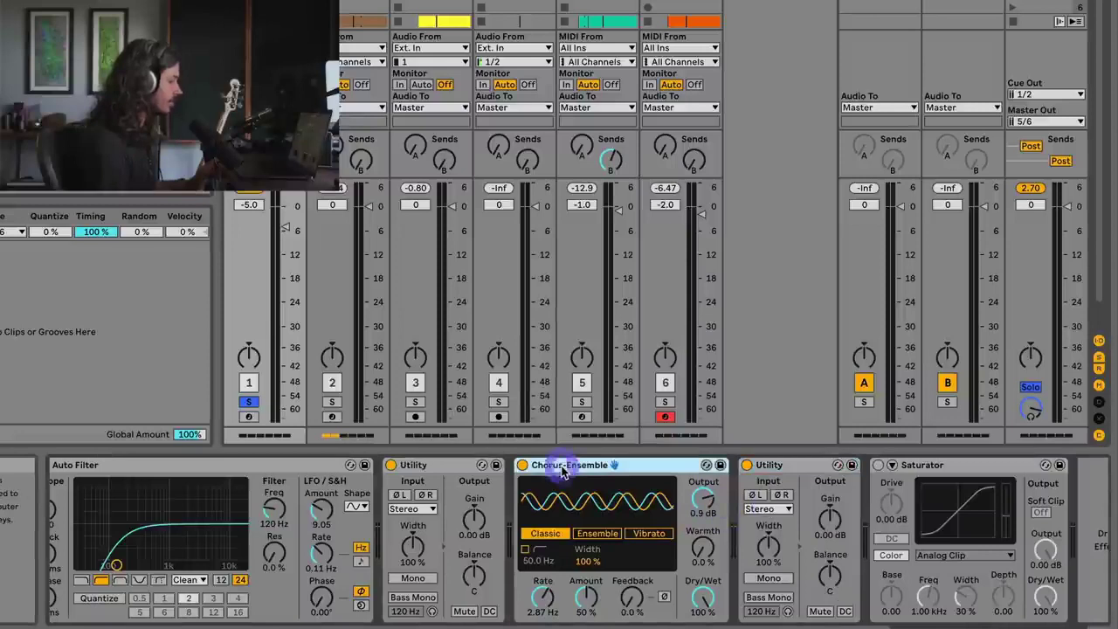
click(441, 465)
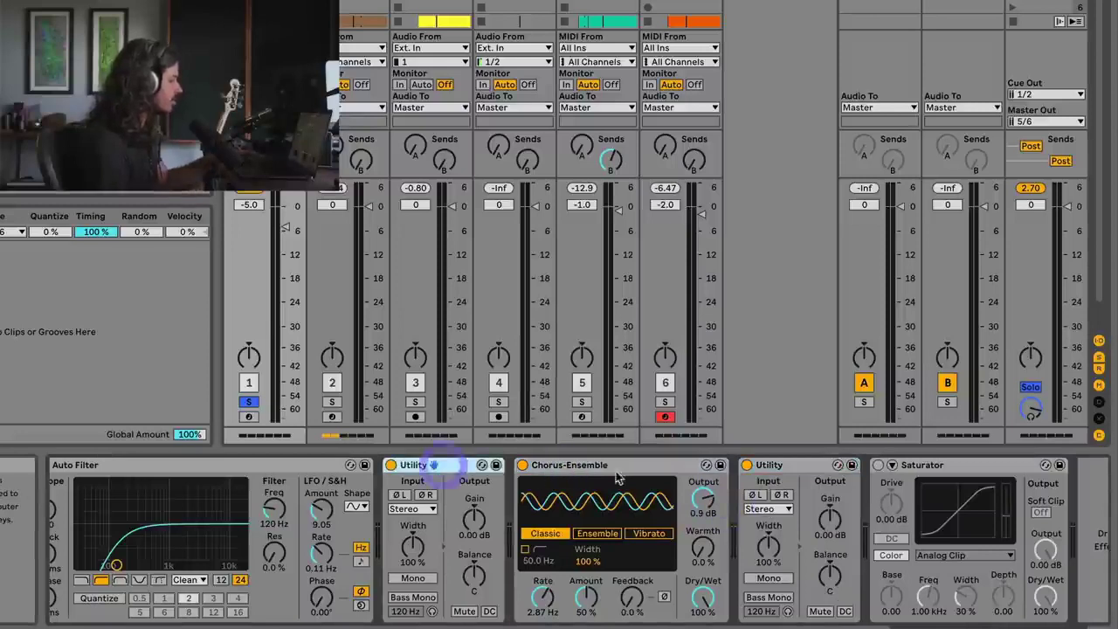
right_click(789, 469)
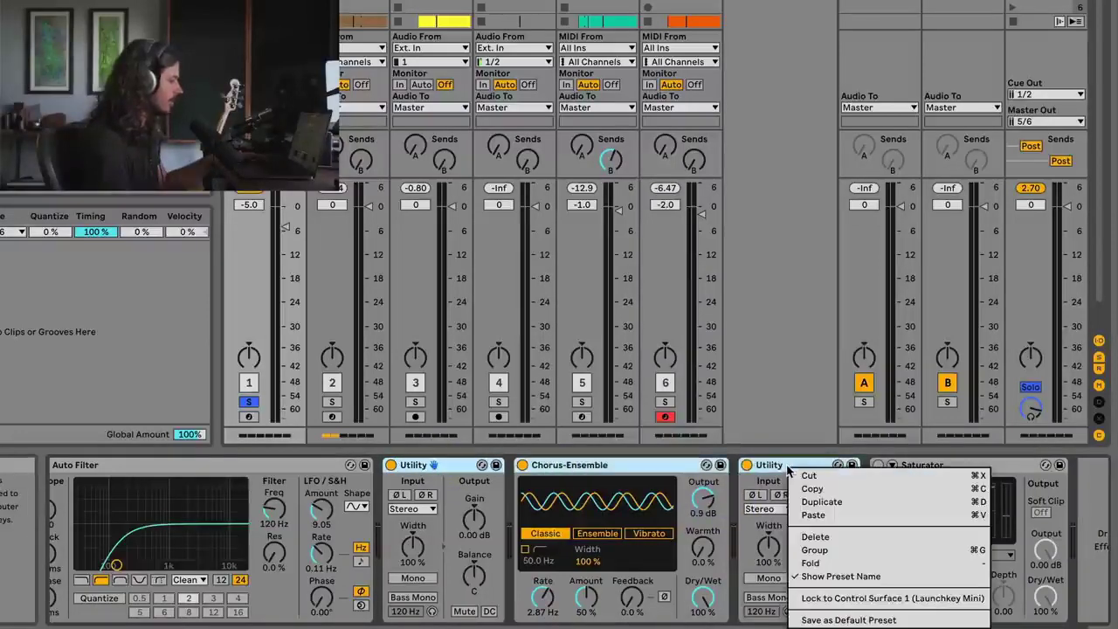
click(812, 549)
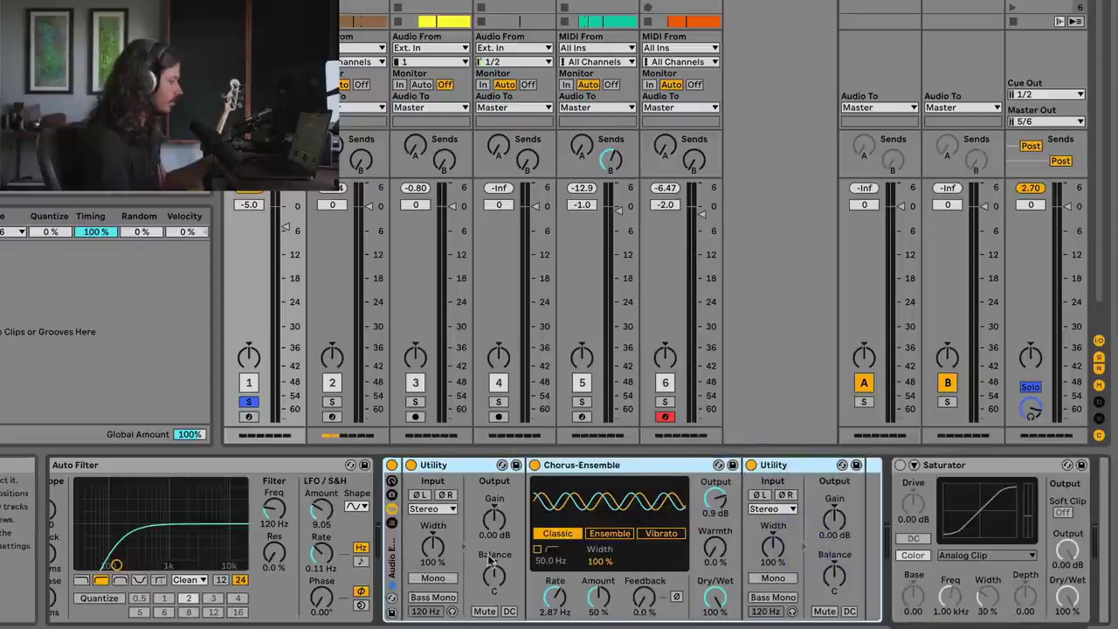
click(392, 485)
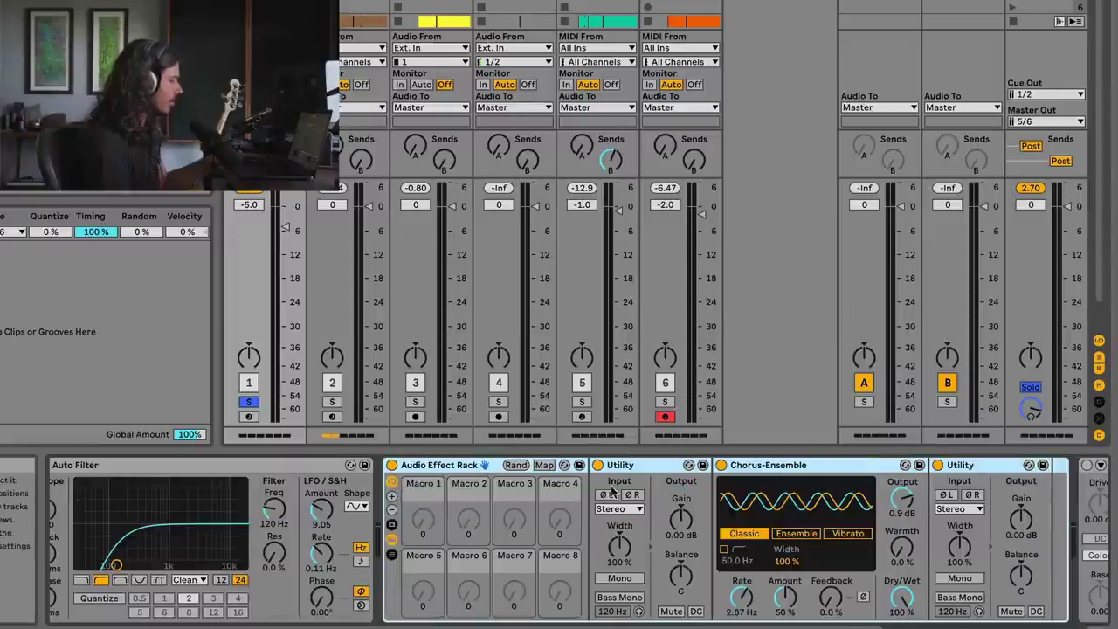
Map the output gain of both Utilities to the rack's first macro.
click(686, 528)
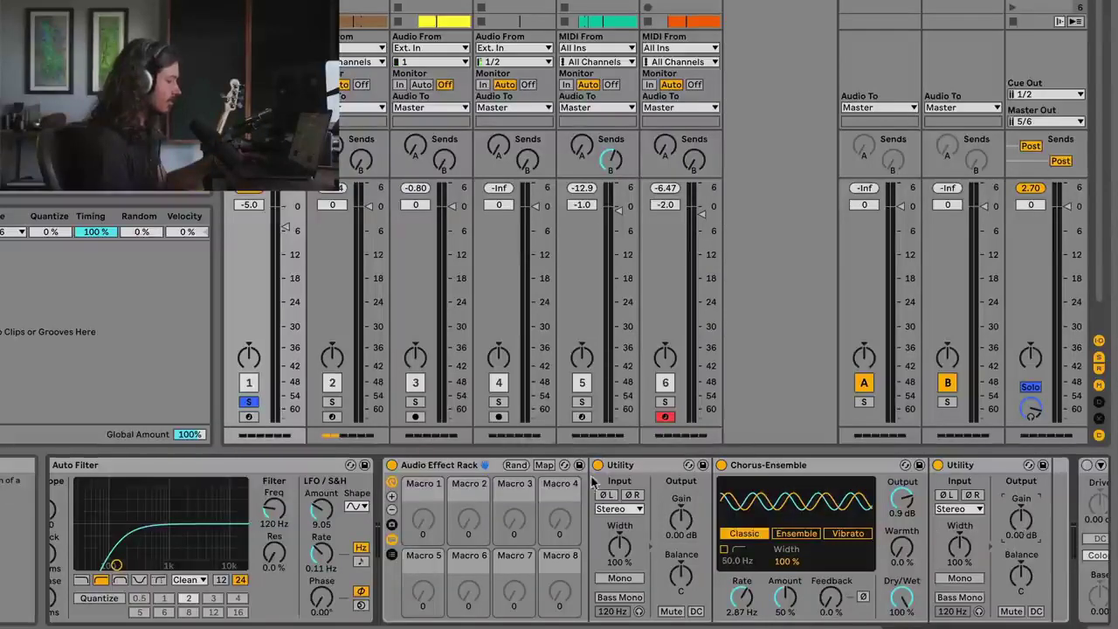
click(544, 465)
click(680, 517)
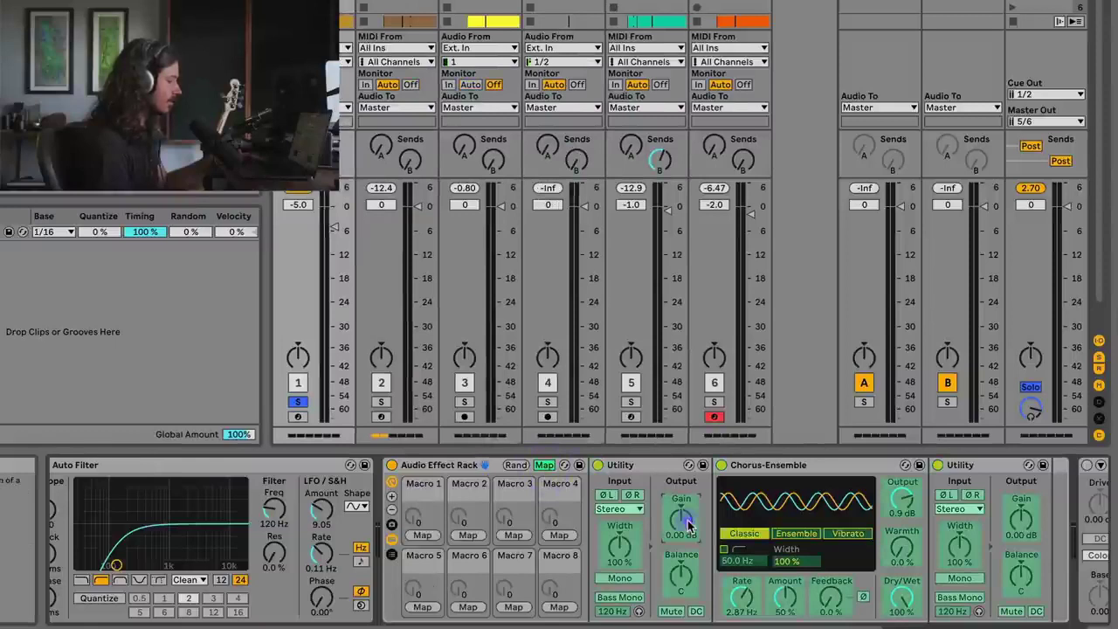
click(422, 534)
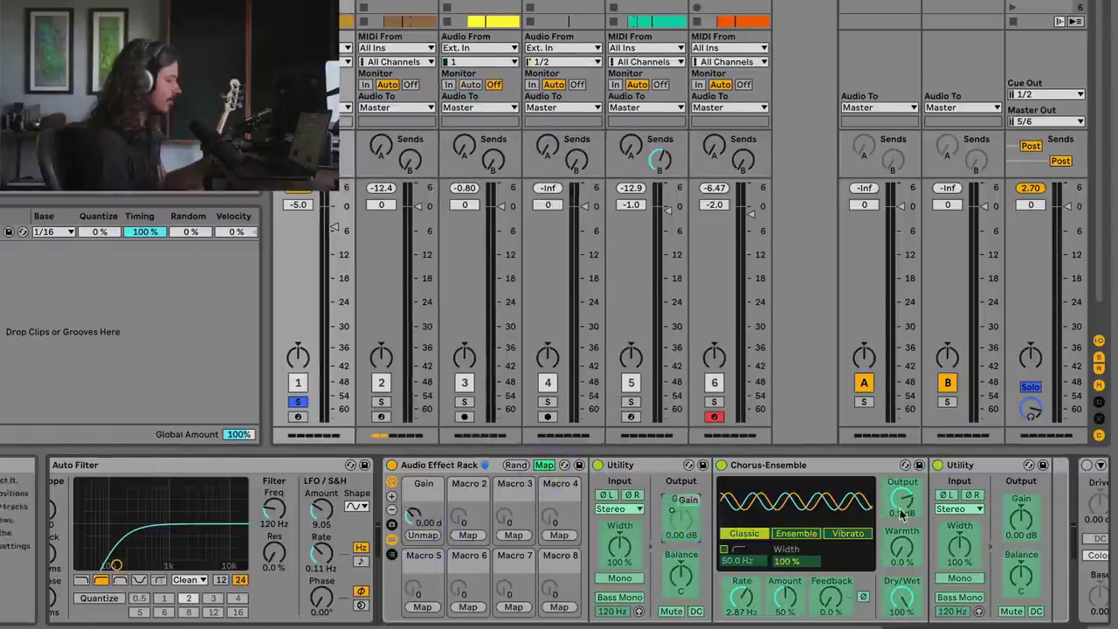
click(1020, 521)
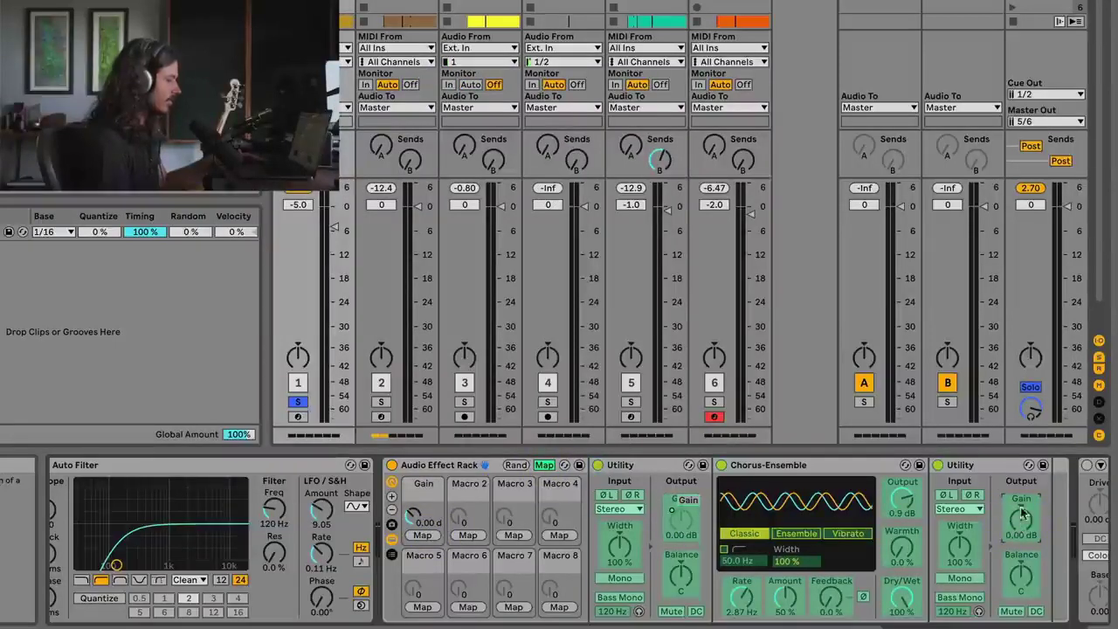
click(428, 535)
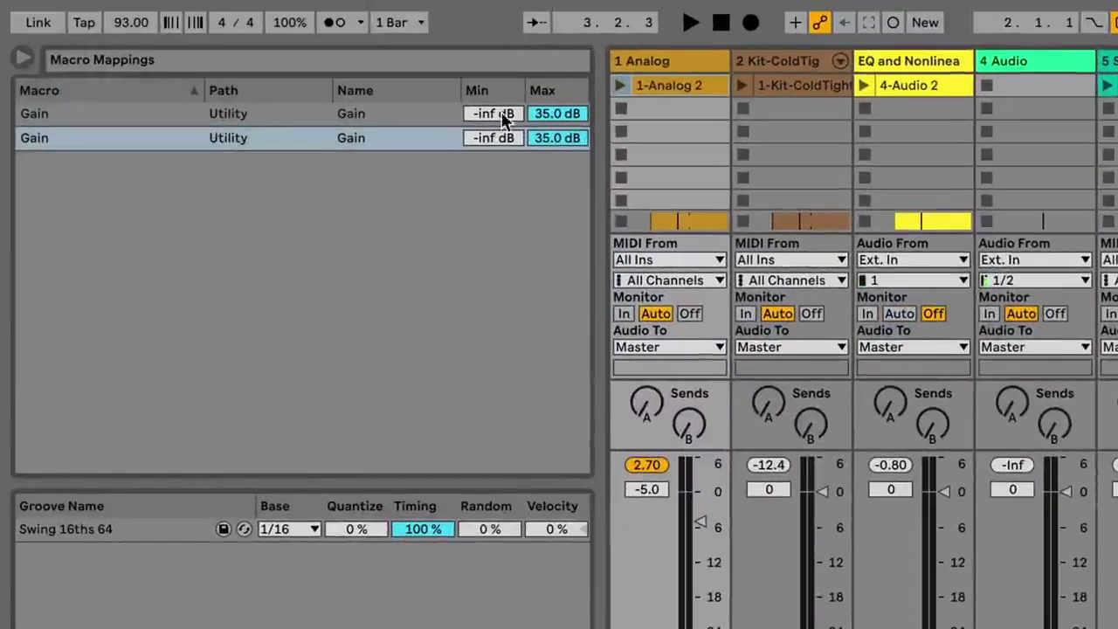
Invert the second Utility's gain mapping range relative to the first, finish mapping and turn the Gain macro to 54.
drag(495, 137, 495, 53)
drag(557, 138, 557, 210)
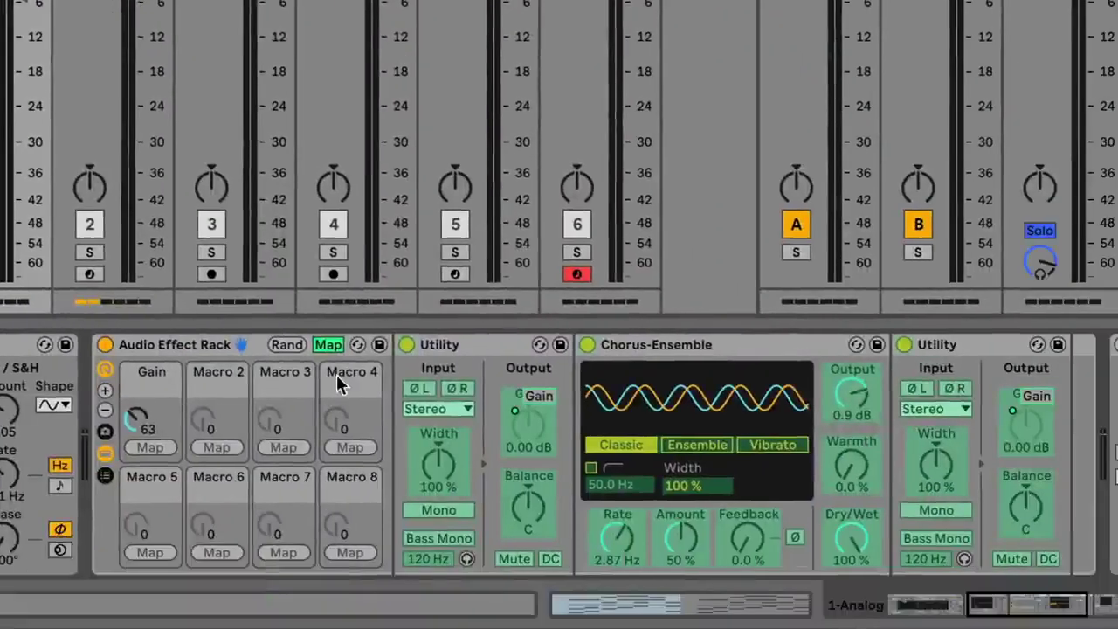
click(330, 344)
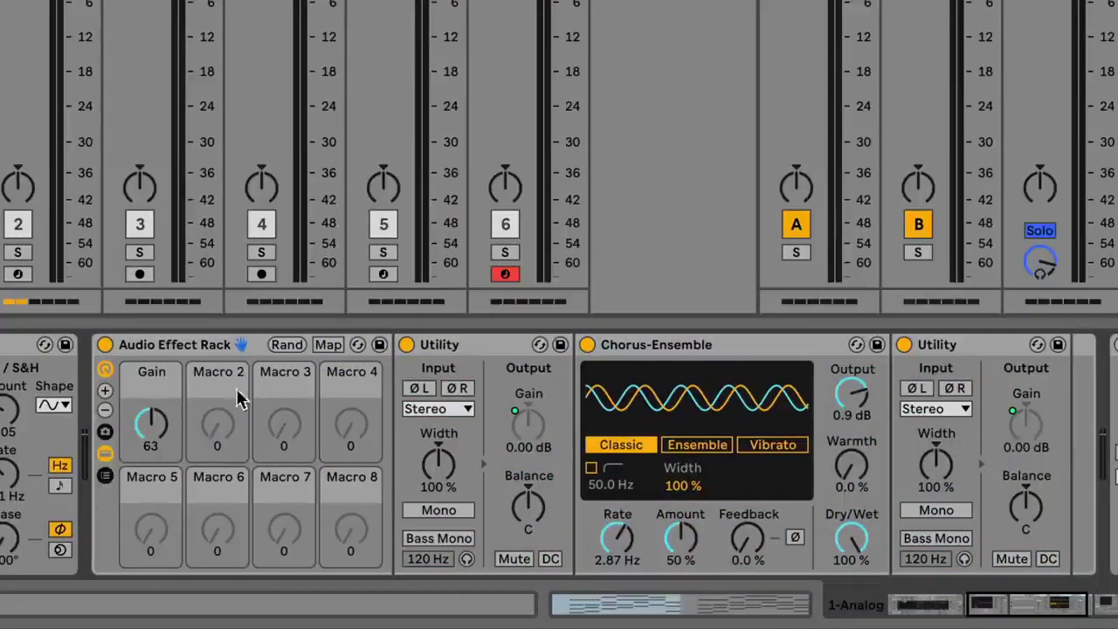
mouse_move(151, 426)
mouse_down()
mouse_move(151, 402)
mouse_move(151, 450)
mouse_move(152, 418)
mouse_move(151, 438)
mouse_up()
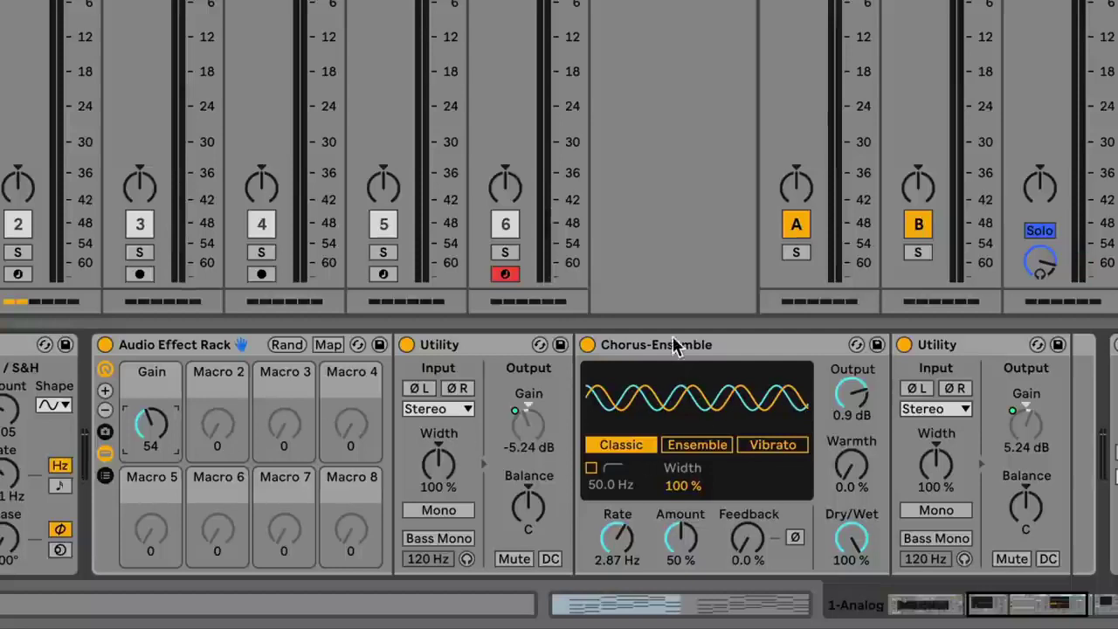
Replace the Chorus-Ensemble in the rack with the Saturator, placed between the two Utilities, and enable it.
drag(965, 616, 996, 607)
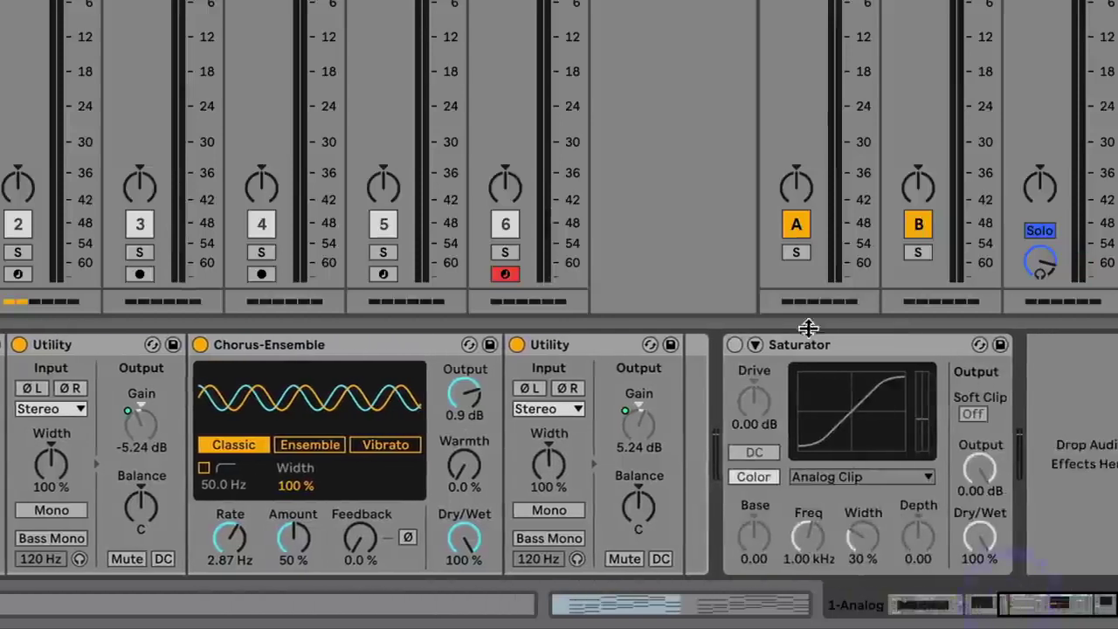
right_click(317, 346)
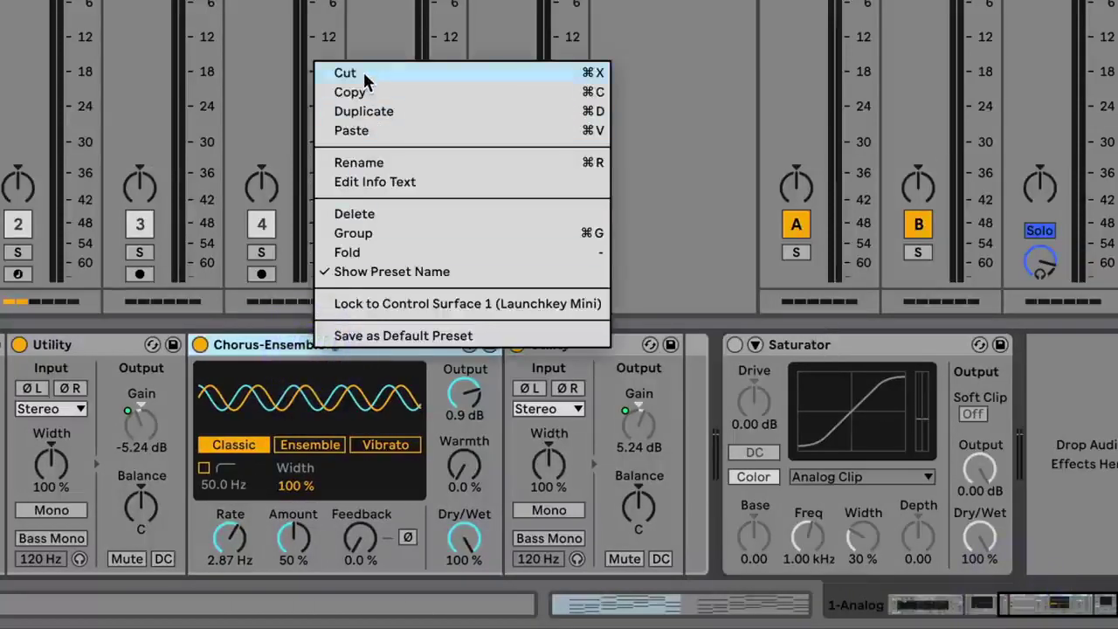
click(364, 75)
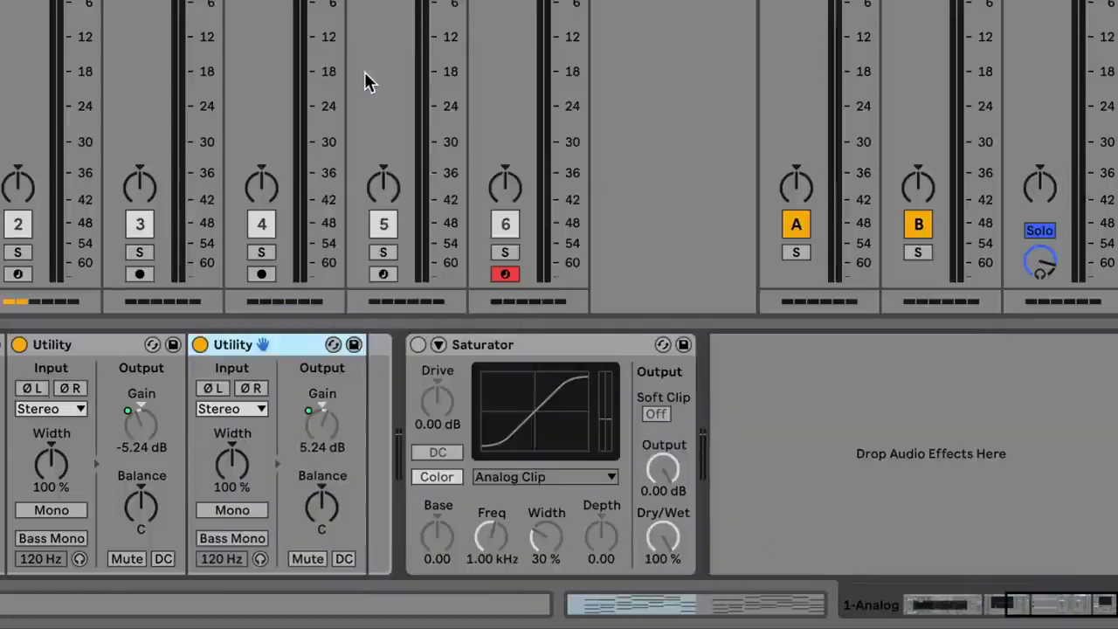
click(515, 348)
drag(516, 347, 179, 367)
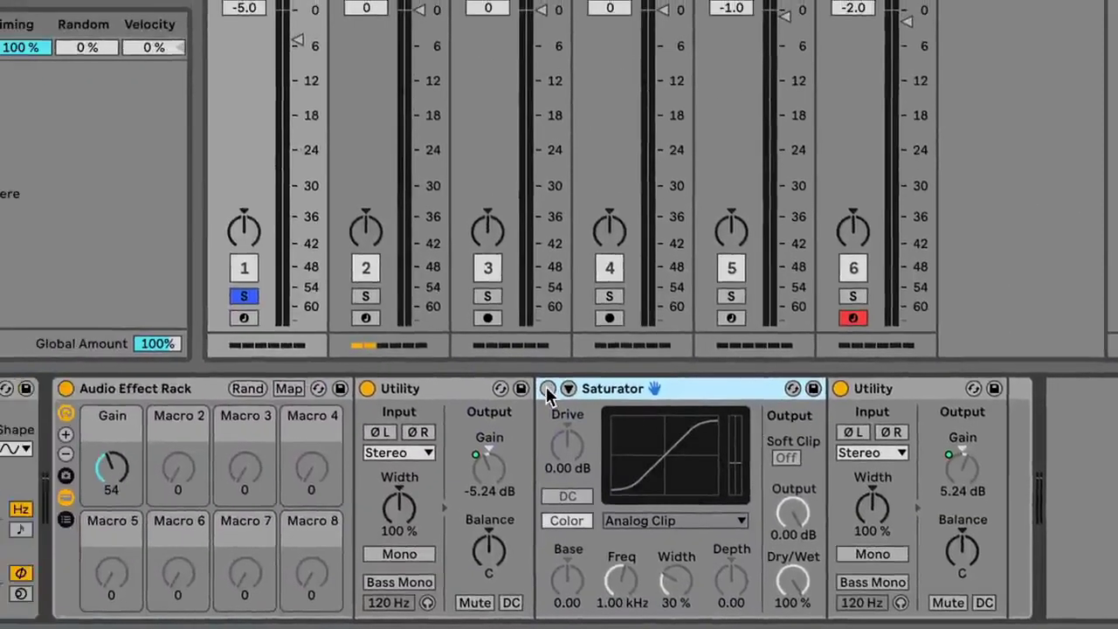
click(548, 389)
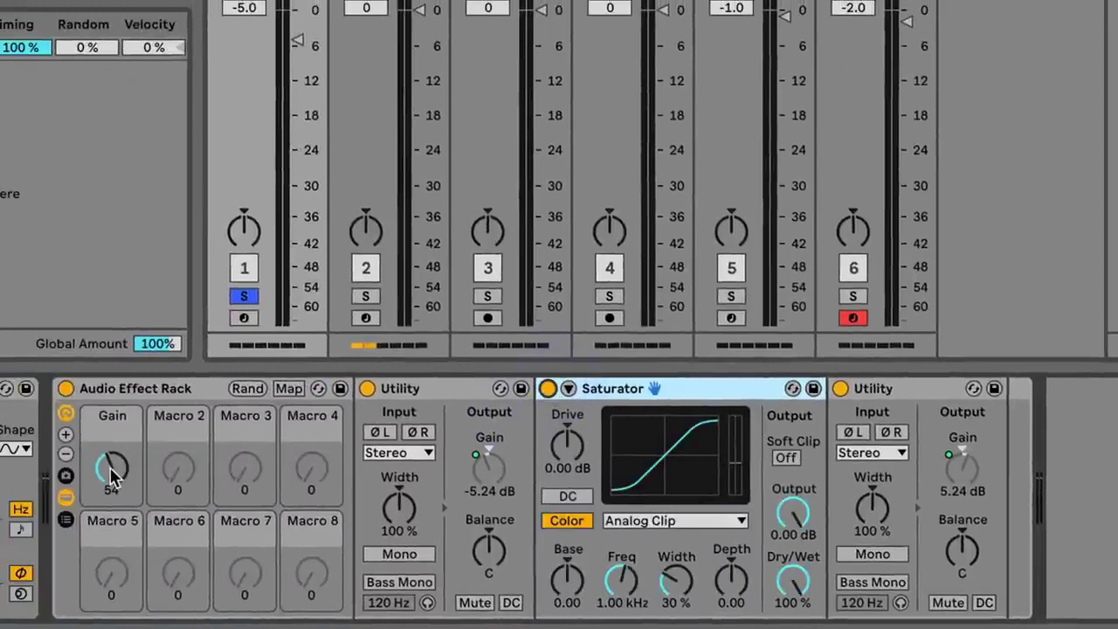
Reset the Gain macro to 63, start playback and raise the macro to 102 to drive the Saturator.
mouse_move(111, 470)
mouse_down()
mouse_move(112, 450)
mouse_move(119, 478)
mouse_up()
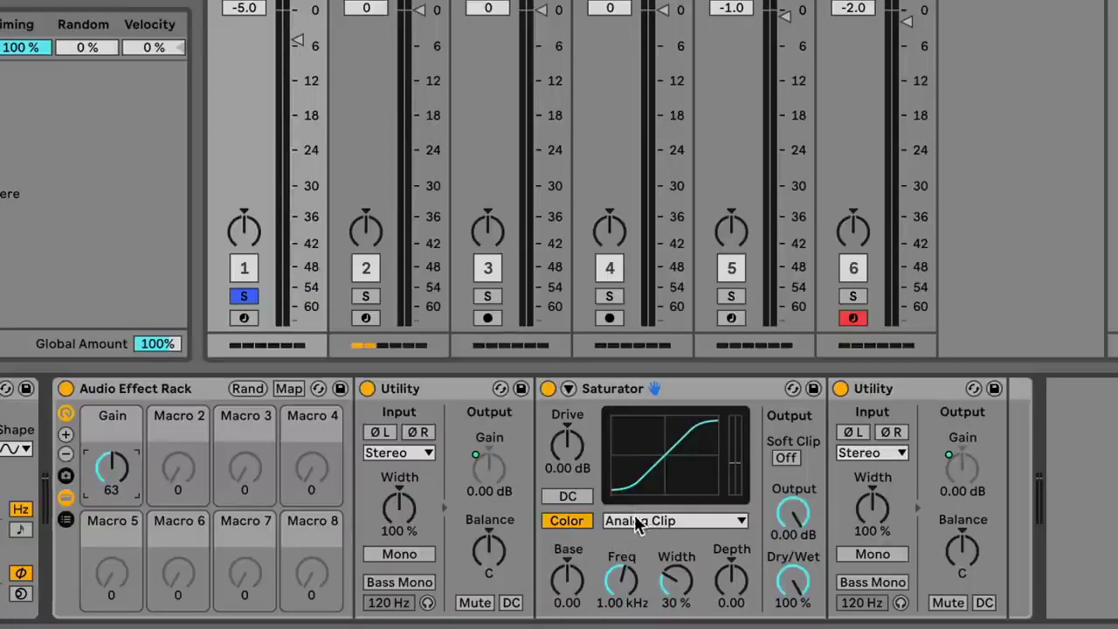
key(space)
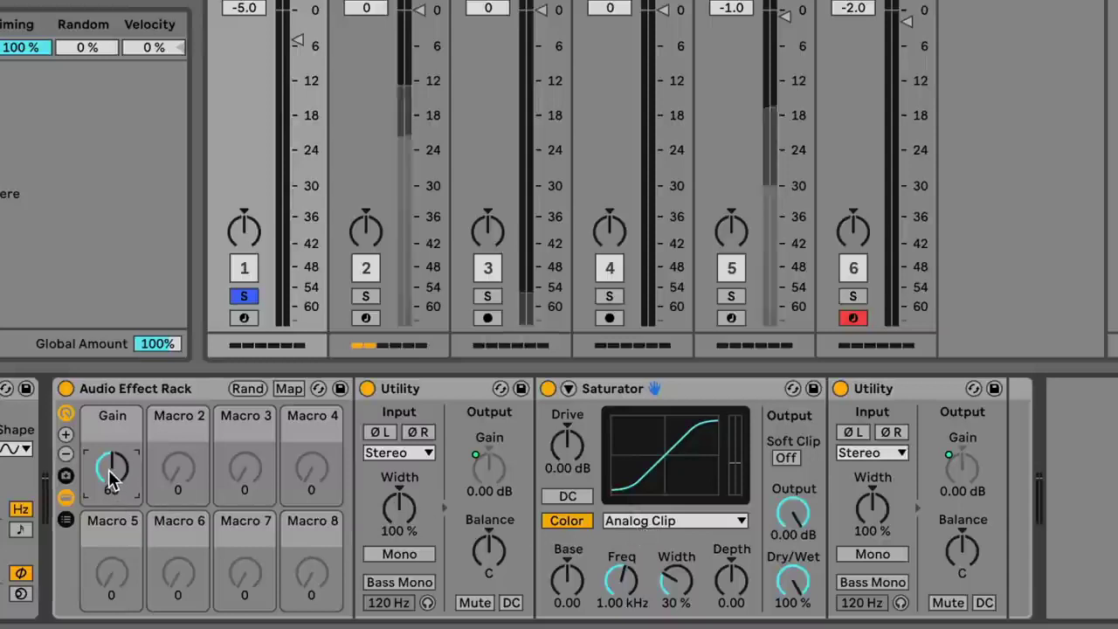
drag(112, 476, 111, 407)
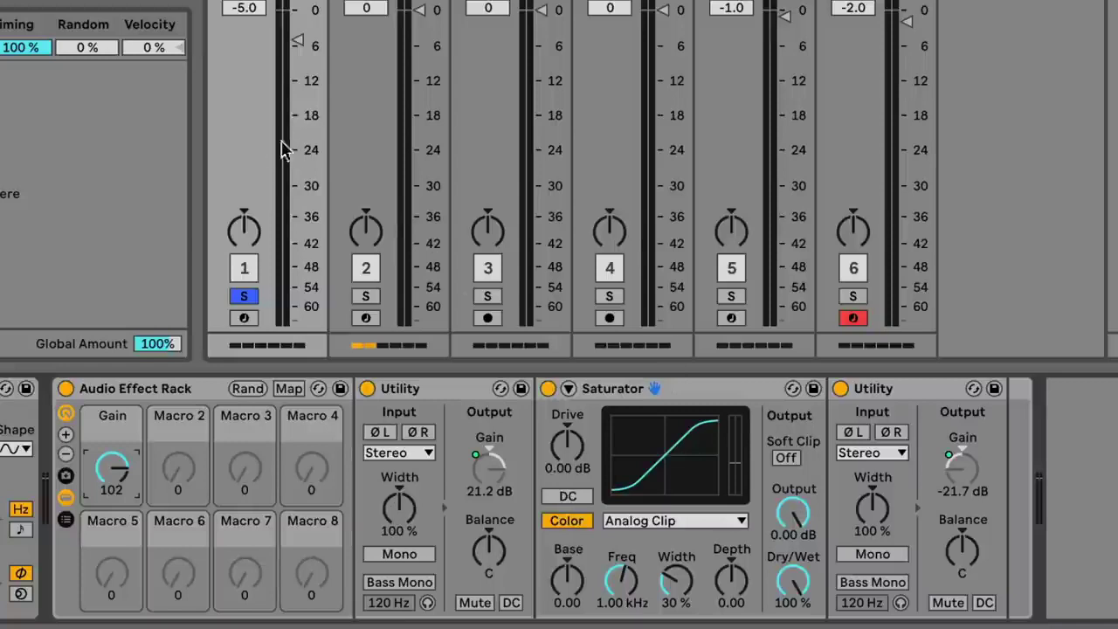
Change the Saturator's curve to Medium Curve and audition the Gain macro, leaving it at 89.
click(725, 521)
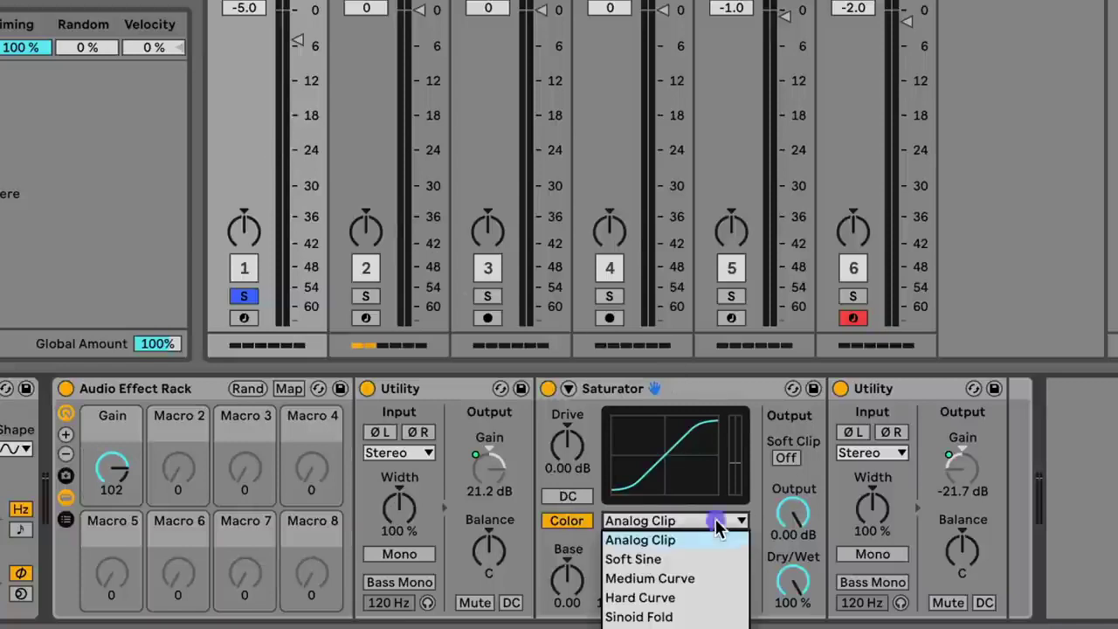
click(710, 580)
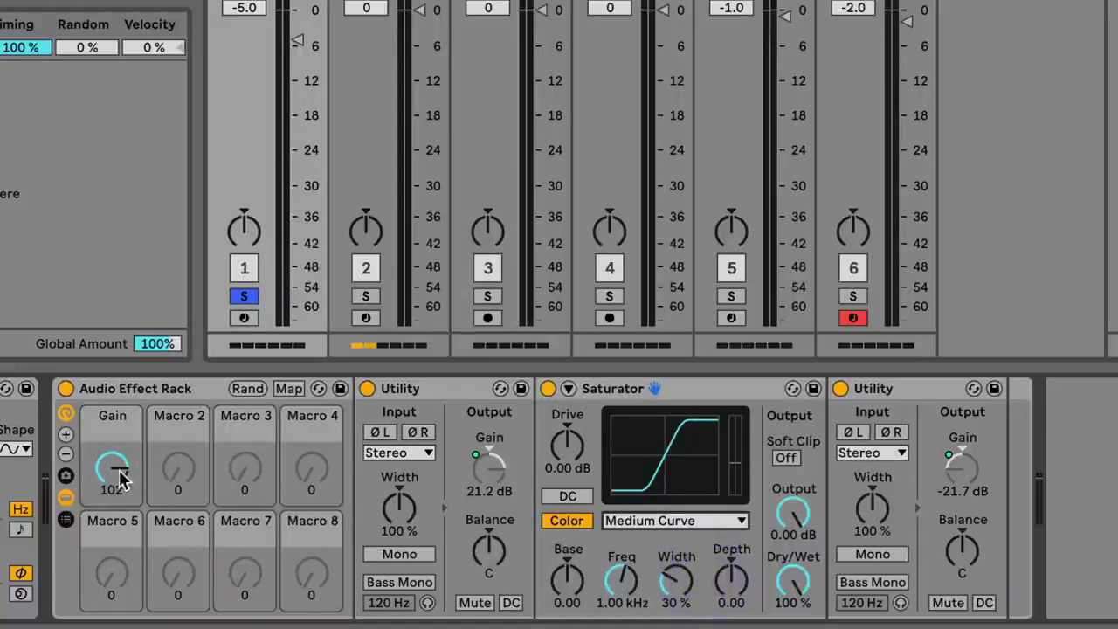
drag(121, 479, 120, 512)
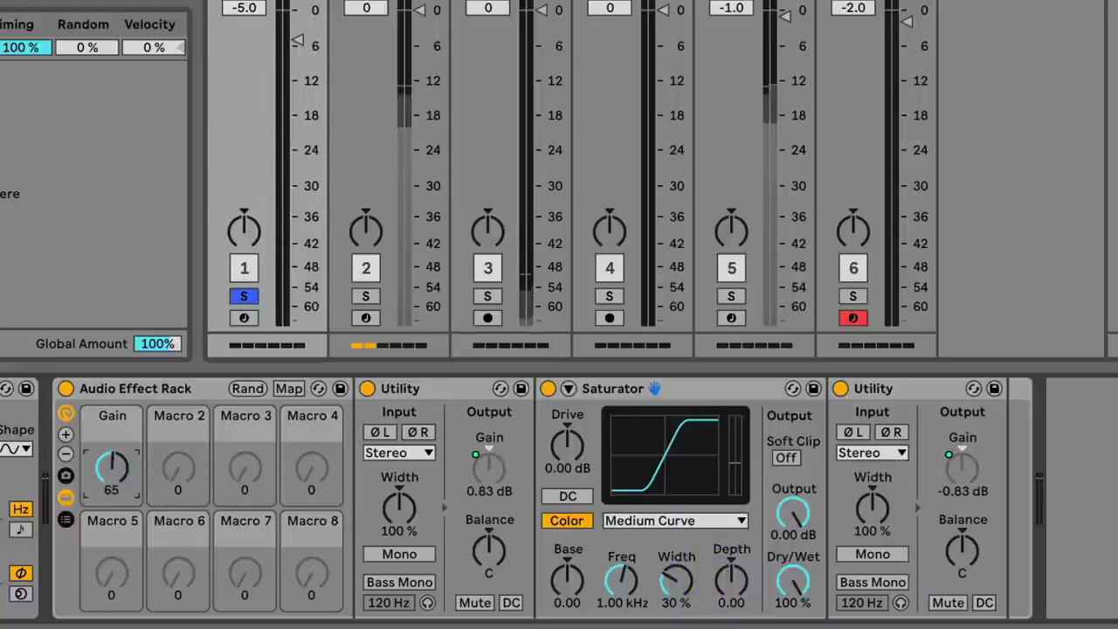
mouse_move(112, 467)
mouse_down()
mouse_move(111, 400)
mouse_move(109, 472)
mouse_up()
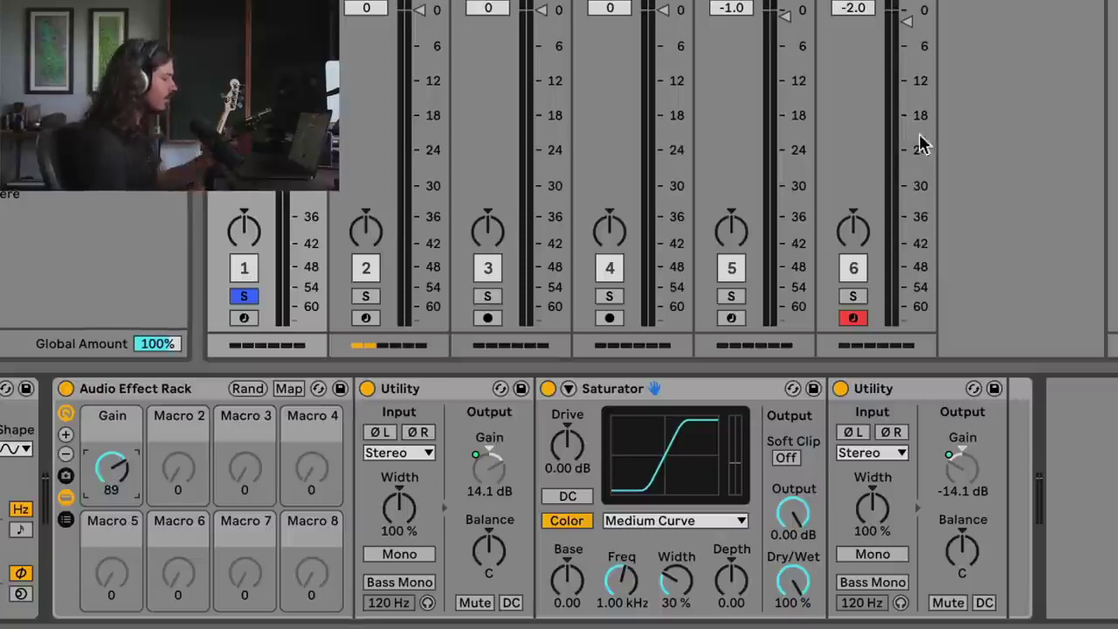
Ungroup the Audio Effect Rack and remove both Utility devices, keeping only the Saturator after the Auto Filter.
click(166, 388)
right_click(149, 384)
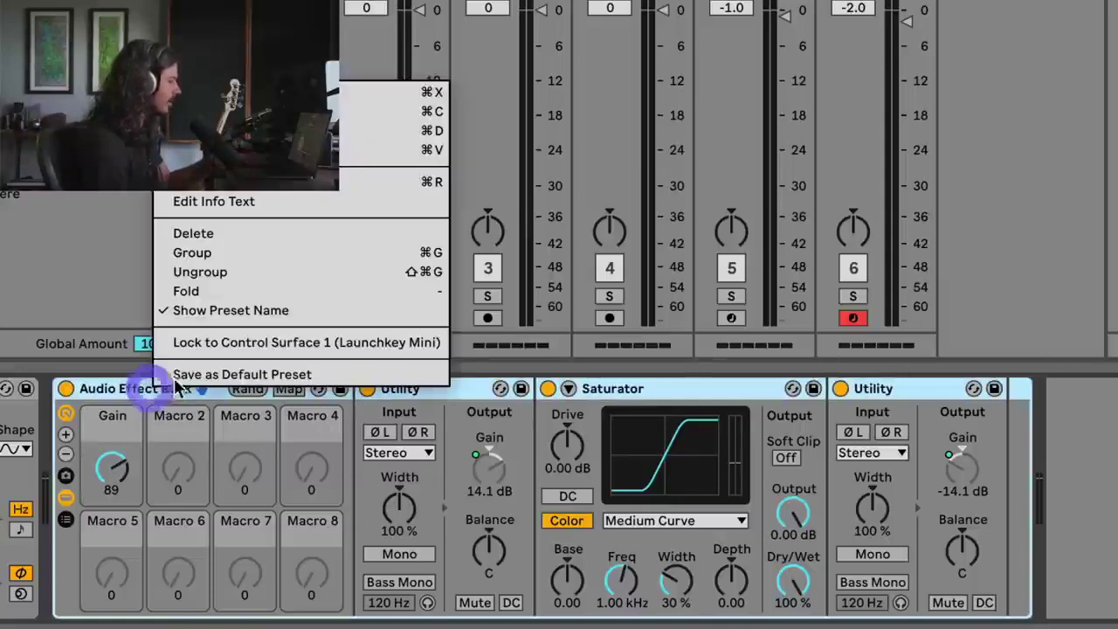
click(208, 271)
right_click(127, 388)
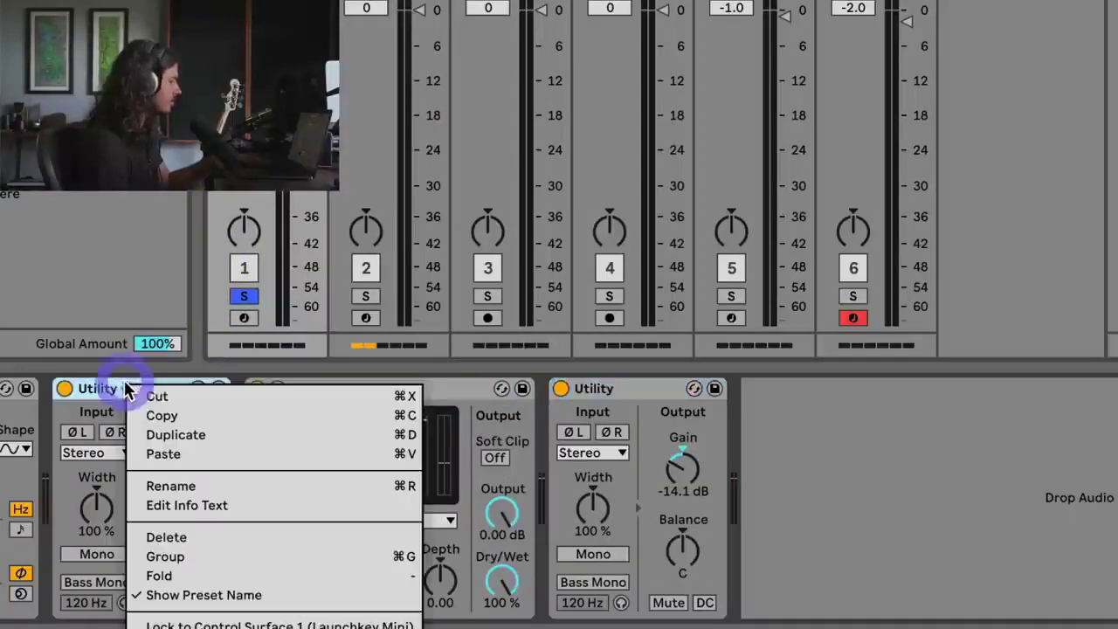
click(191, 398)
right_click(416, 390)
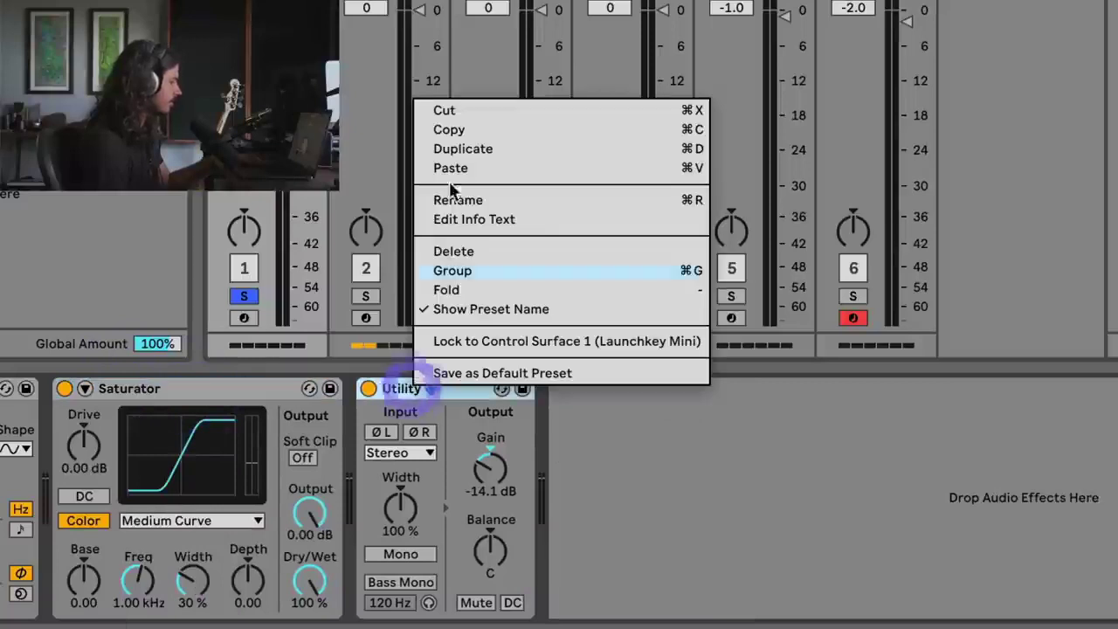
click(469, 113)
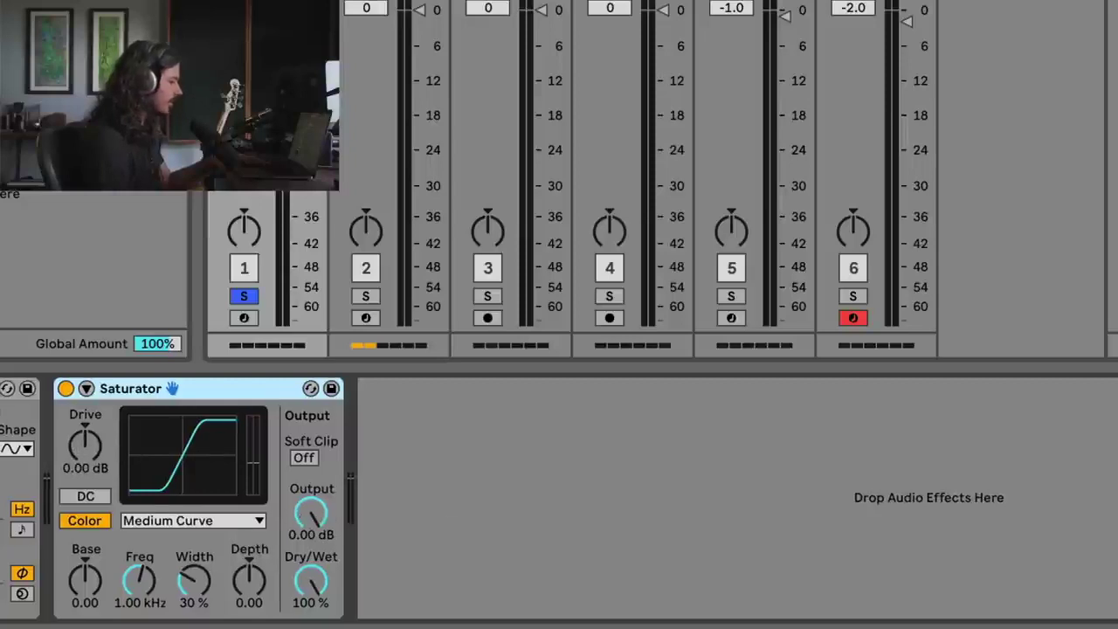
Set the Saturator's Drive to 8 dB and compensate by setting its Output to -8 dB.
scroll(559, 498, left, 5)
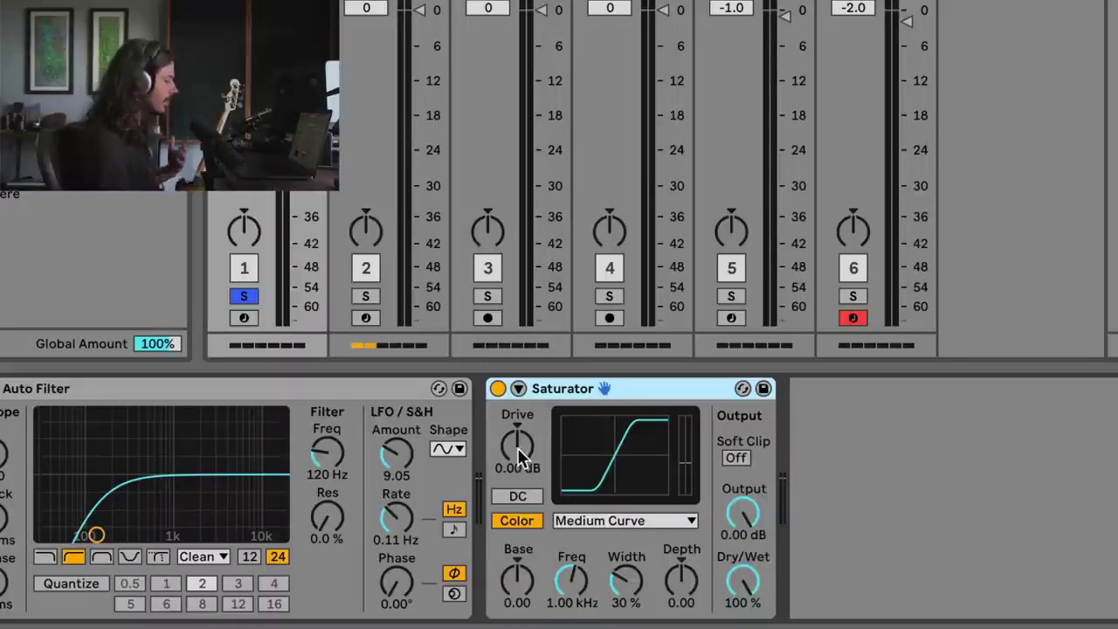
mouse_move(517, 448)
mouse_down()
mouse_move(518, 435)
mouse_move(518, 463)
mouse_up()
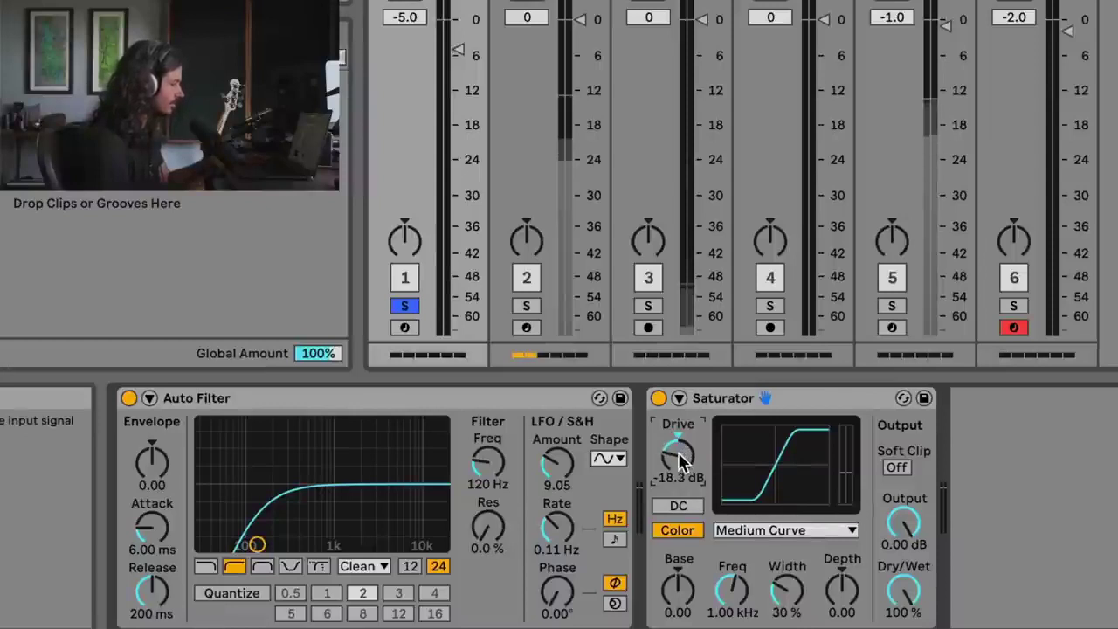
drag(684, 456, 683, 430)
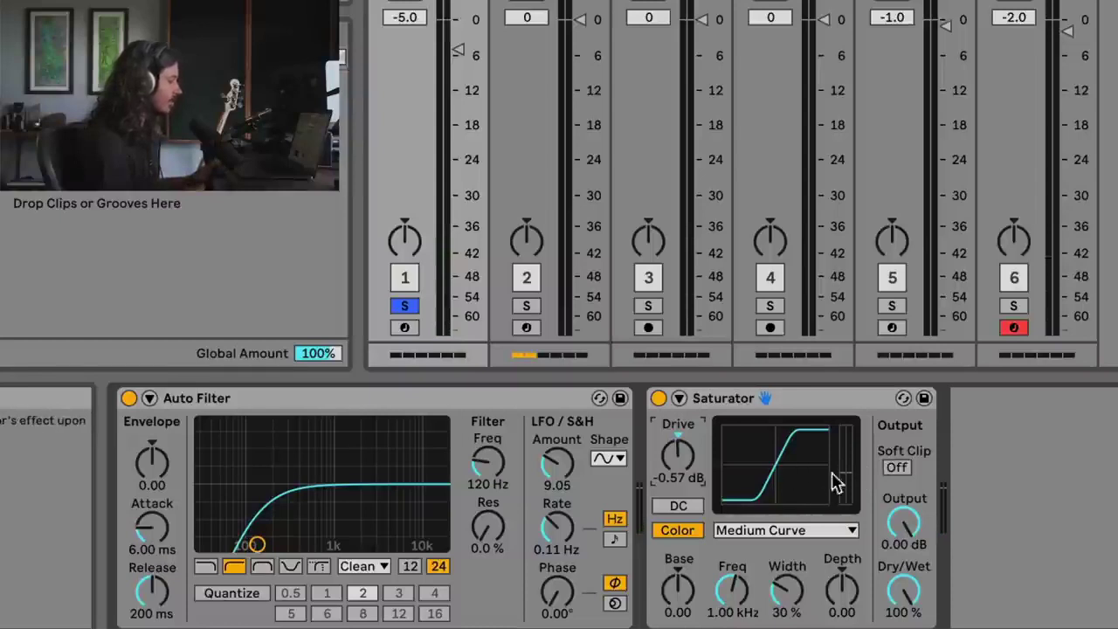
drag(681, 461, 681, 416)
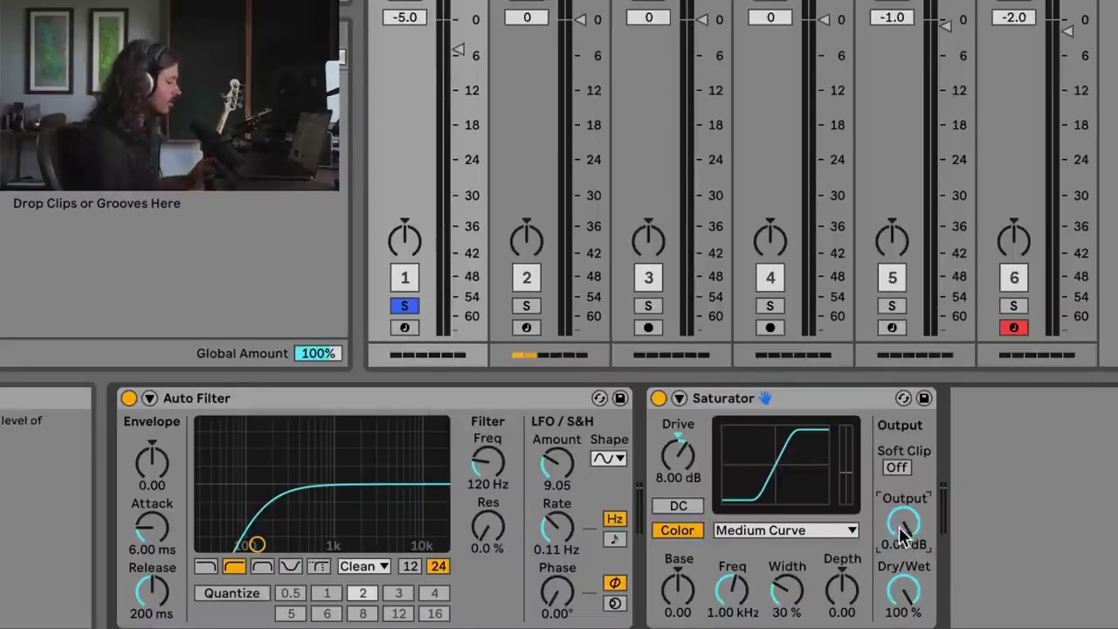
drag(906, 523, 905, 530)
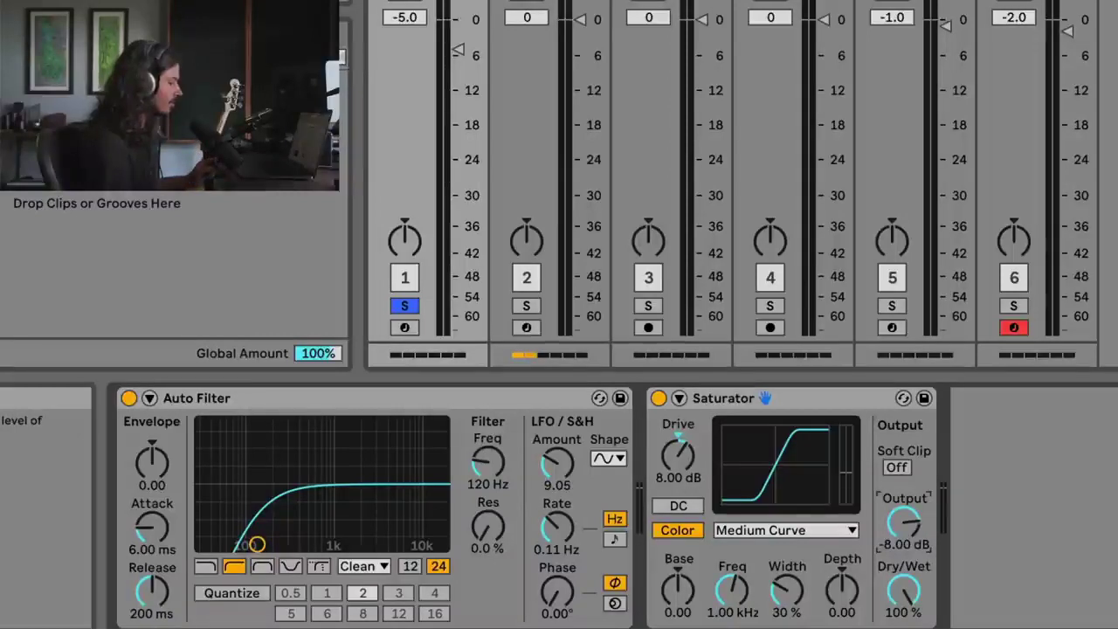
Switch the Saturator off and on repeatedly during playback of track 1 to compare the dry and saturated levels.
click(659, 398)
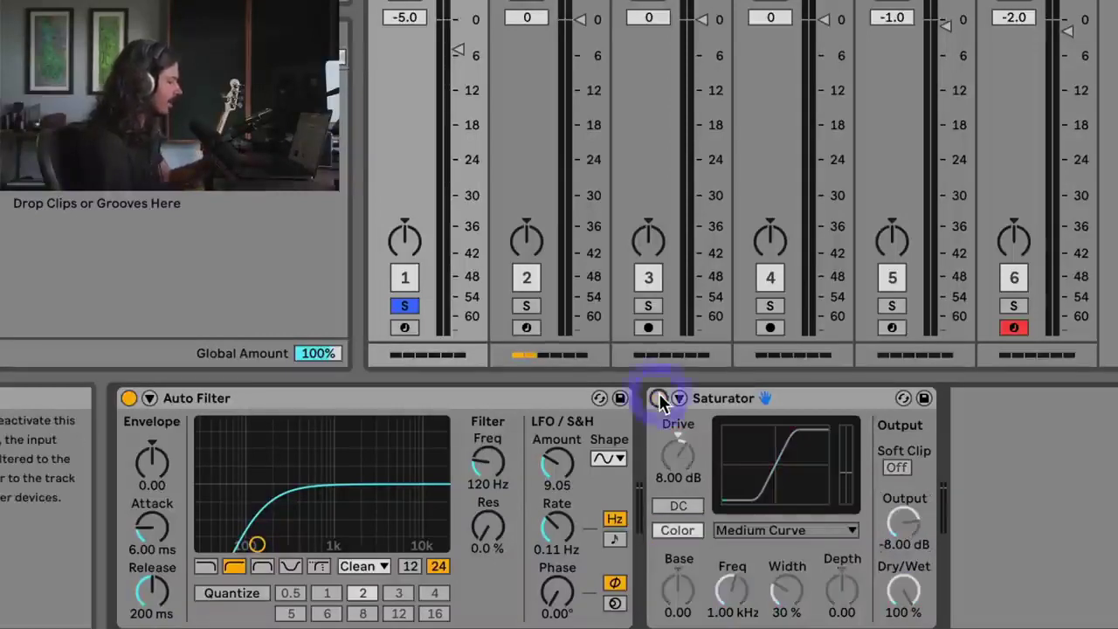
click(659, 398)
click(658, 397)
click(659, 398)
click(659, 398)
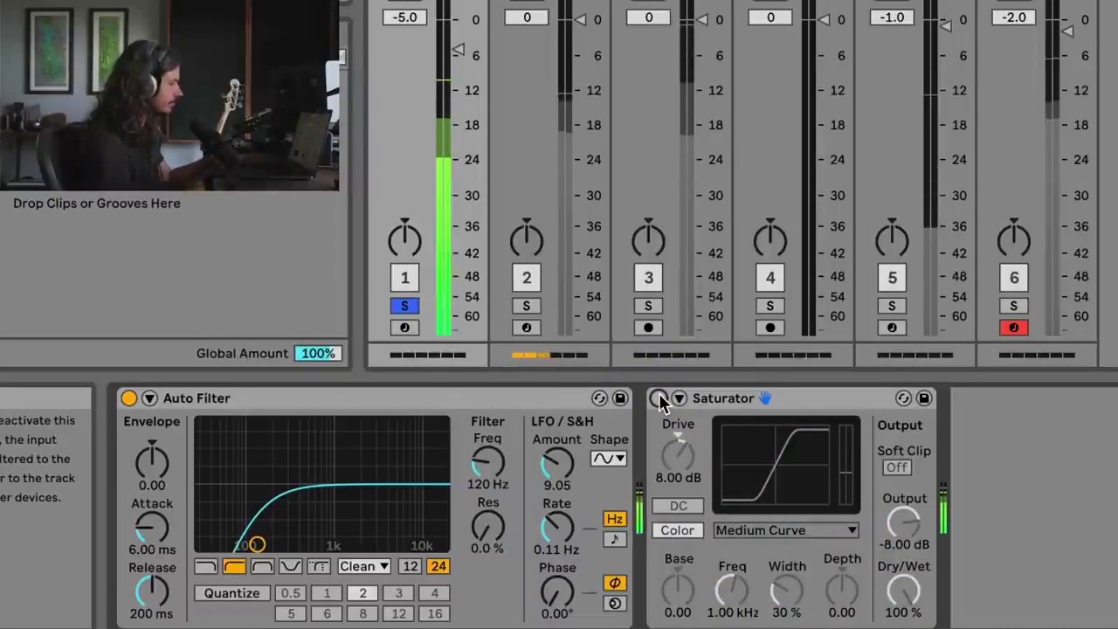
click(659, 398)
click(658, 398)
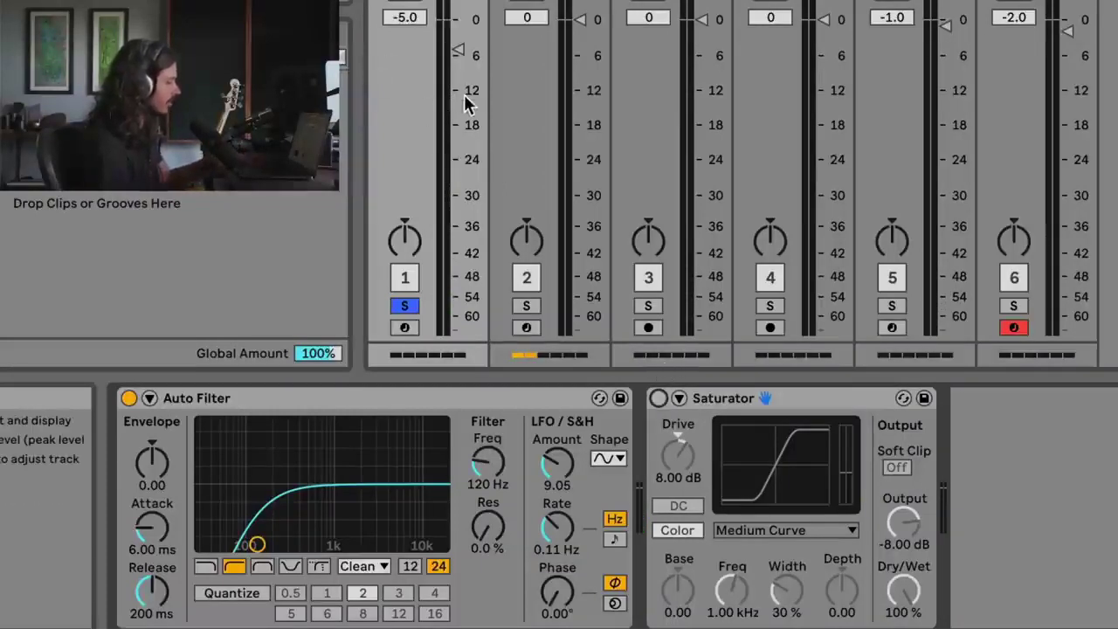
key(space)
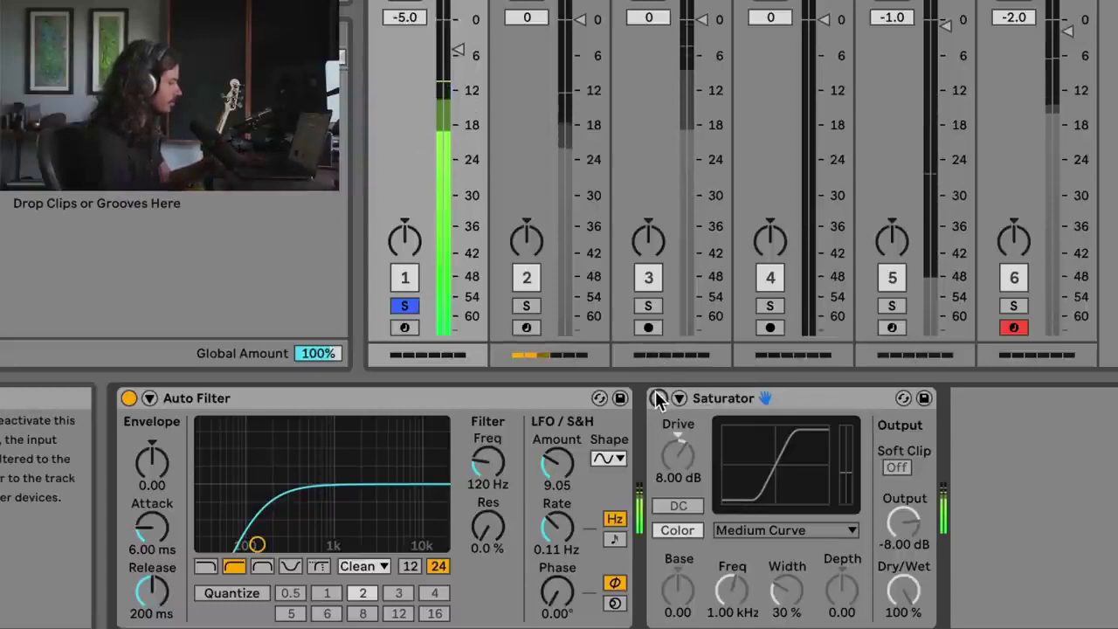
click(659, 398)
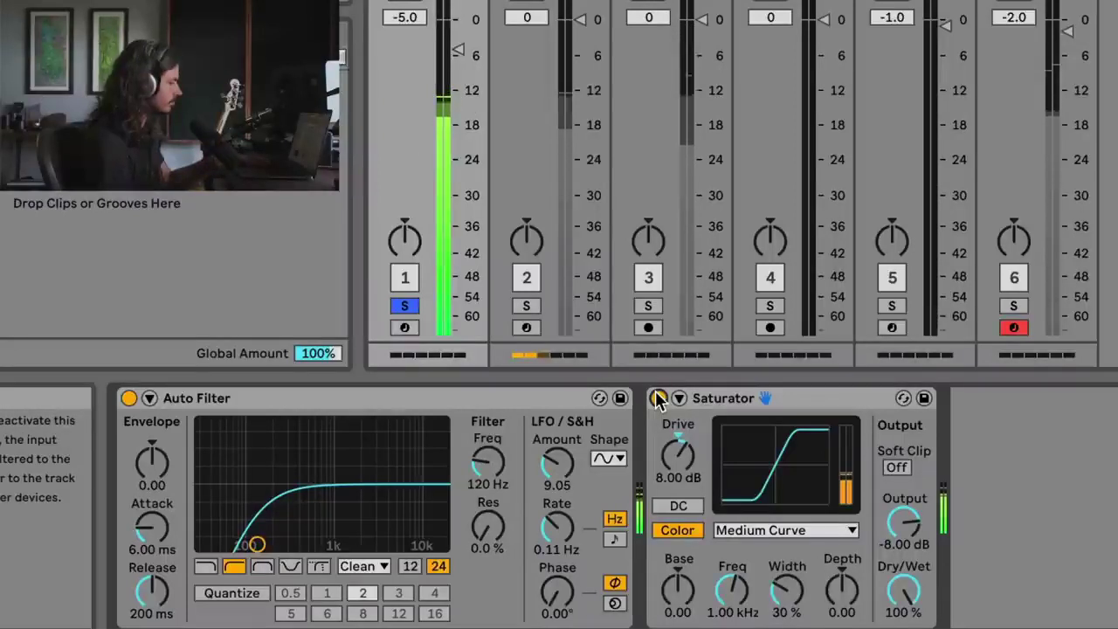
click(659, 399)
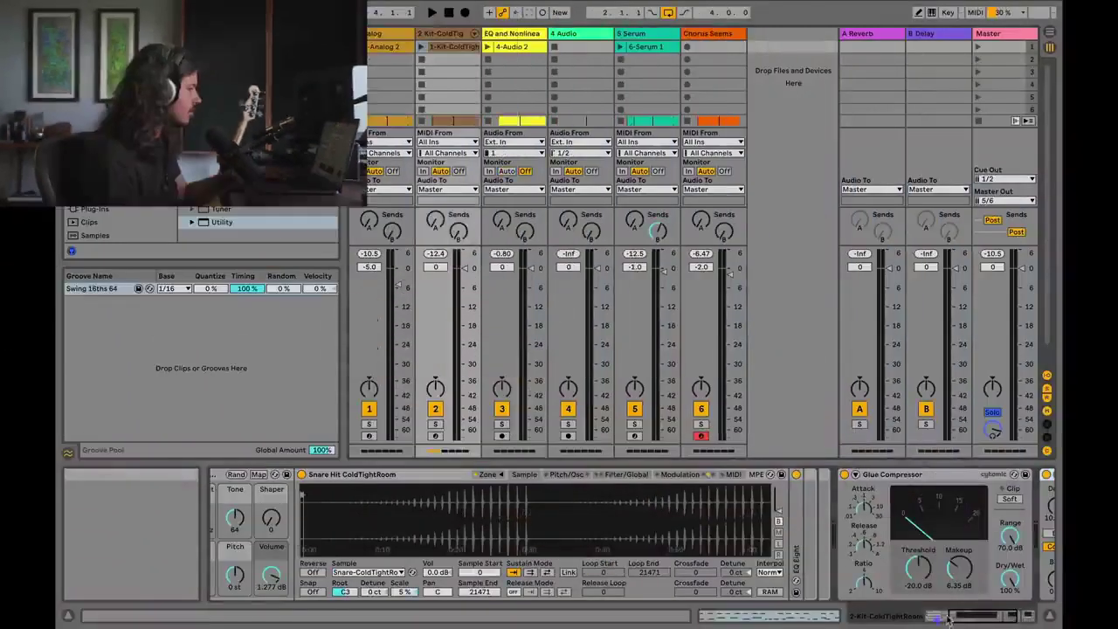
Show the Glue Compressor and Saturator at the end of track 2's device chain and solo the track.
click(932, 616)
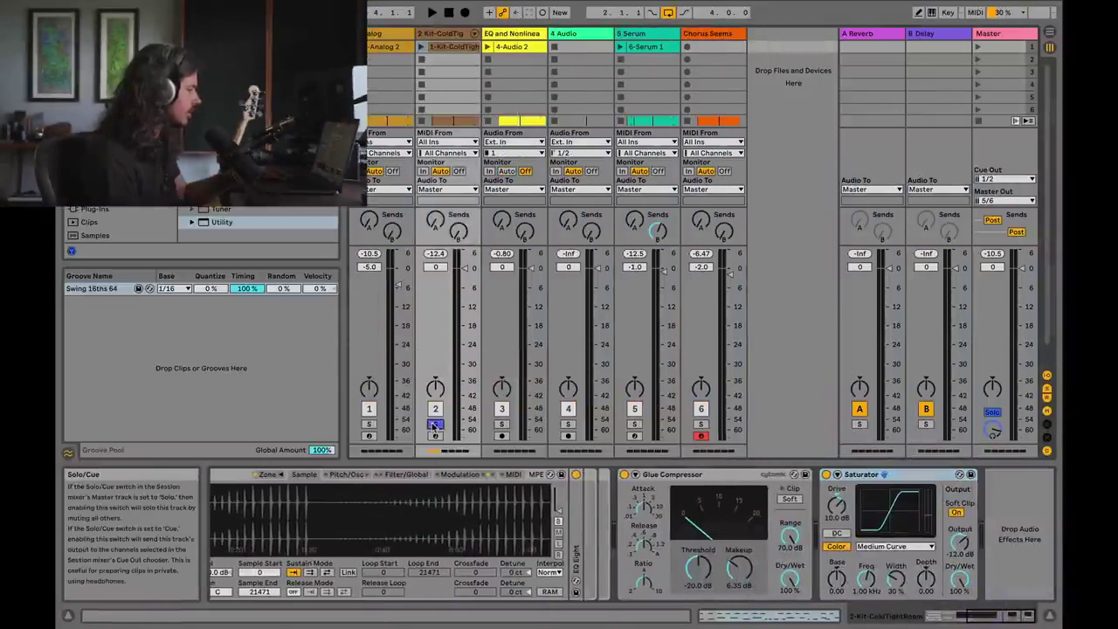
click(435, 424)
key(space)
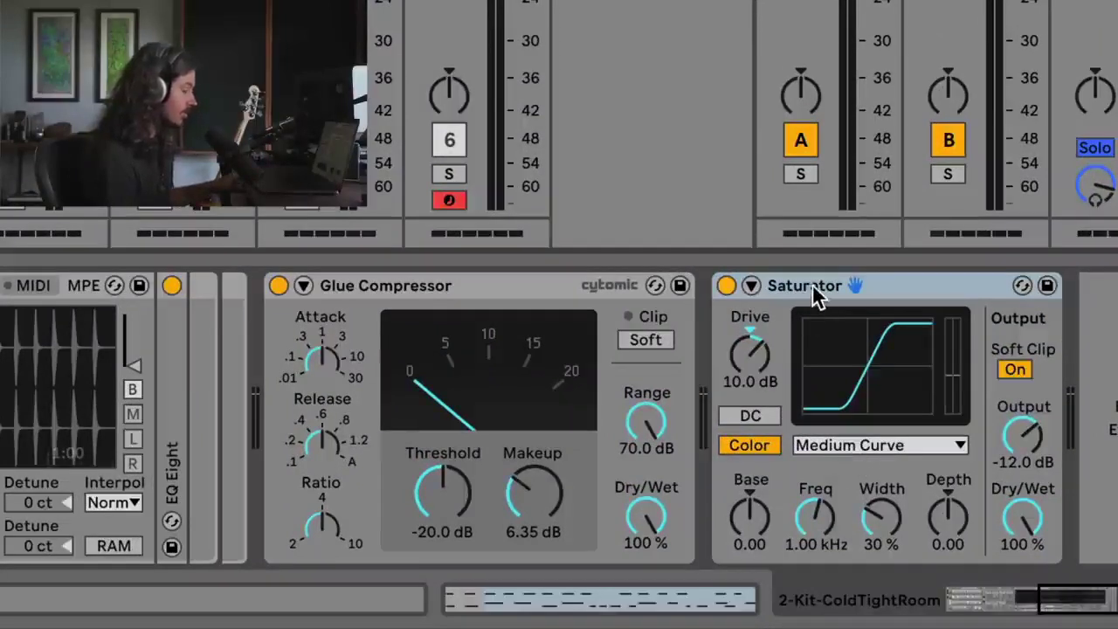
click(406, 288)
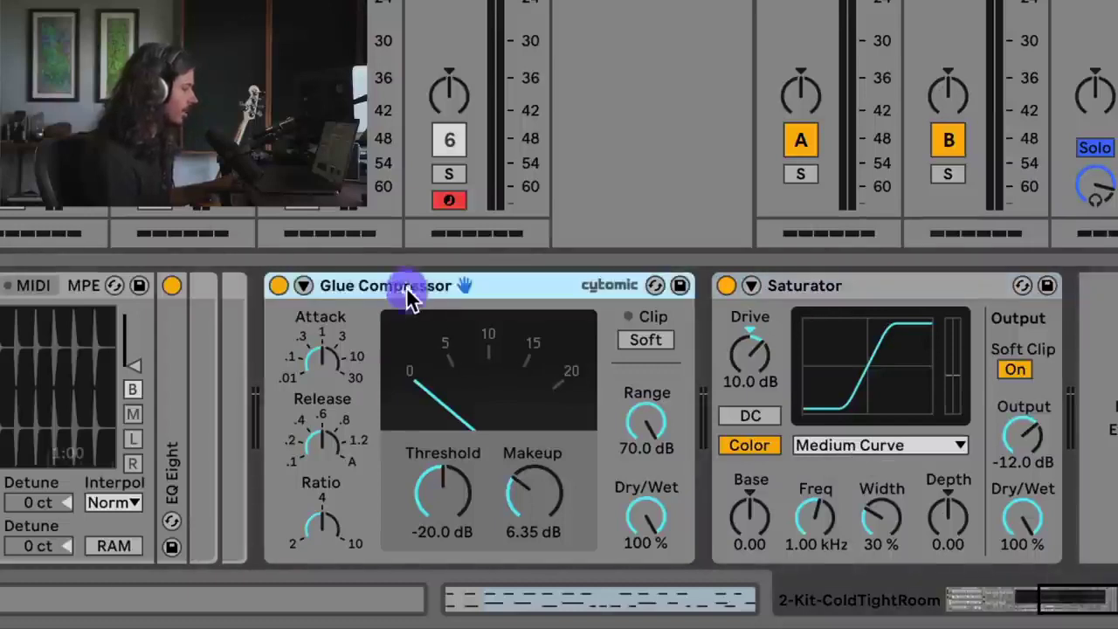
click(843, 292)
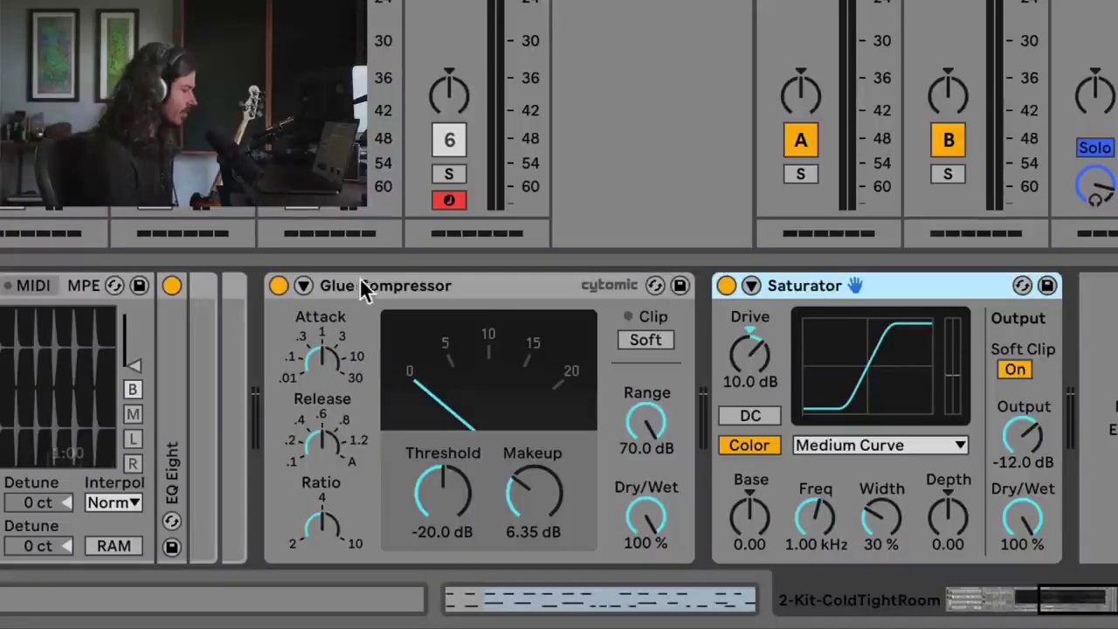
Bypass the Glue Compressor and toggle the Saturator off and on during playback to hear the Saturator alone.
click(278, 286)
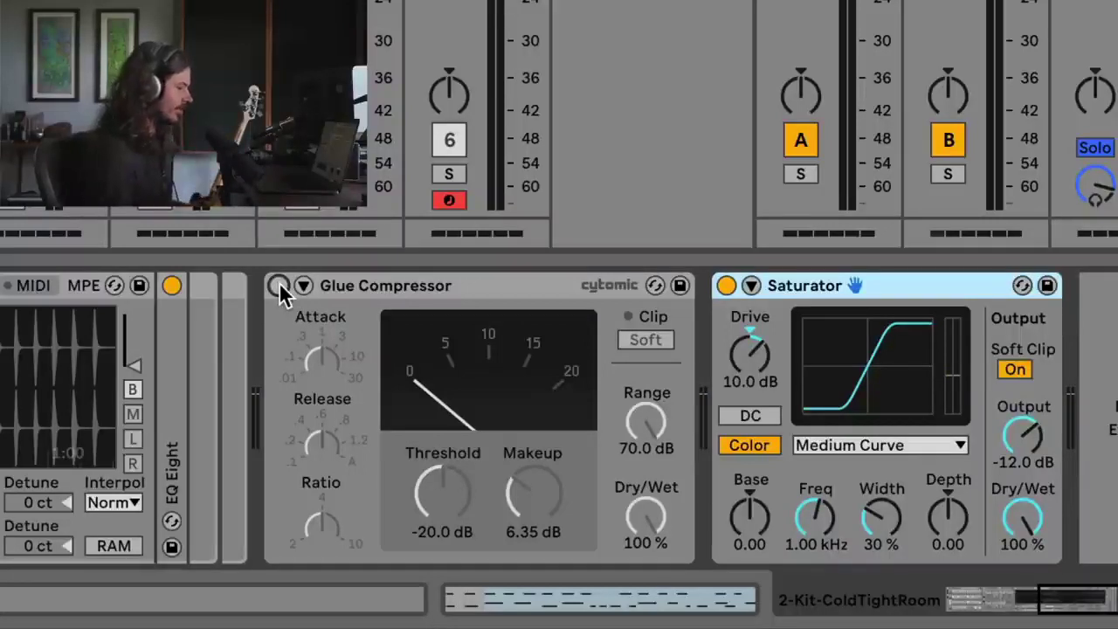
click(726, 285)
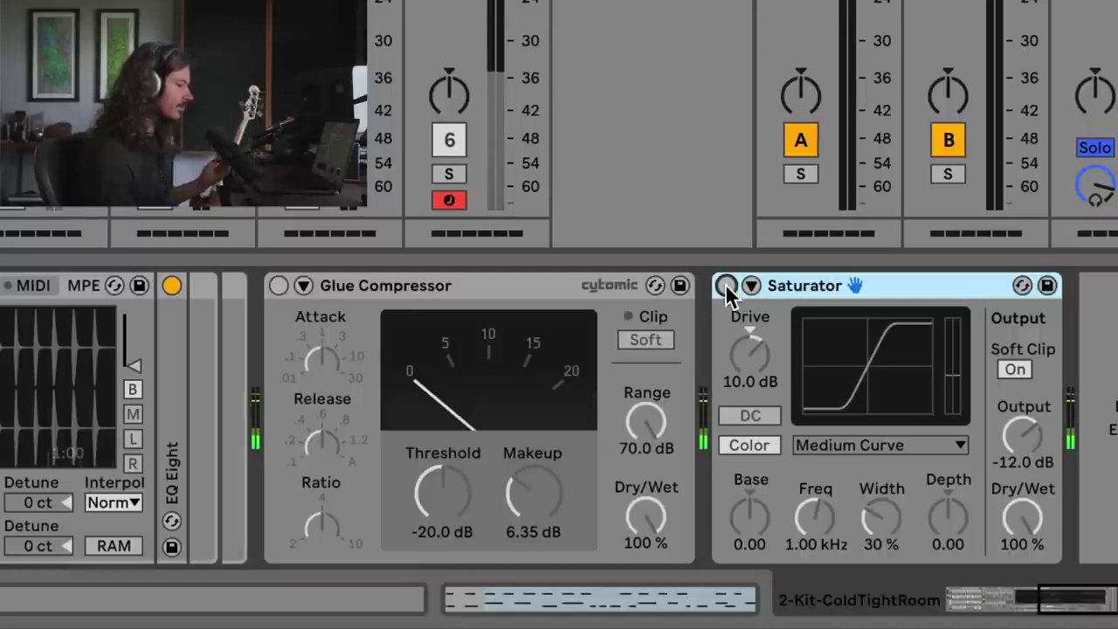
click(726, 287)
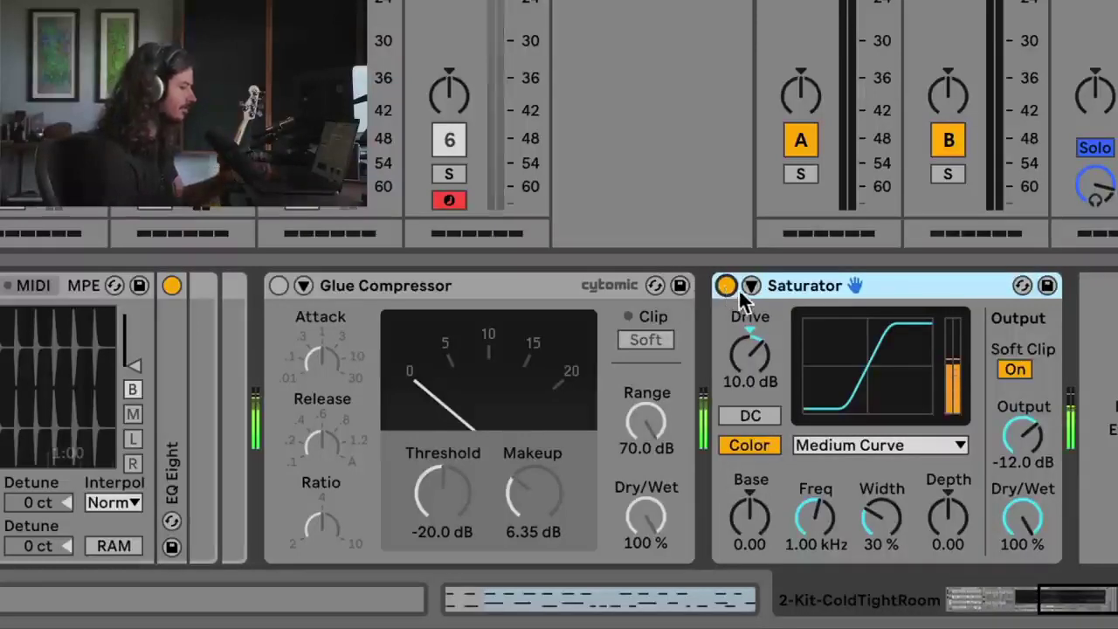
Toggle the Glue Compressor on and off during playback to compare how it feeds the Saturator, leaving it on.
click(278, 286)
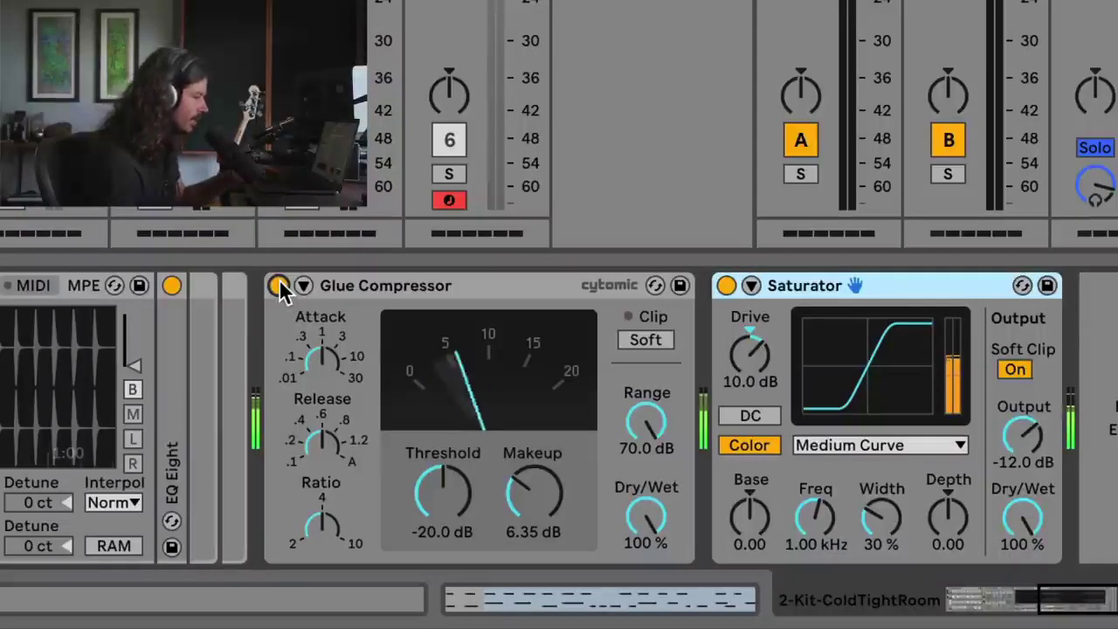
click(278, 287)
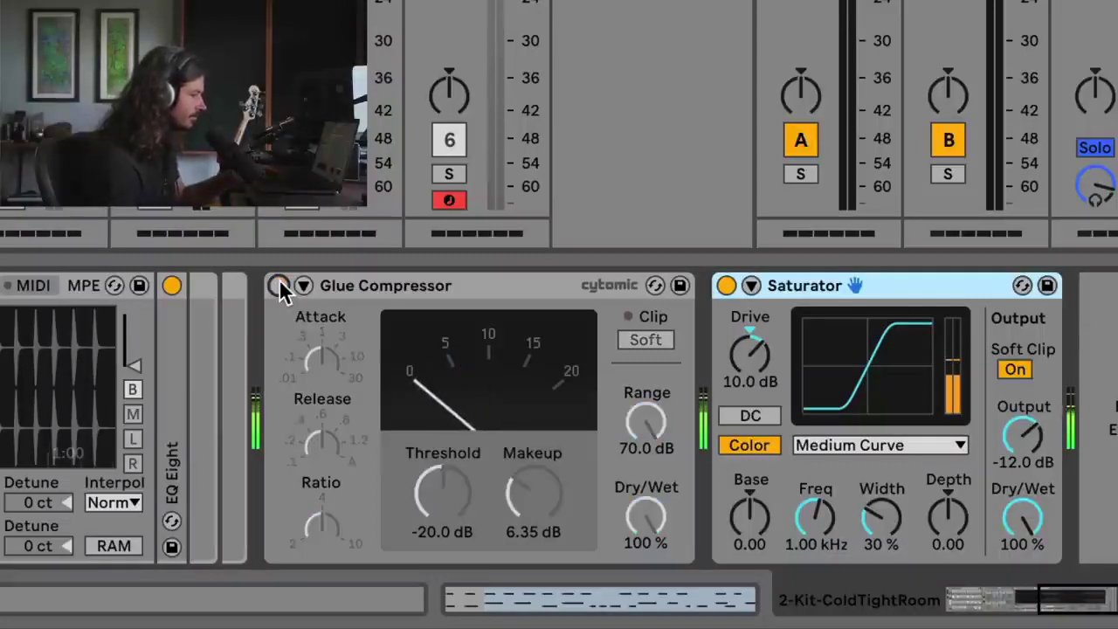
click(278, 286)
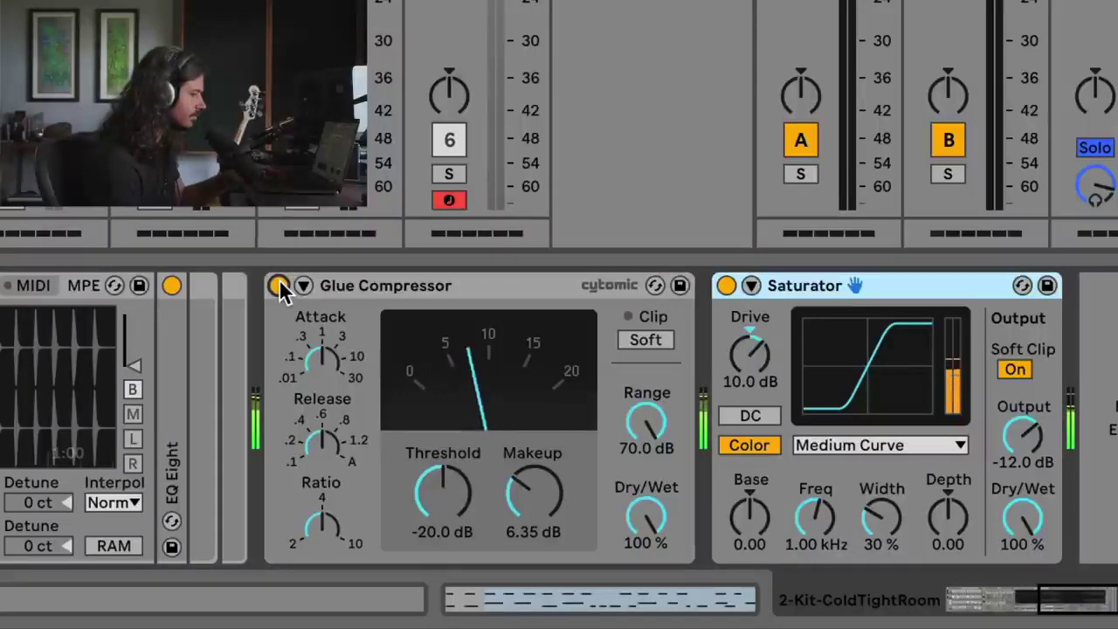
key(space)
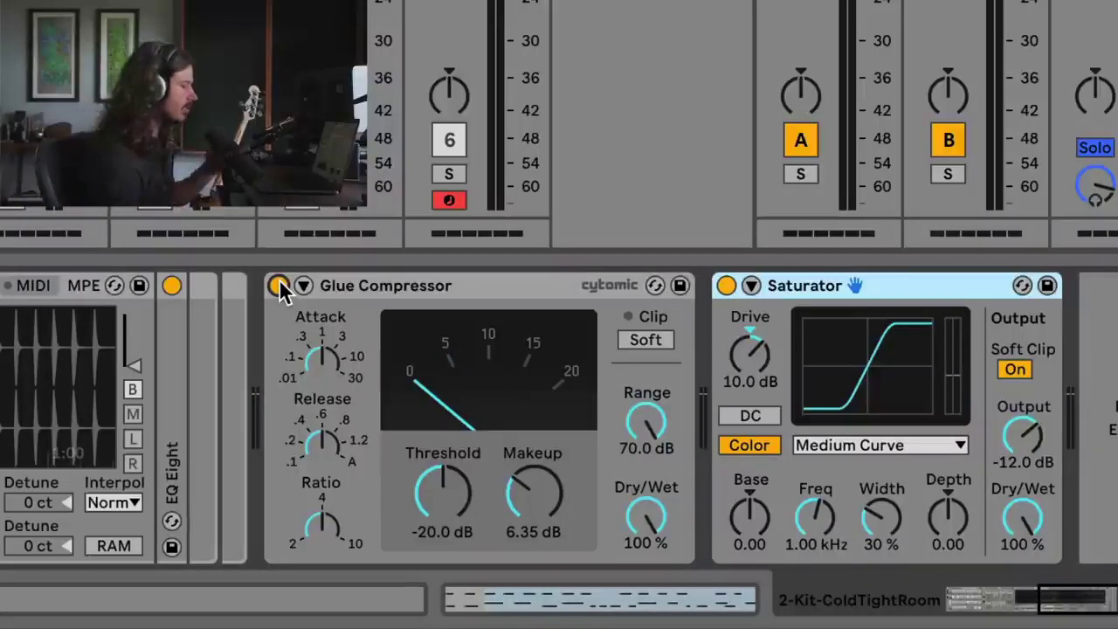
click(278, 286)
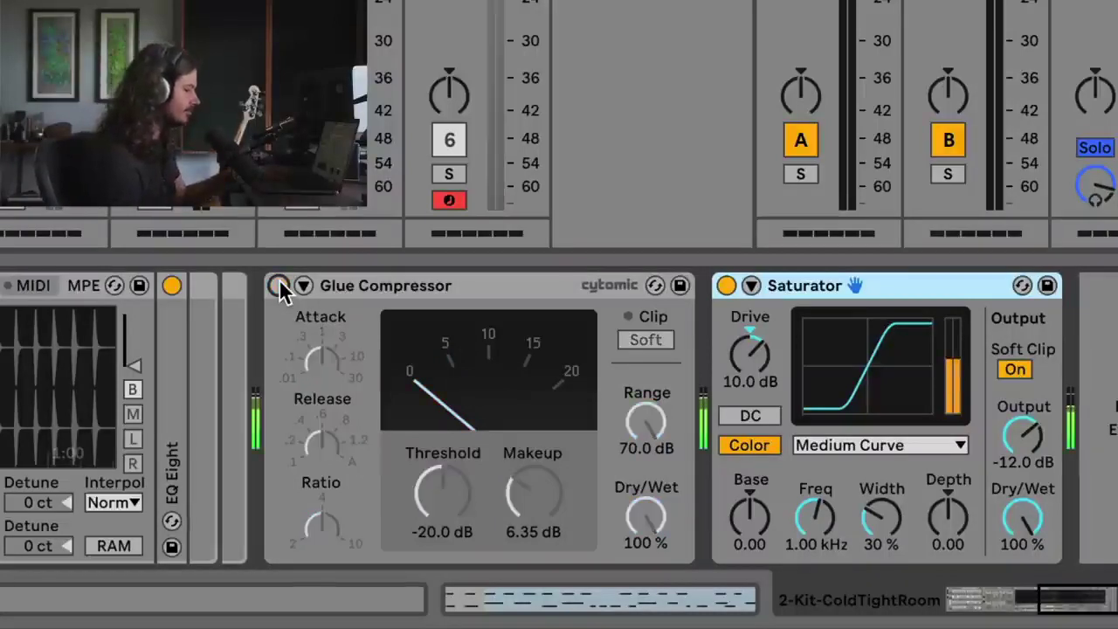
click(279, 286)
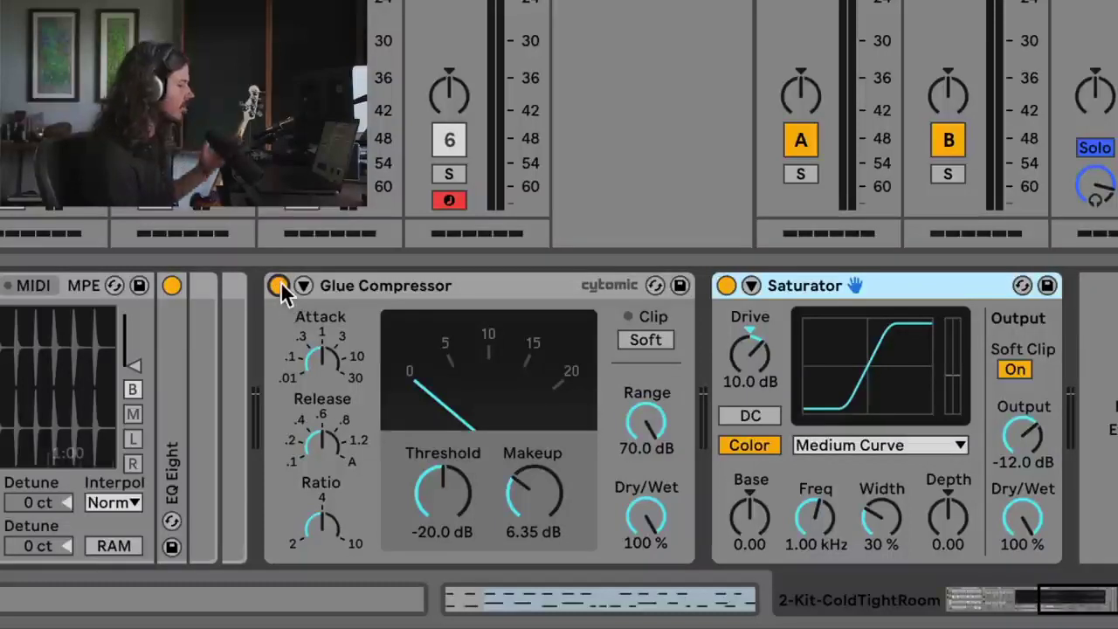
Reset the Glue Compressor's Makeup gain to 0 dB, ahead of the Saturator.
click(327, 286)
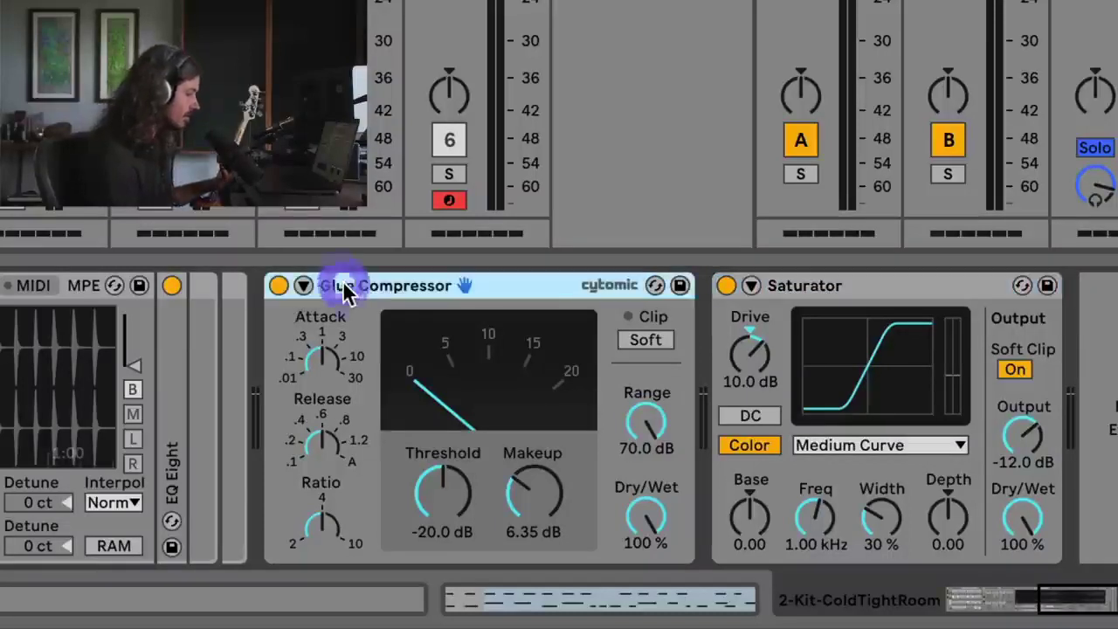
click(817, 288)
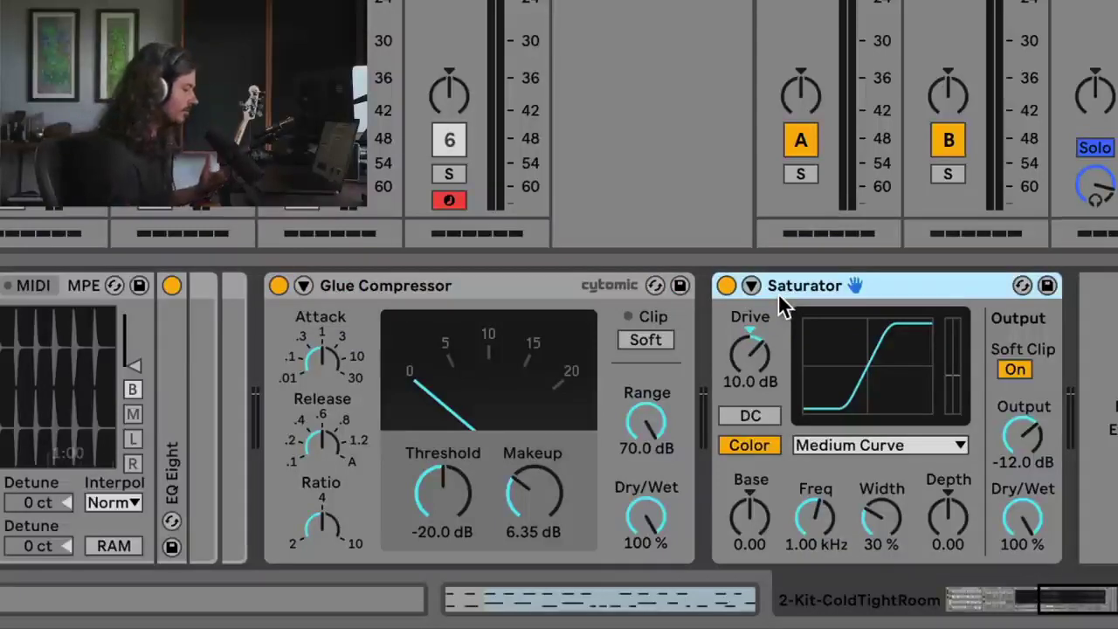
click(533, 498)
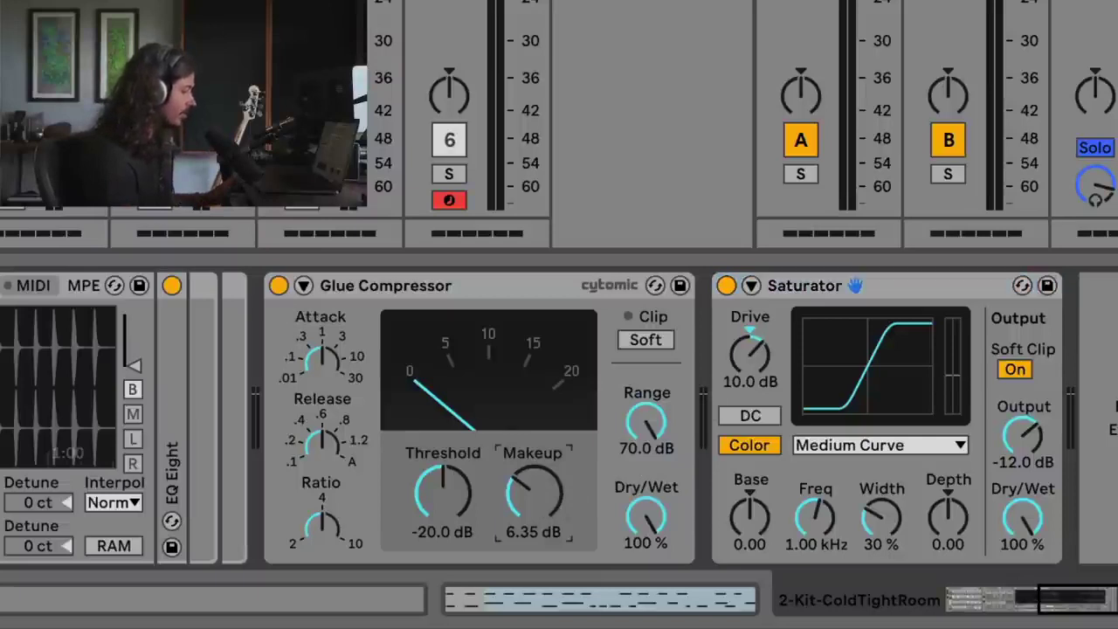
key(Delete)
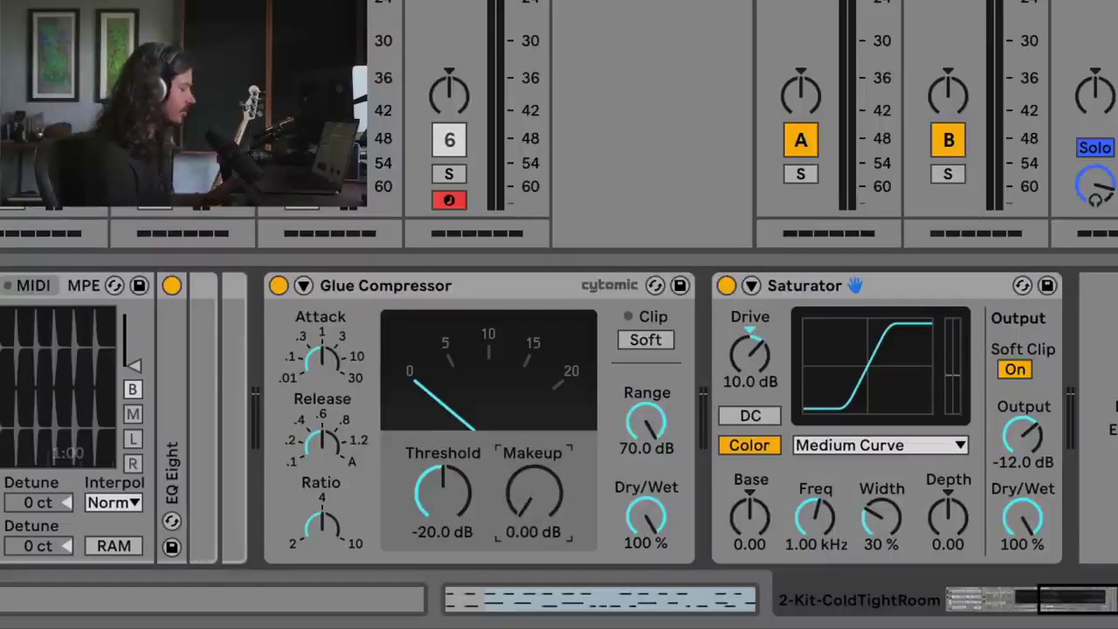
Audition the Glue Compressor's Makeup gain during playback, raising it to about 6 dB and returning it to 0 dB.
click(803, 284)
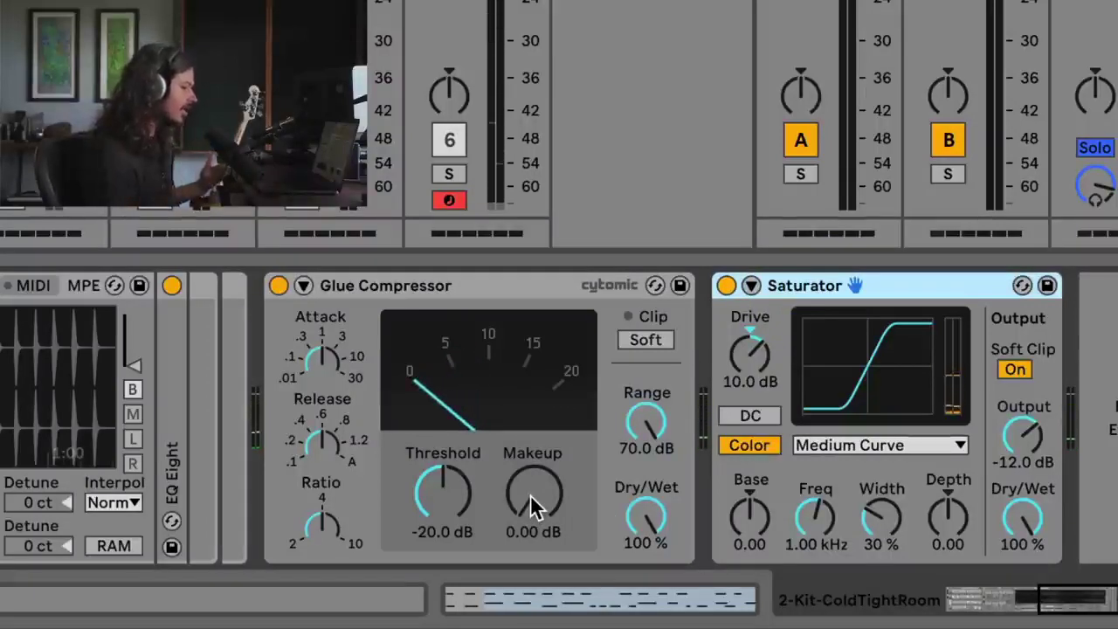
drag(539, 502, 539, 462)
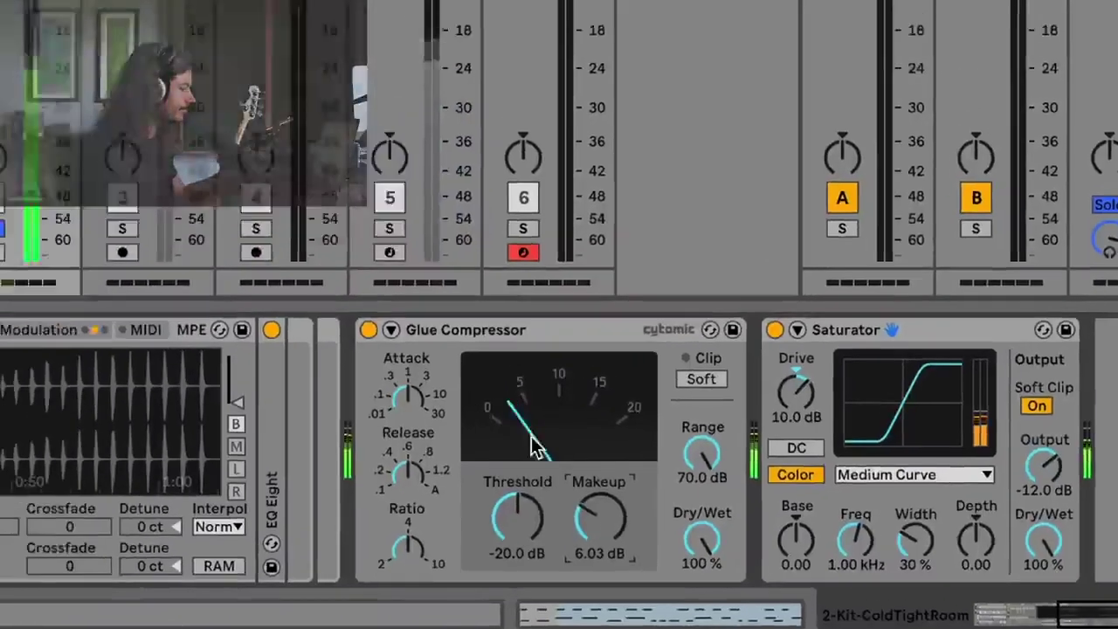
drag(590, 525, 591, 525)
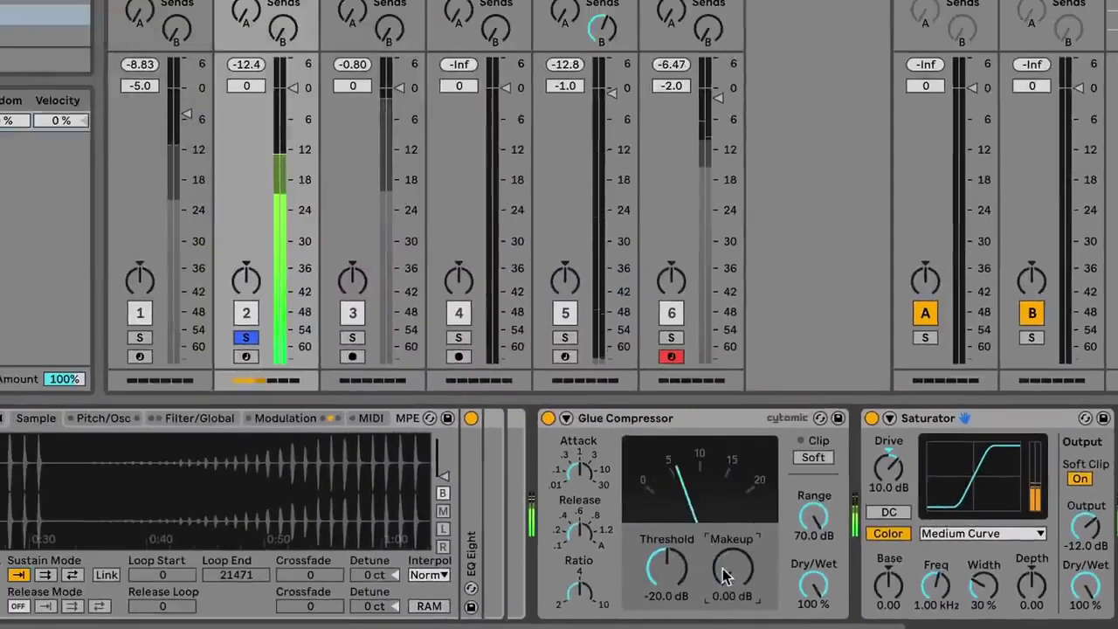
Raise the Glue Compressor's Makeup gain to about 6 dB during playback to drive the Saturator harder.
mouse_move(726, 574)
mouse_down()
mouse_move(726, 540)
mouse_move(726, 574)
mouse_up()
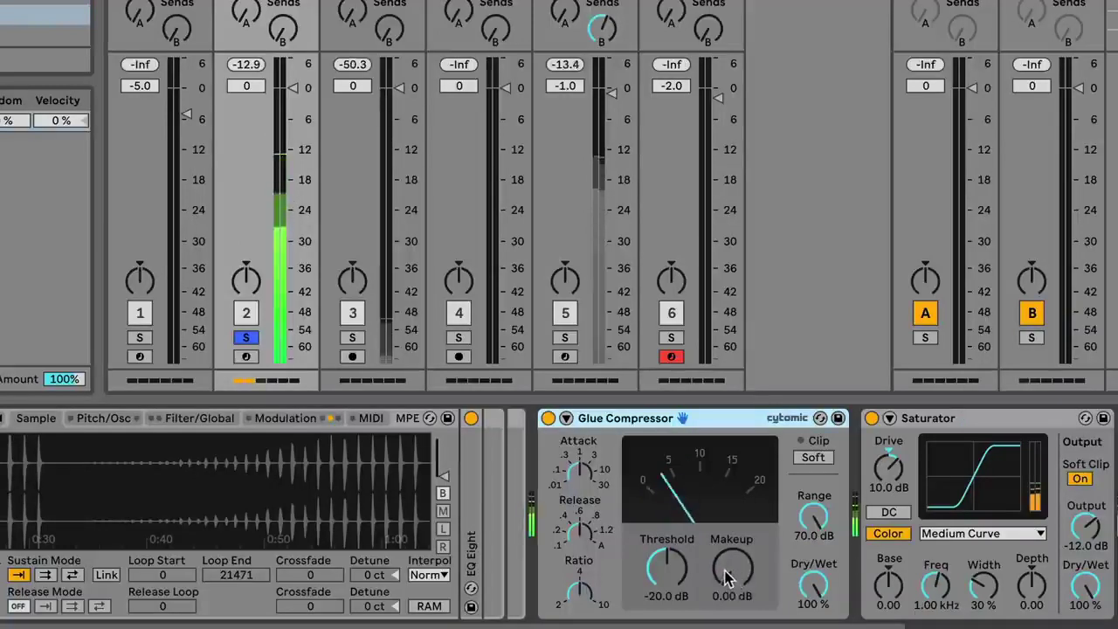
drag(726, 574, 727, 542)
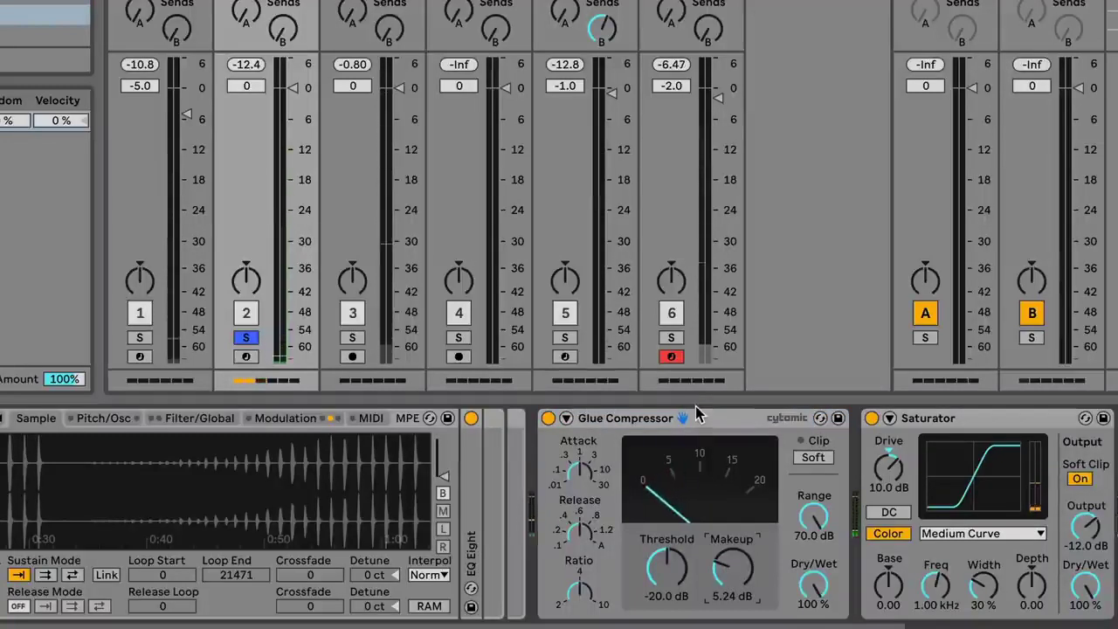
click(925, 418)
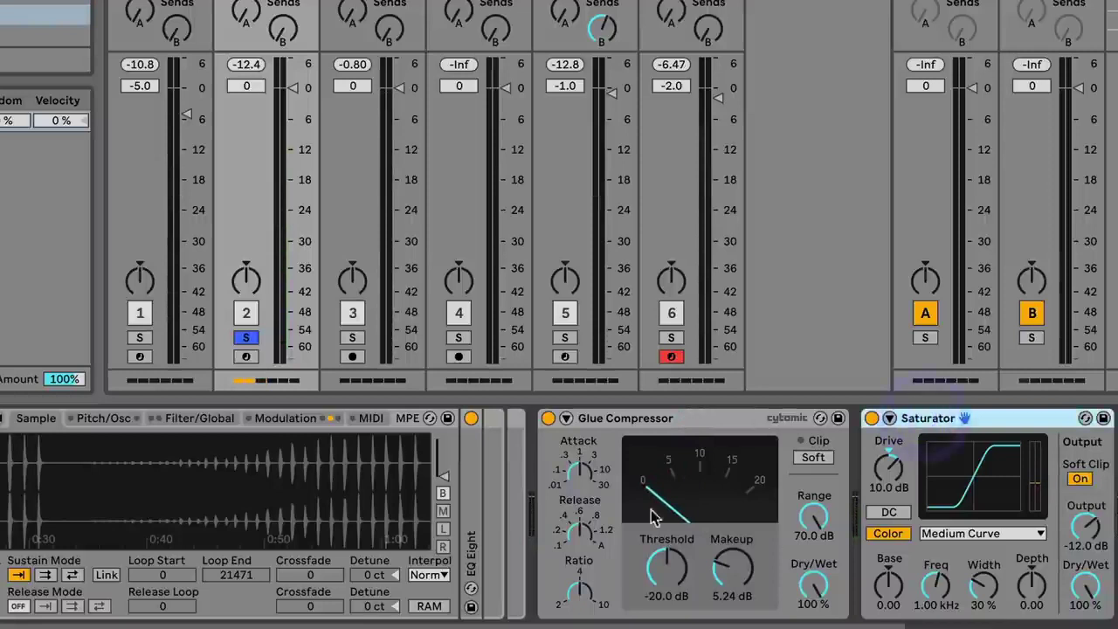
drag(730, 564, 730, 542)
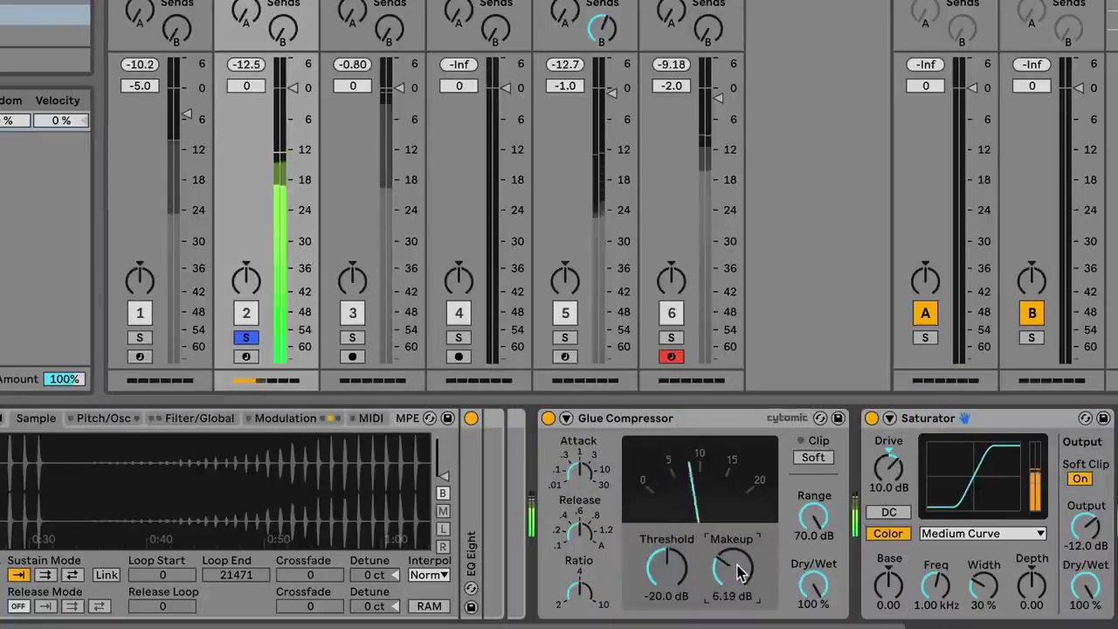
mouse_move(736, 572)
mouse_down()
mouse_move(736, 620)
mouse_move(738, 569)
mouse_up()
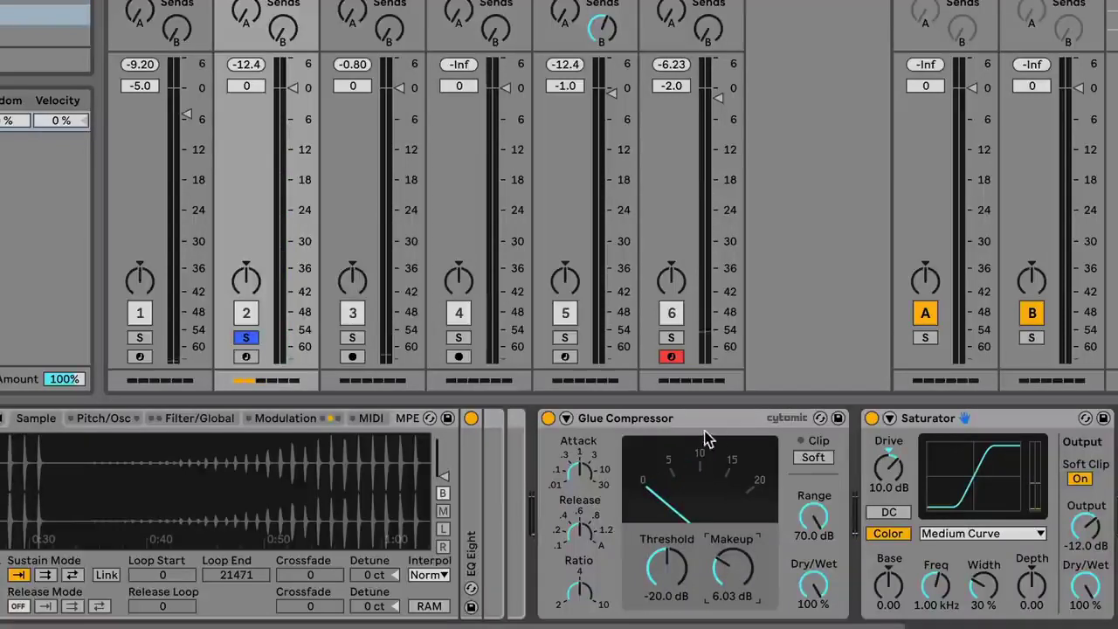
Bypass the Saturator and set the Glue Compressor's Makeup gain to 6.51 dB.
click(872, 418)
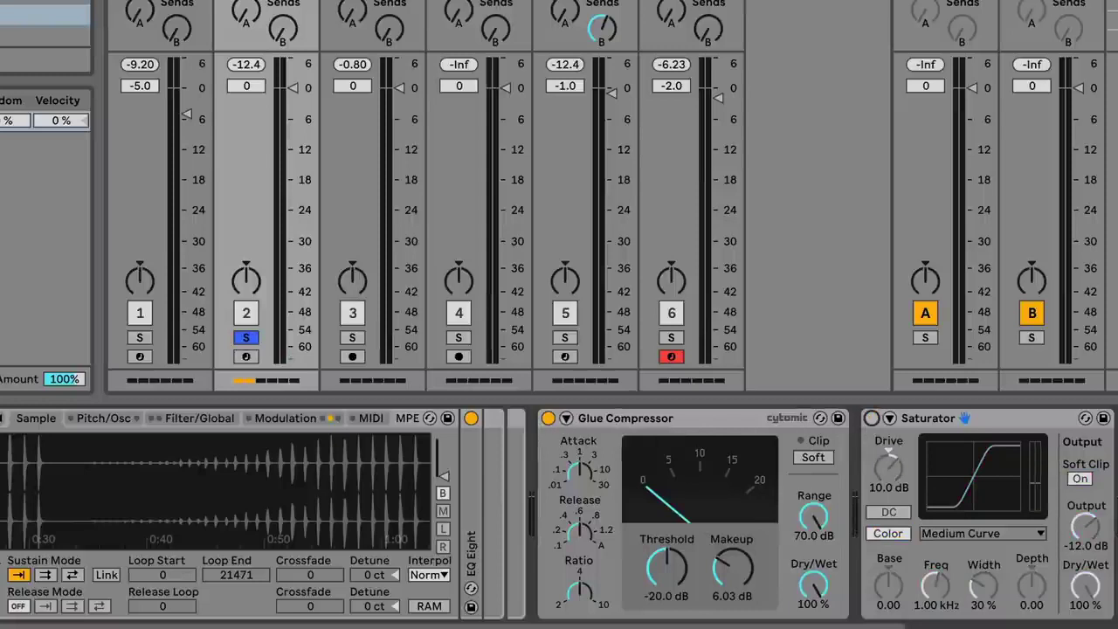
drag(732, 569, 732, 564)
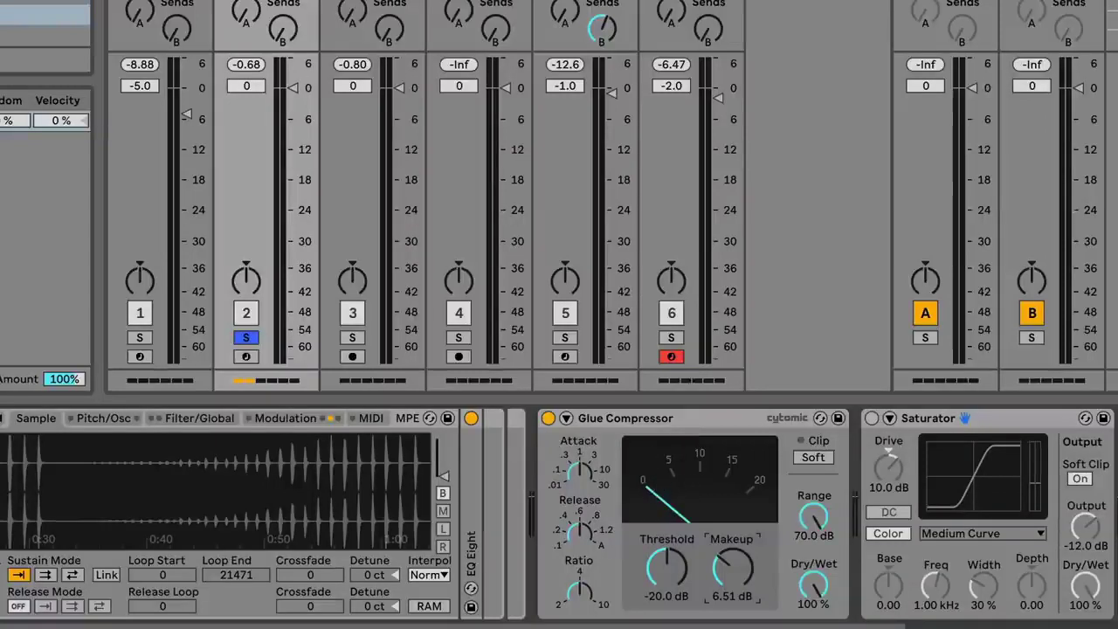
Lower the Volume macro of the Snare Hit ColdTightRoom rack to about -2.8 dB and turn the Saturator back on.
scroll(560, 516, left, 10)
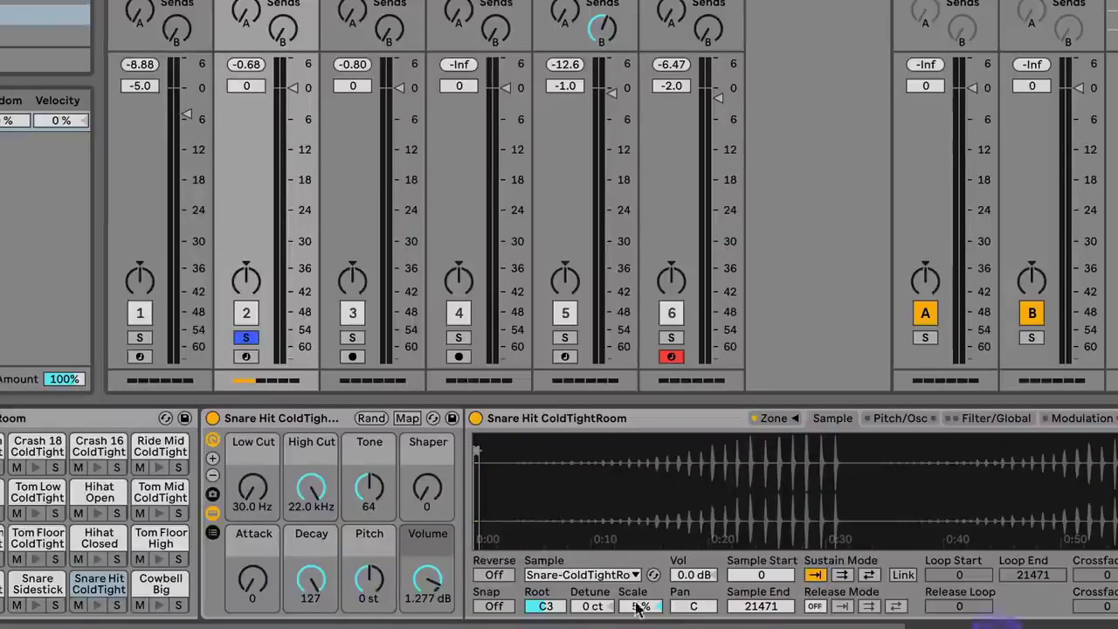
scroll(559, 516, right, 8)
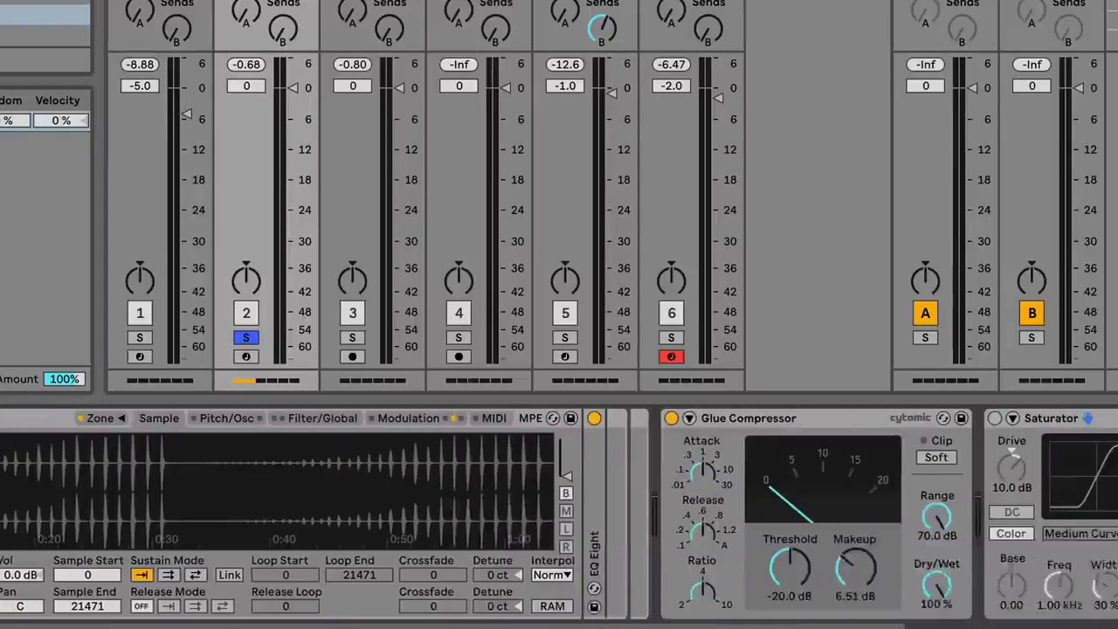
scroll(559, 515, left, 8)
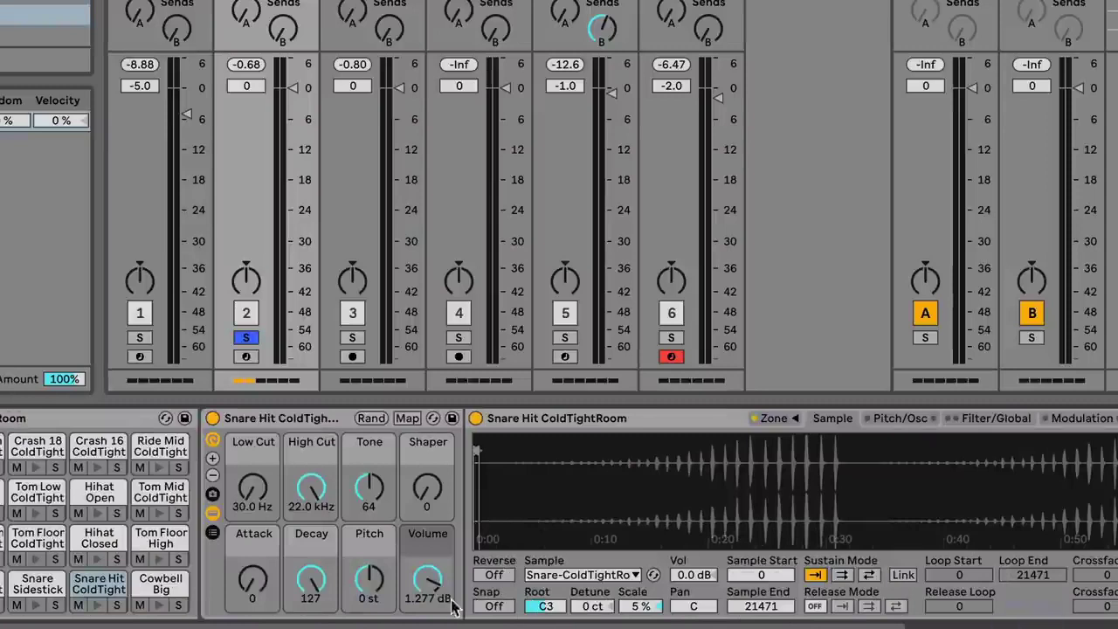
scroll(737, 609, right, 8)
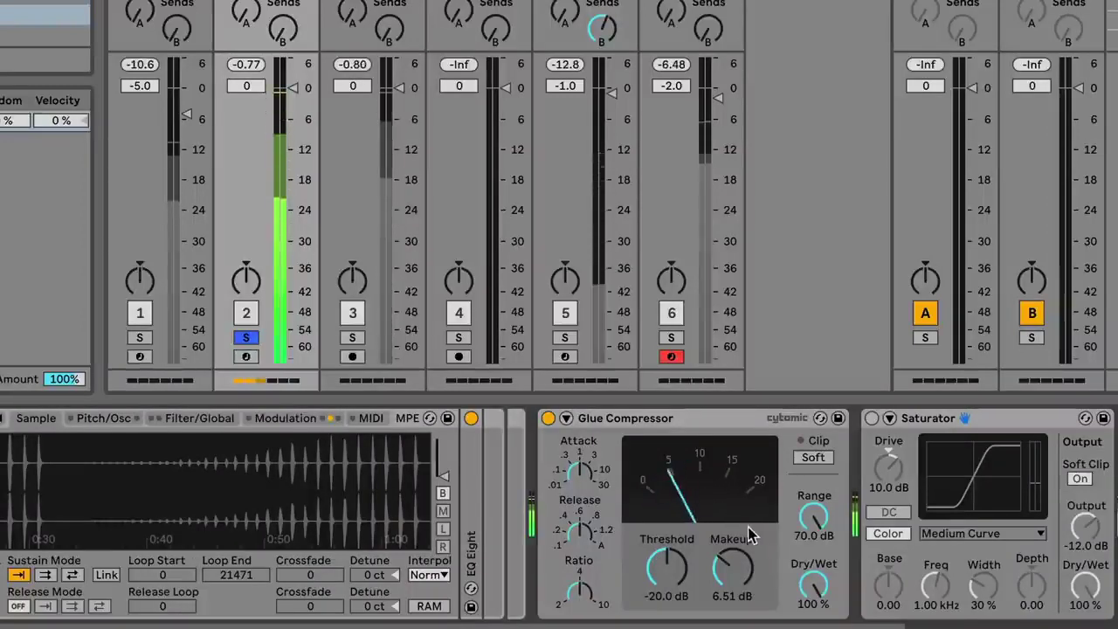
scroll(430, 577, left, 10)
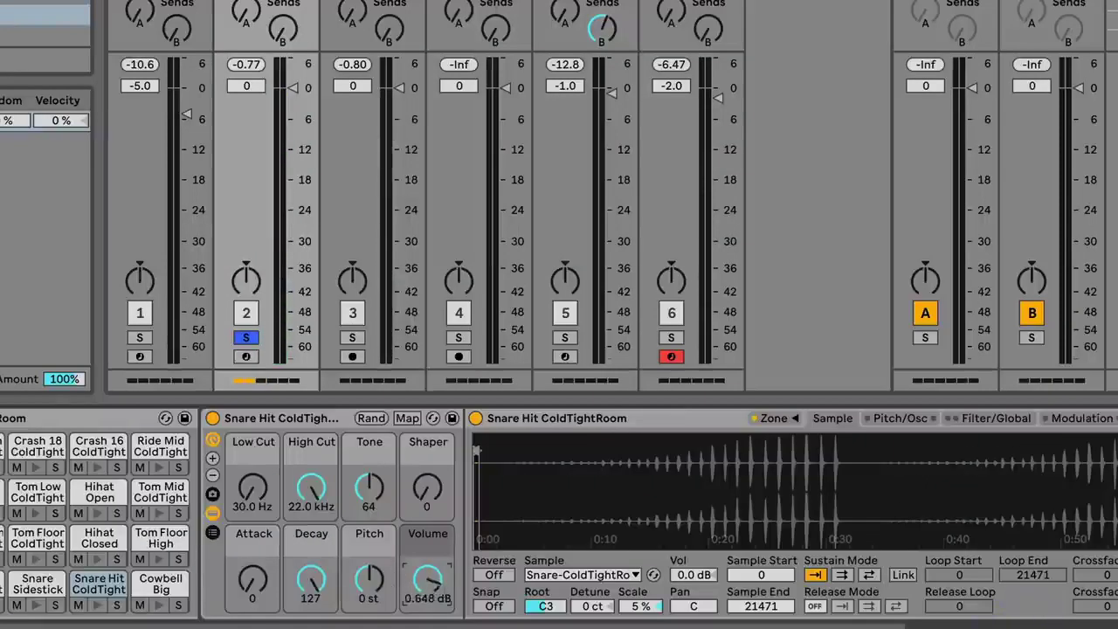
drag(427, 579, 427, 594)
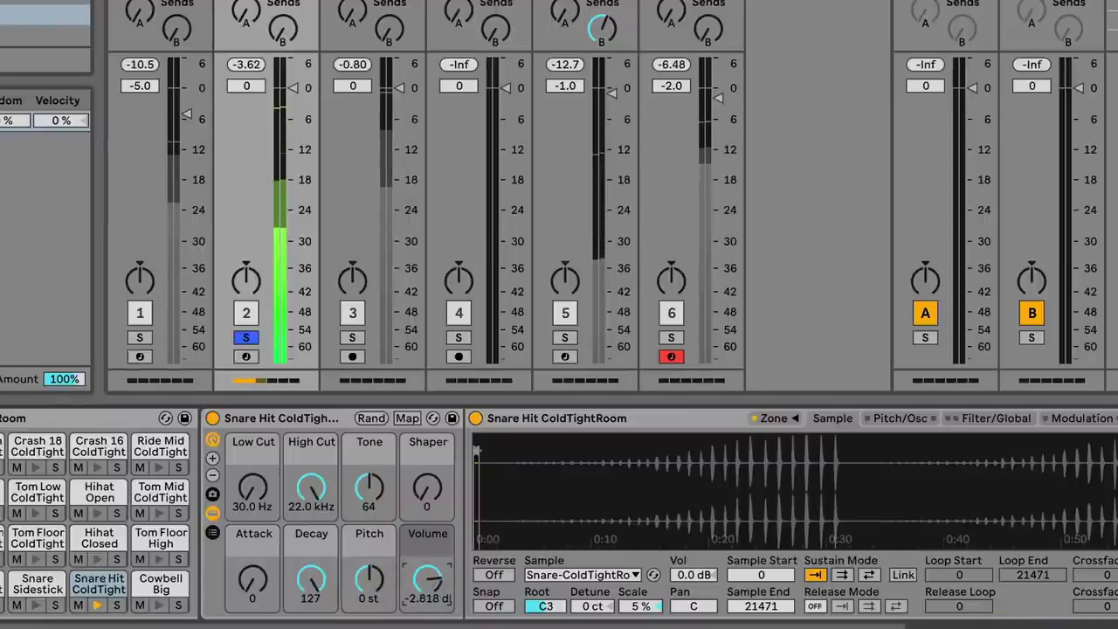
scroll(427, 585, right, 10)
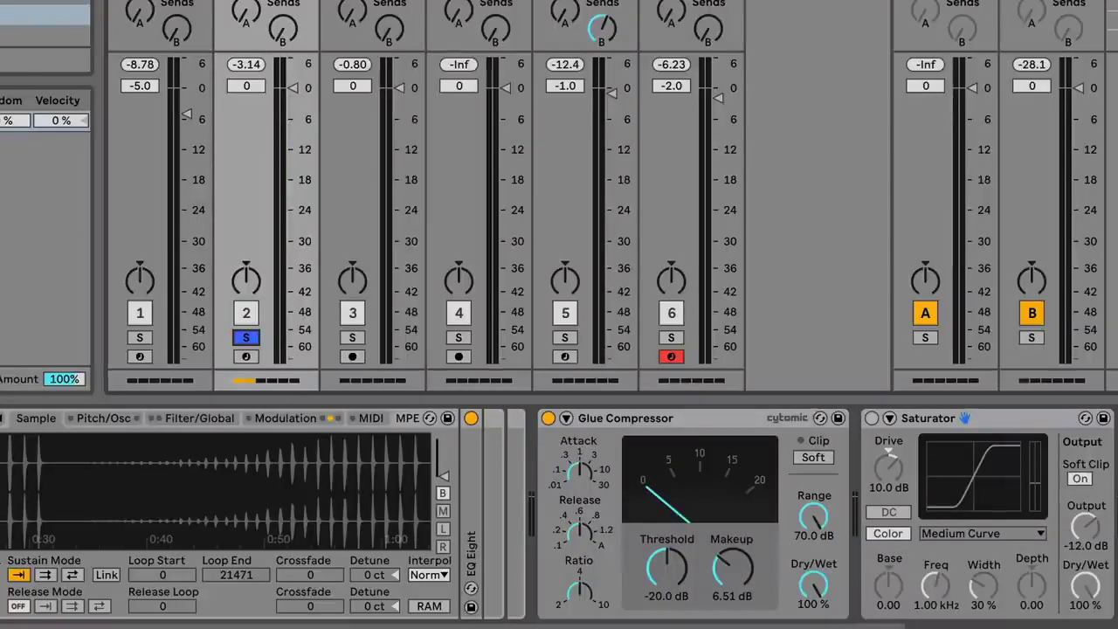
click(872, 417)
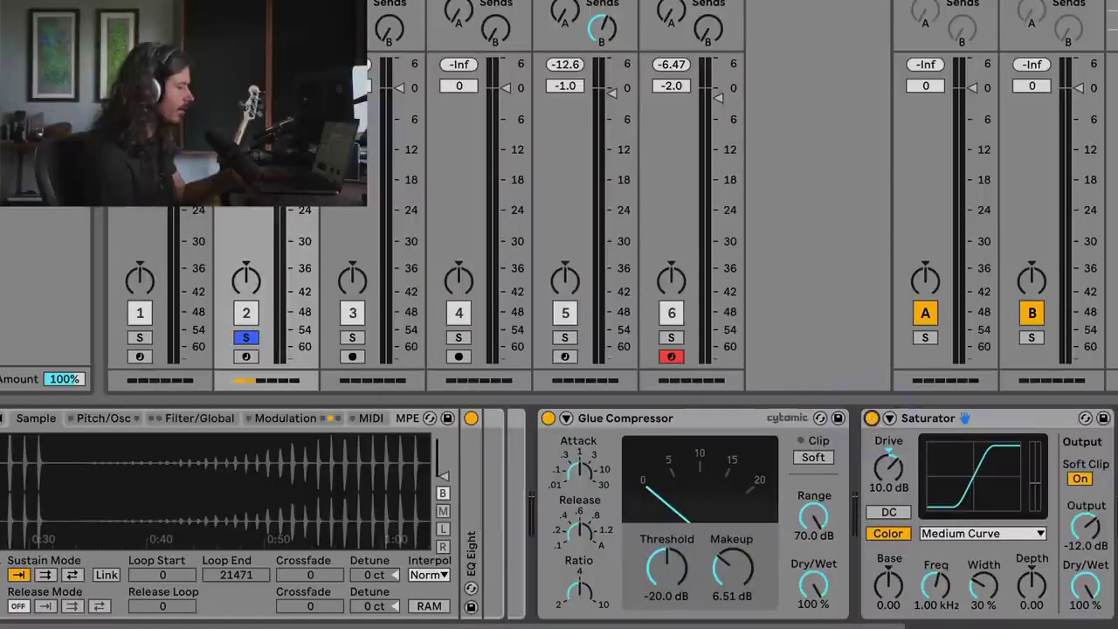
Solo track 3 in place of the drum track and play it through its EQ Eight and Compressor.
click(352, 236)
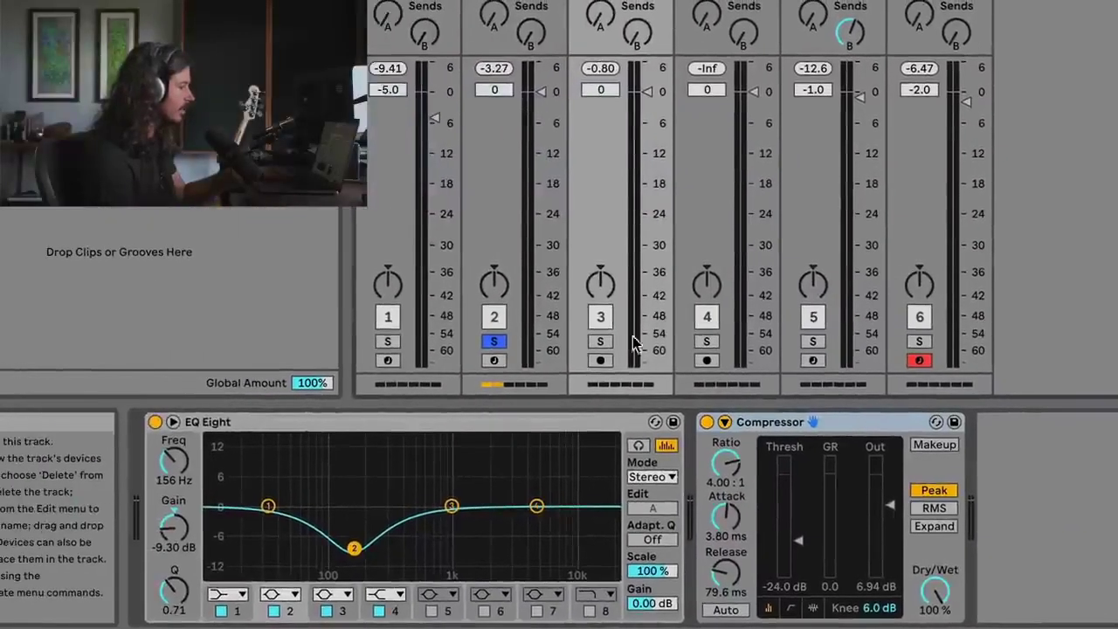
click(352, 338)
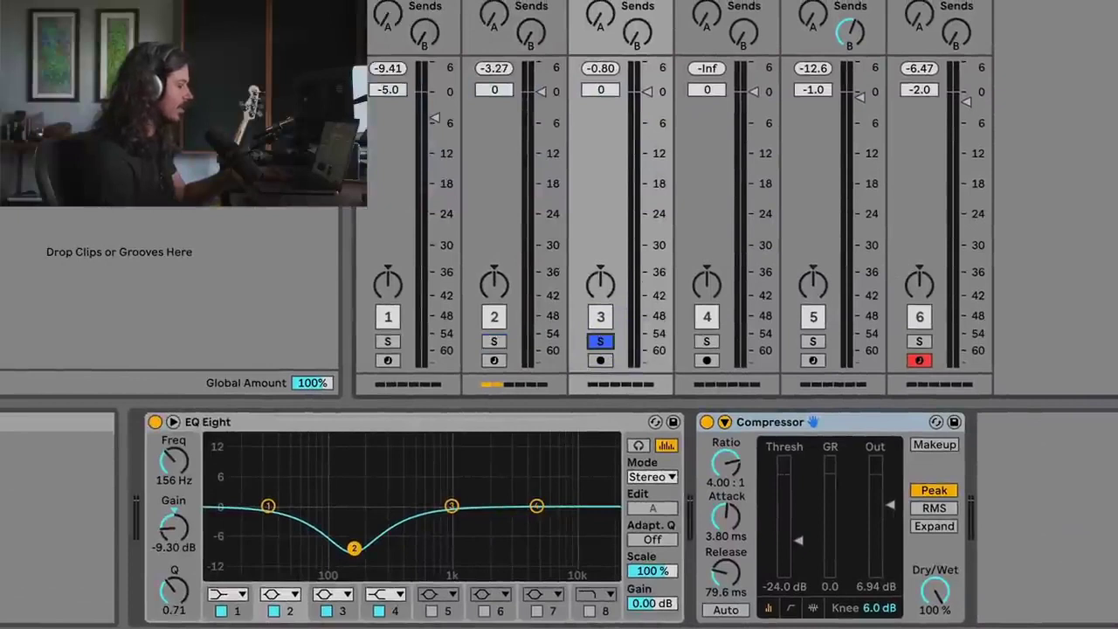
key(space)
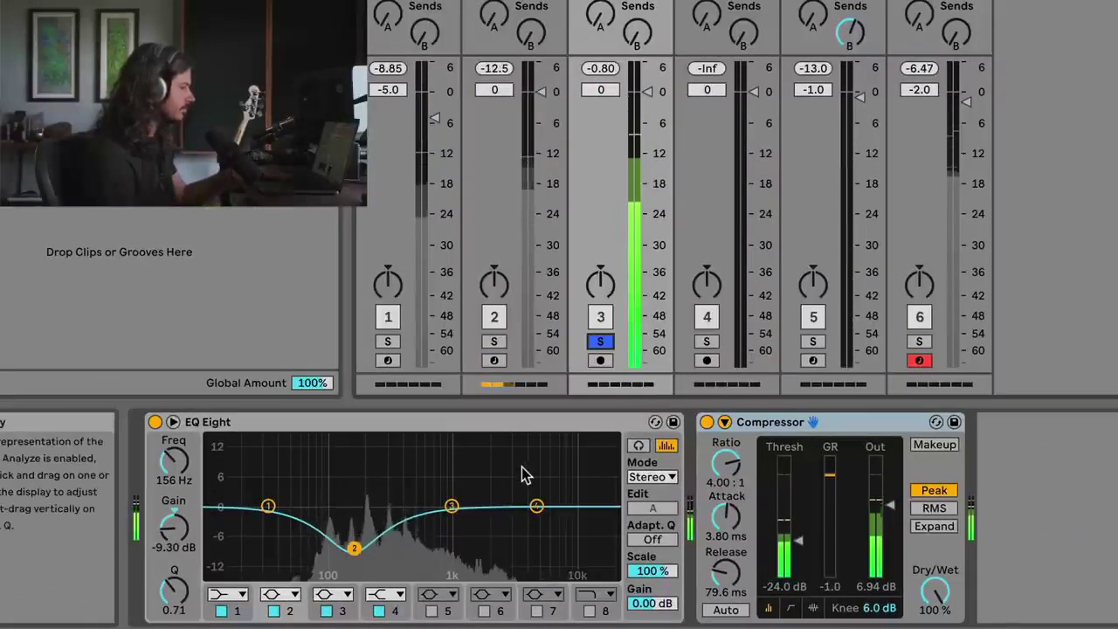
key(space)
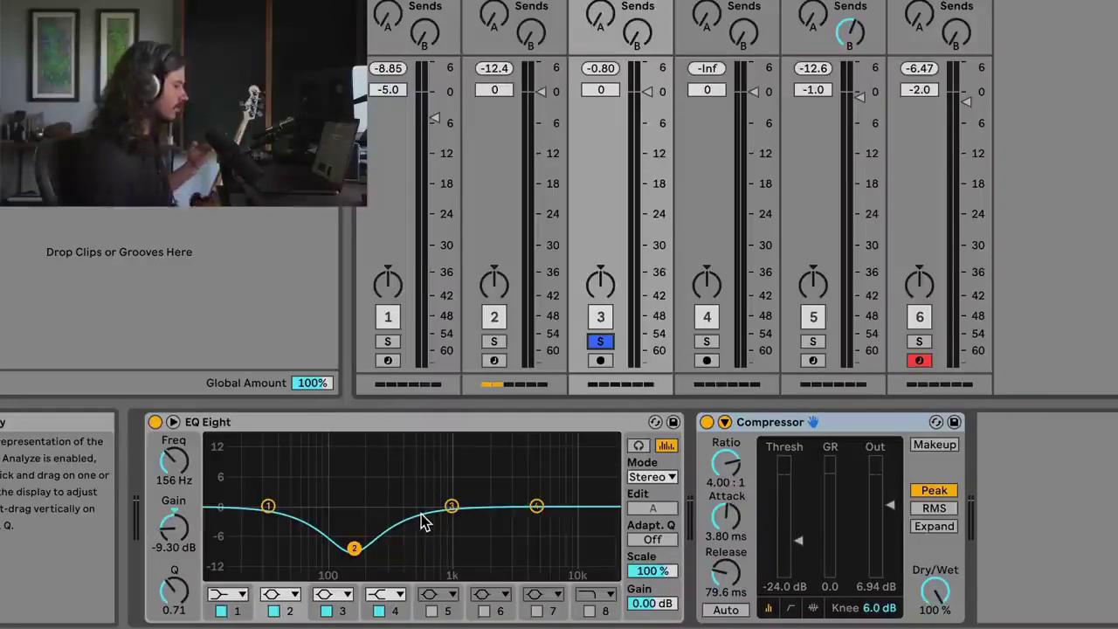
Bypass track 3's EQ Eight and turn it back on to compare how it feeds the Compressor.
click(463, 424)
click(776, 420)
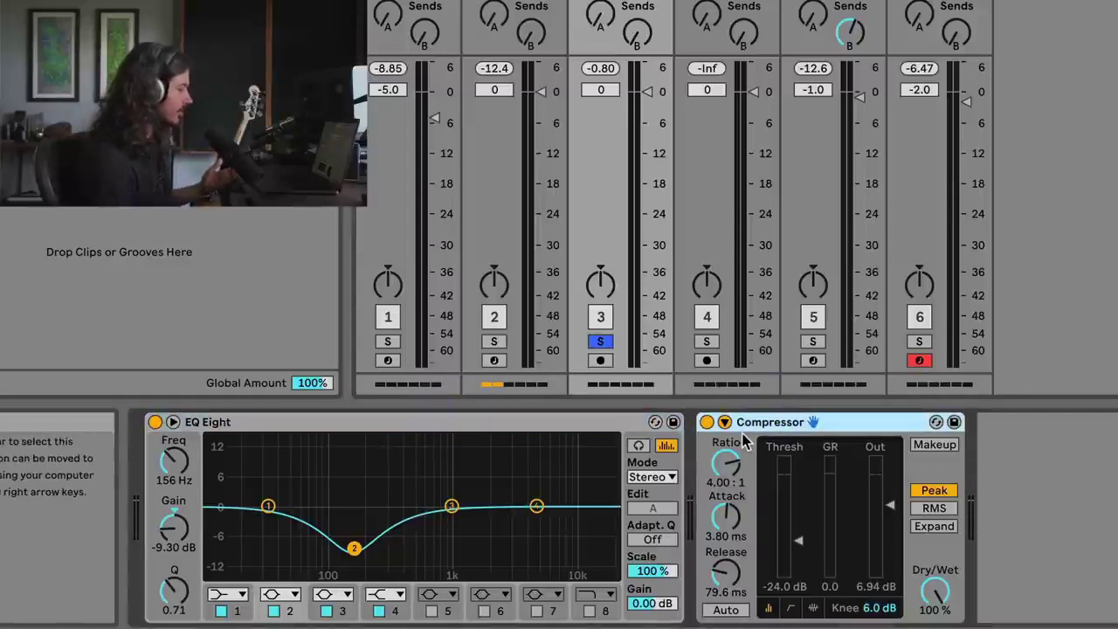
click(525, 423)
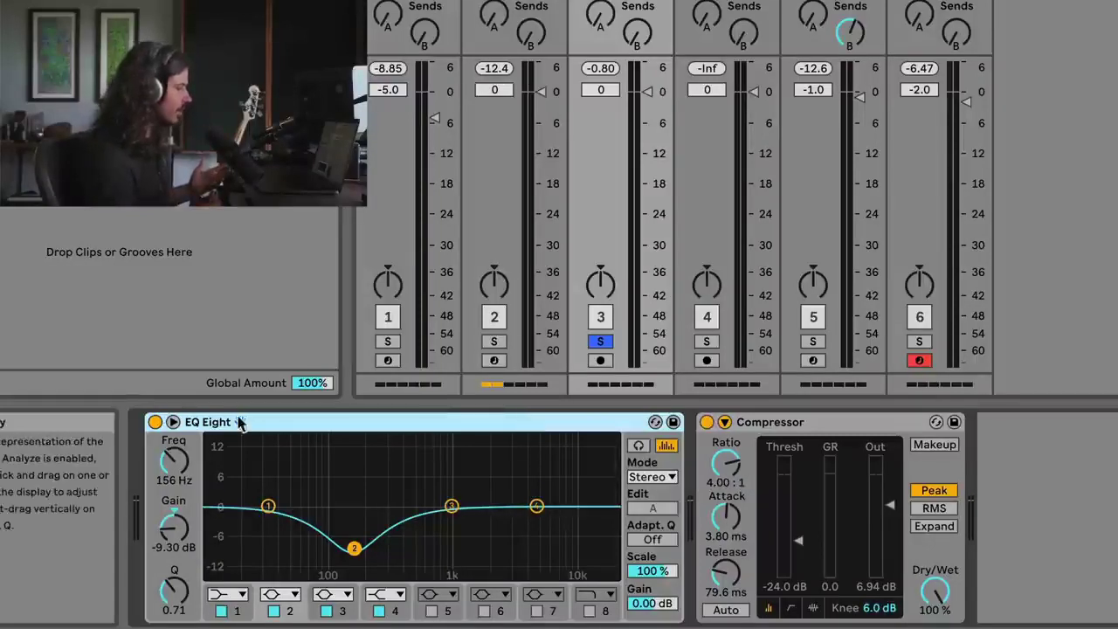
click(155, 422)
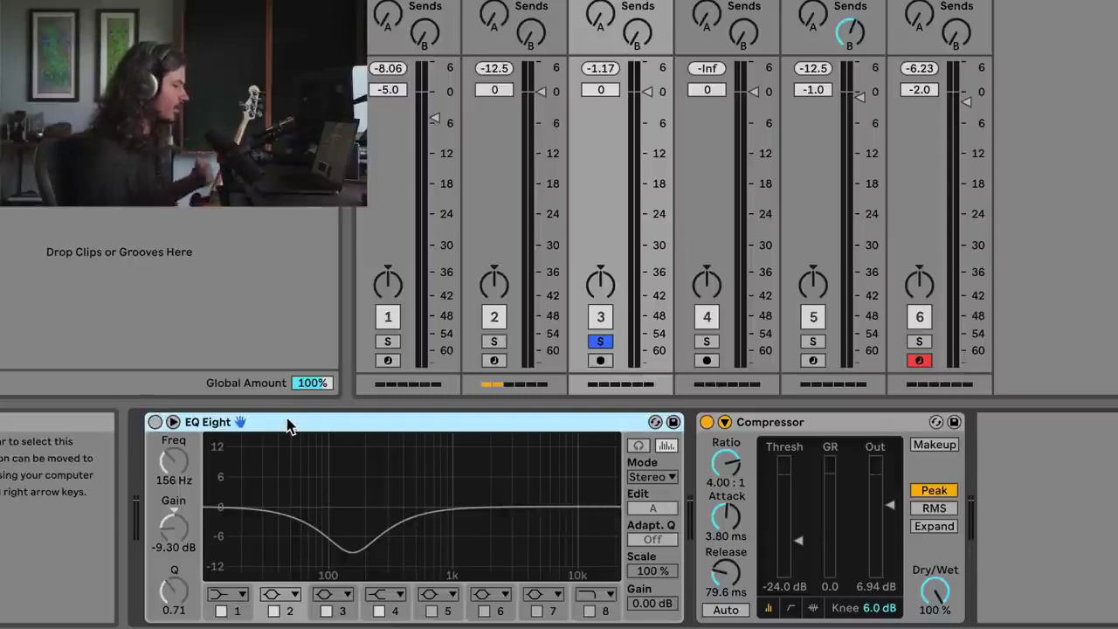
click(155, 422)
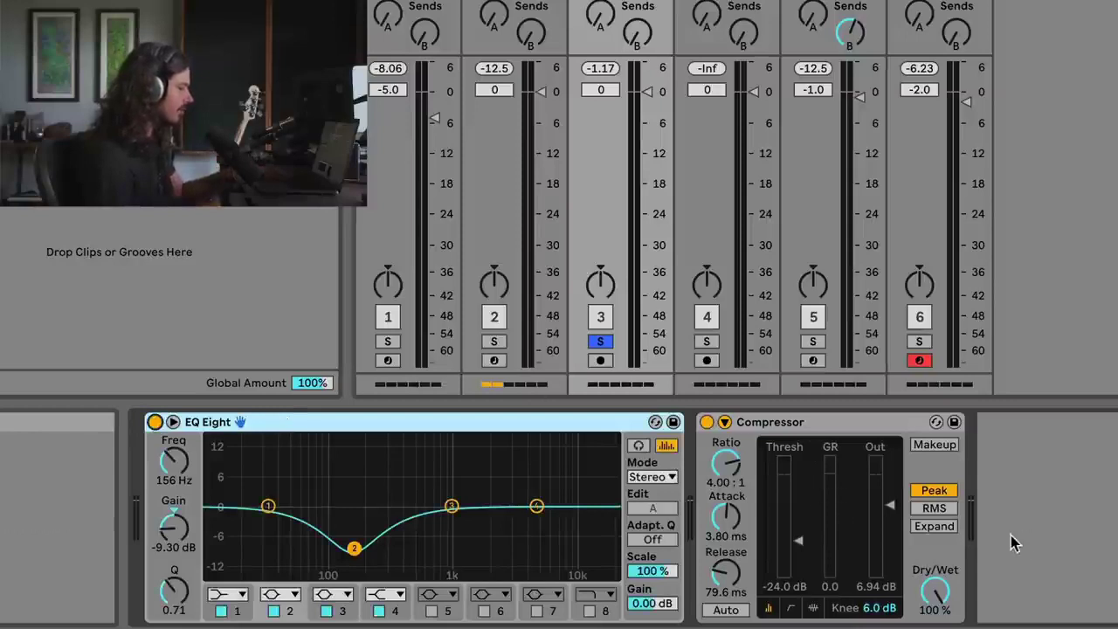
Play track 3 with EQ Eight on and examine the Compressor's gain reduction.
key(space)
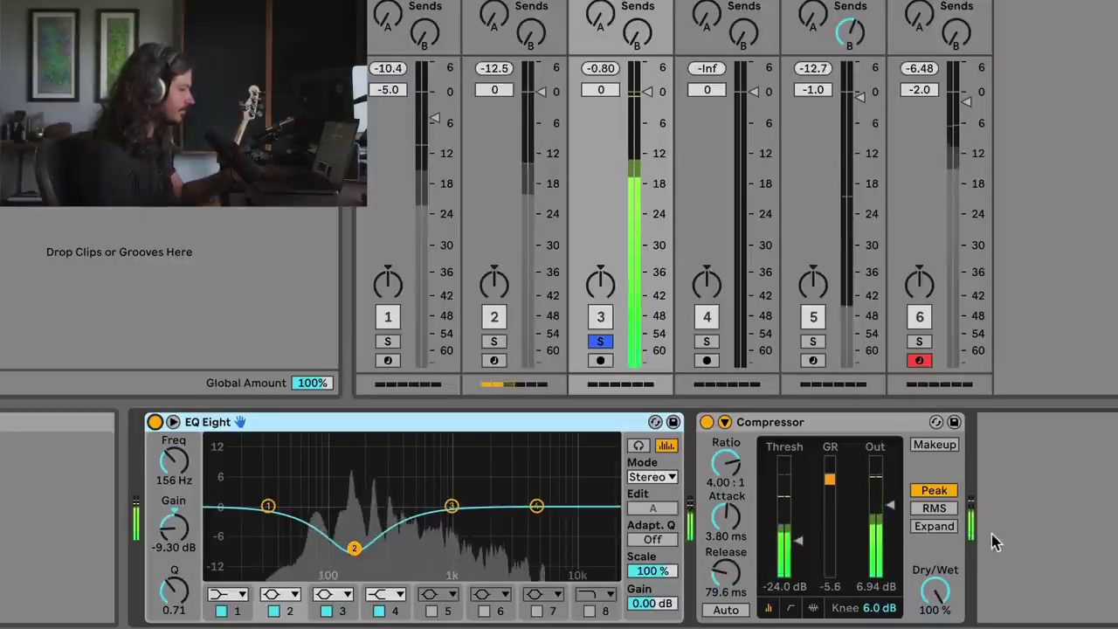
key(space)
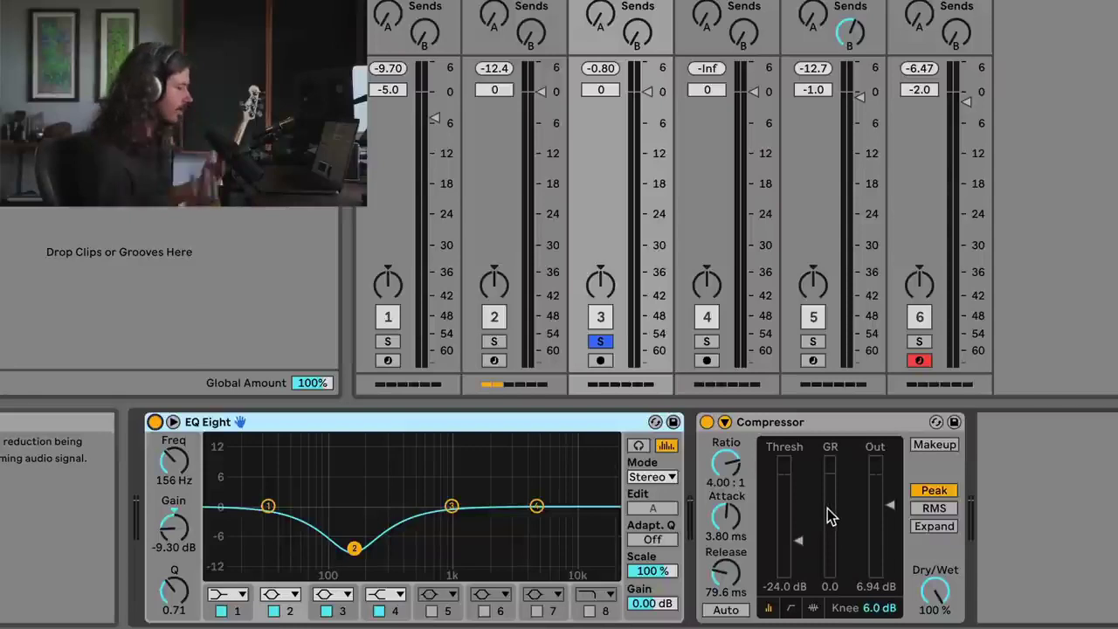
key(space)
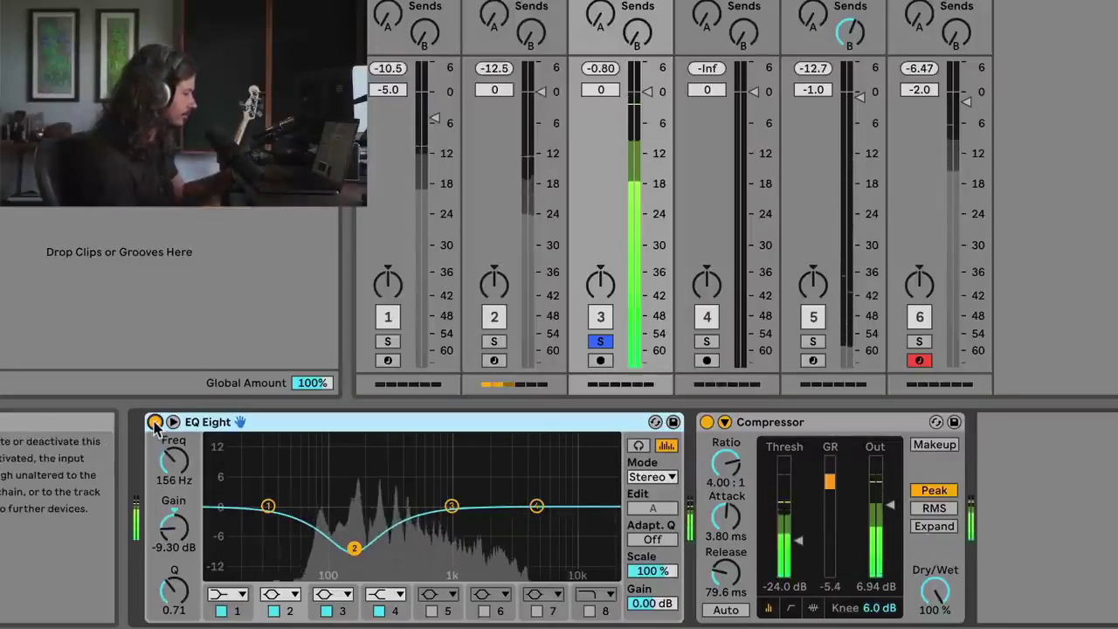
key(space)
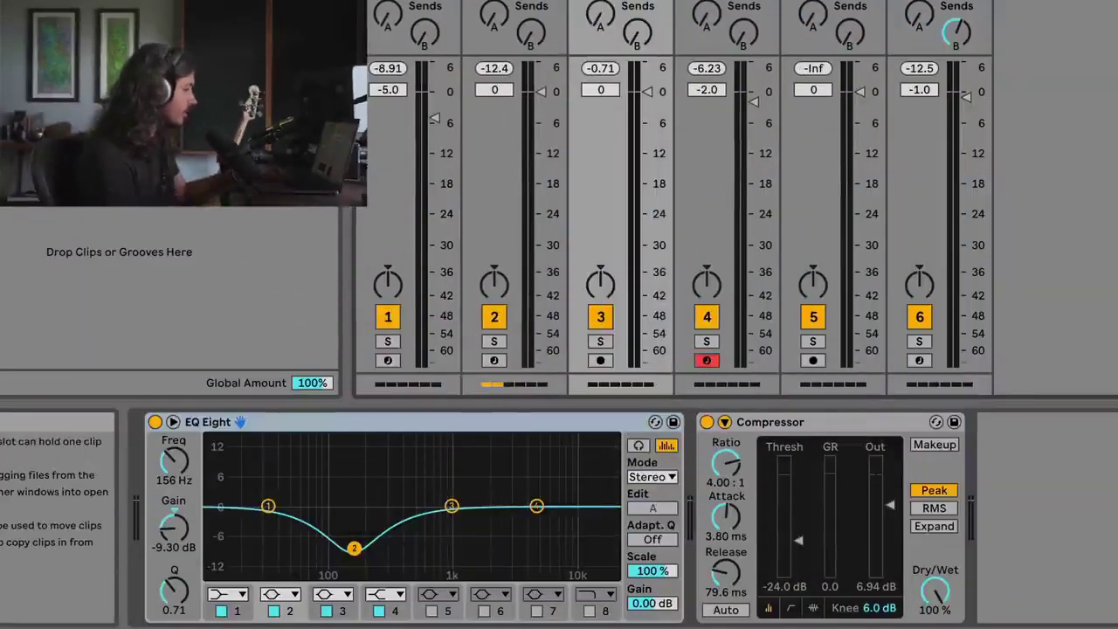
Solo the "Chorus Seems Nonlinear?" track to hear it on its own during playback, leaving it unsoloed.
click(699, 374)
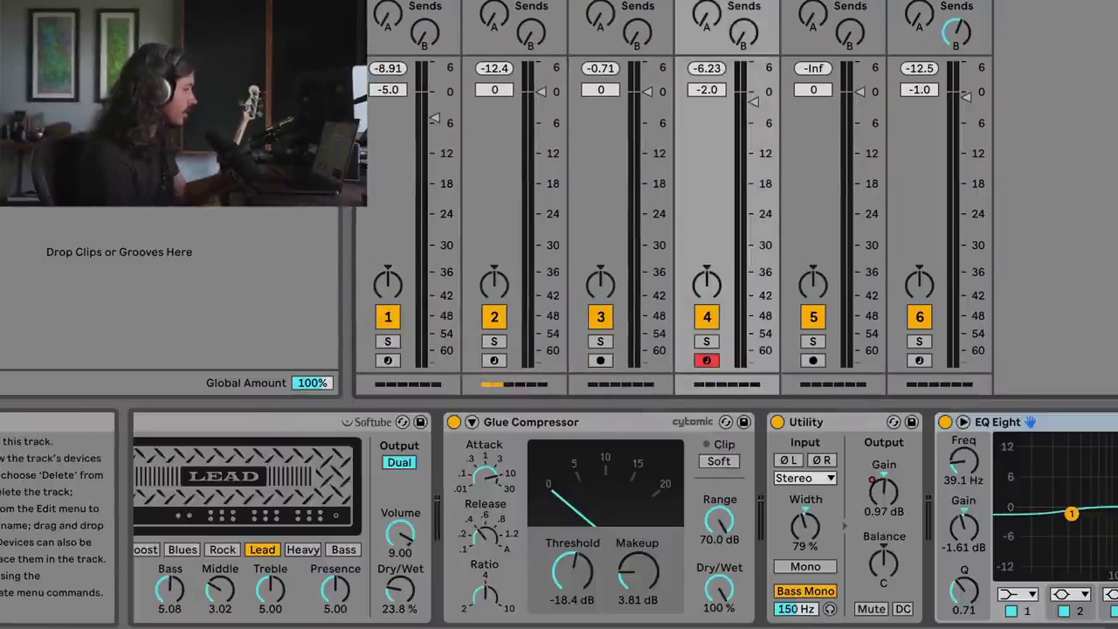
click(708, 341)
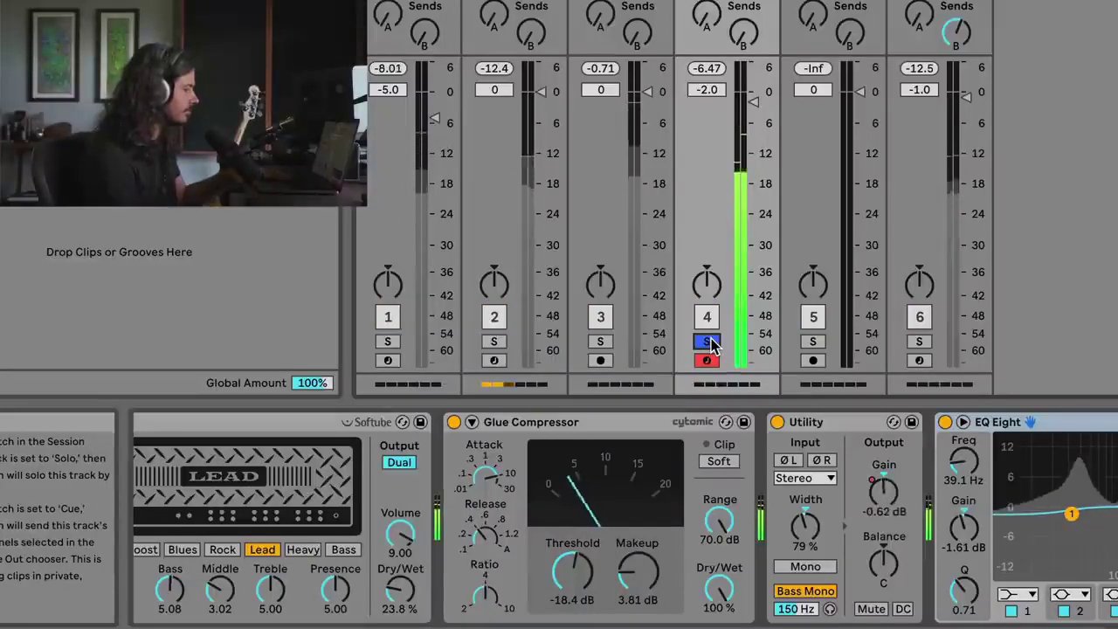
click(707, 342)
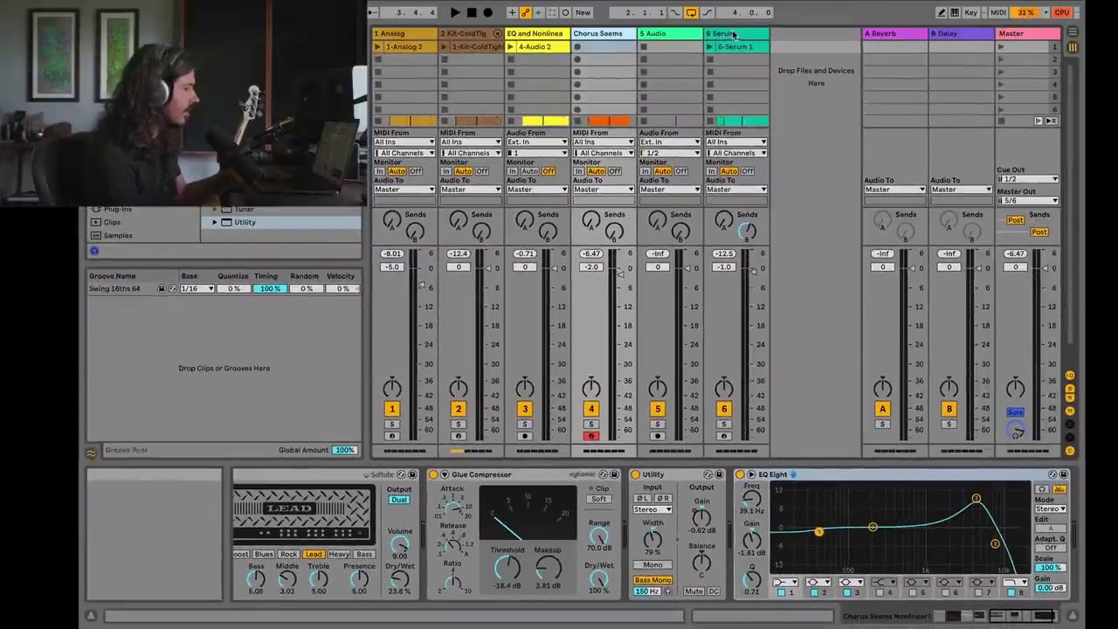
Move the Serum track ahead of the empty Audio track and play the full set, switching to Arrangement View.
drag(734, 33, 646, 36)
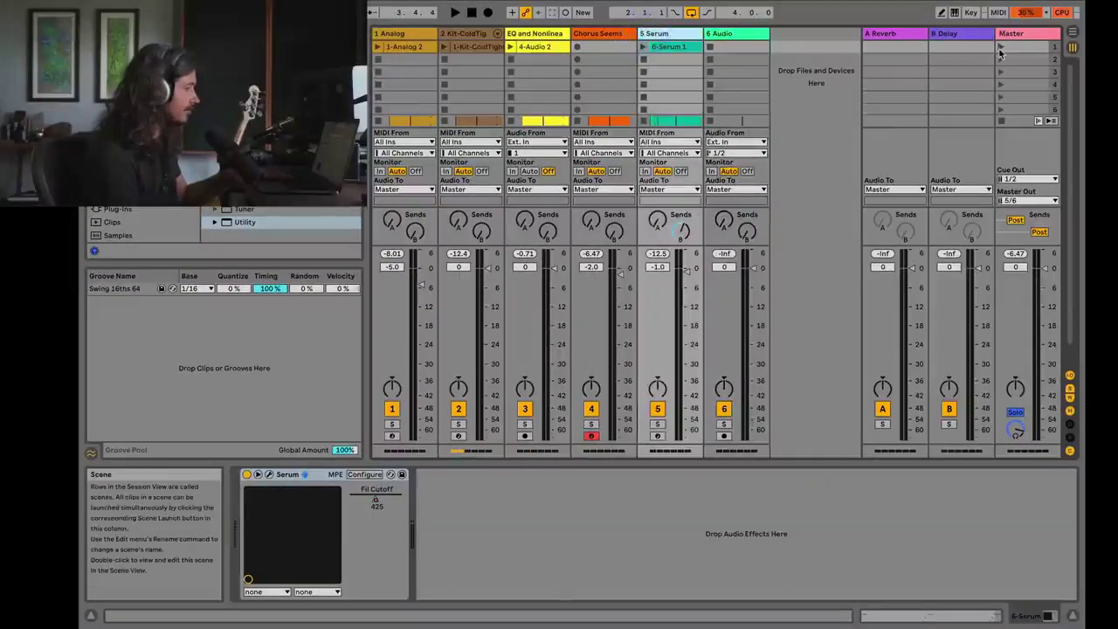
key(space)
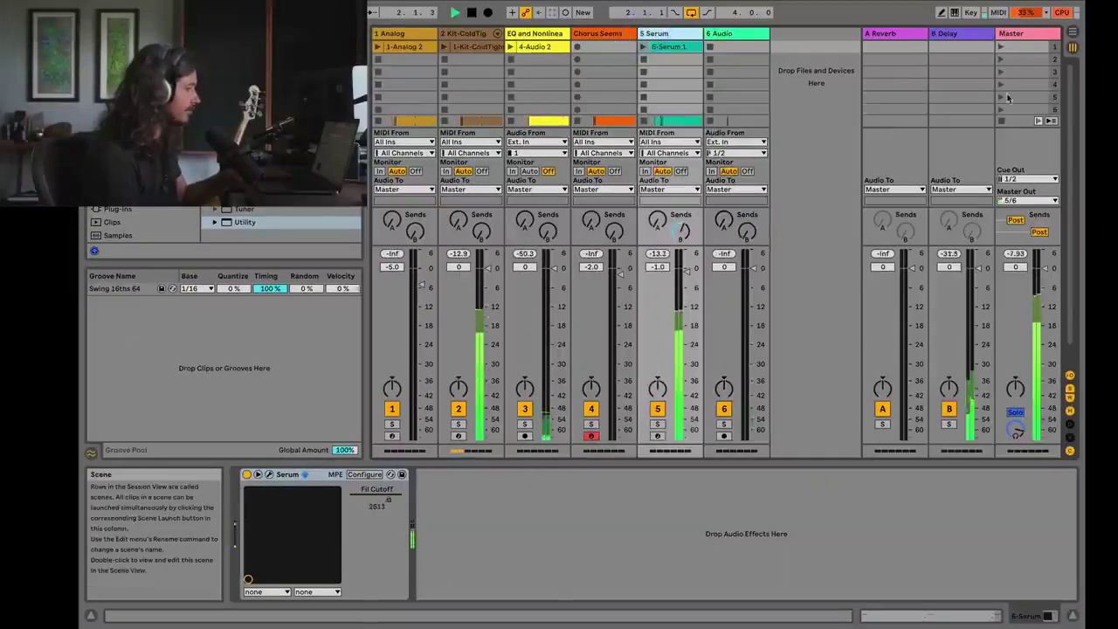
click(1071, 35)
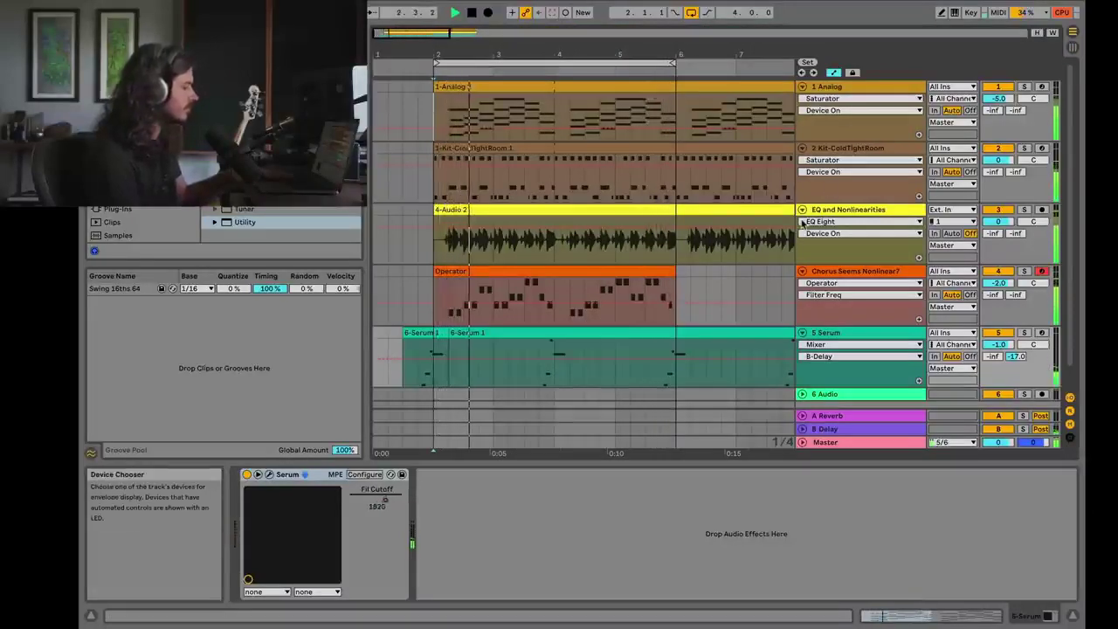
key(space)
Show the Chorus-Ensemble in the device chain of the "Chorus Seems Nonlinear?" track.
click(853, 273)
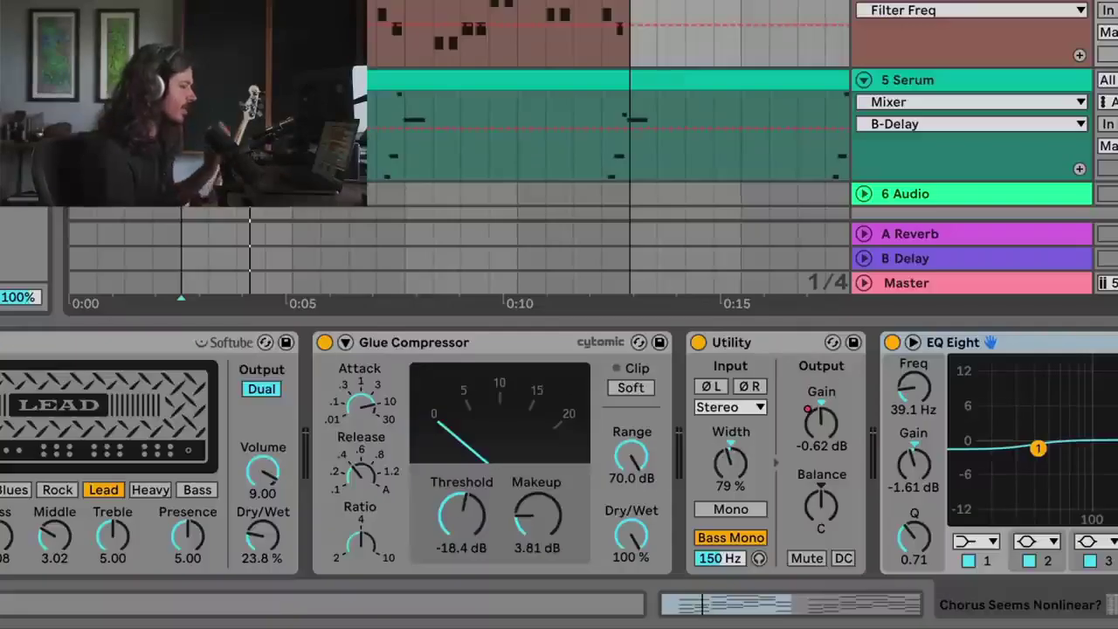
scroll(559, 452, left, 10)
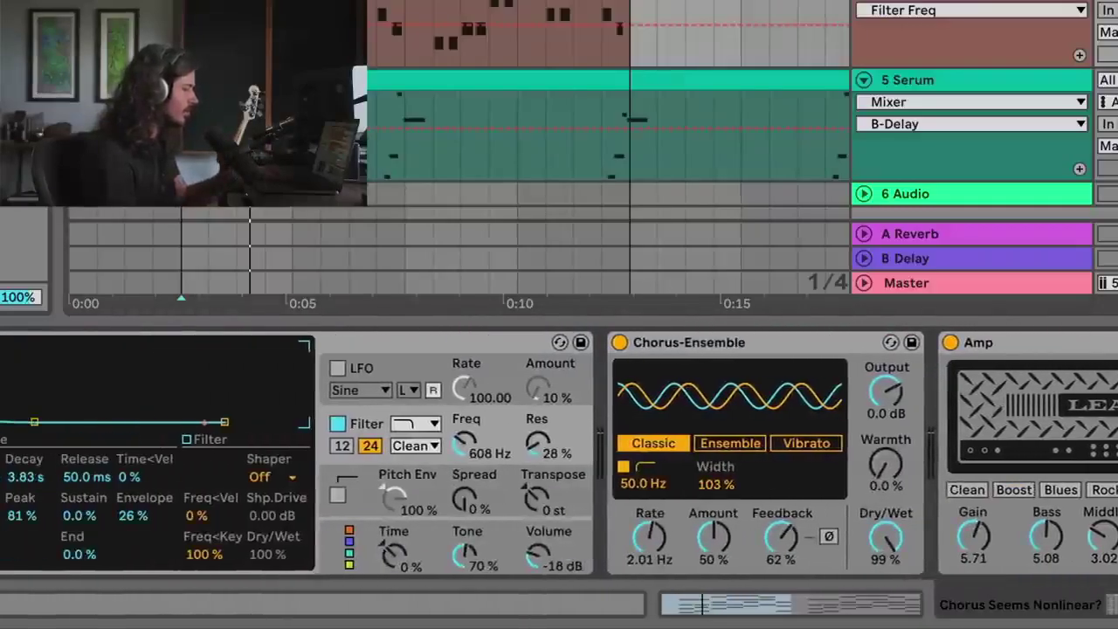
Raise the Chorus-Ensemble's high-pass frequency to 285 Hz while playing the loop.
scroll(521, 451, right, 4)
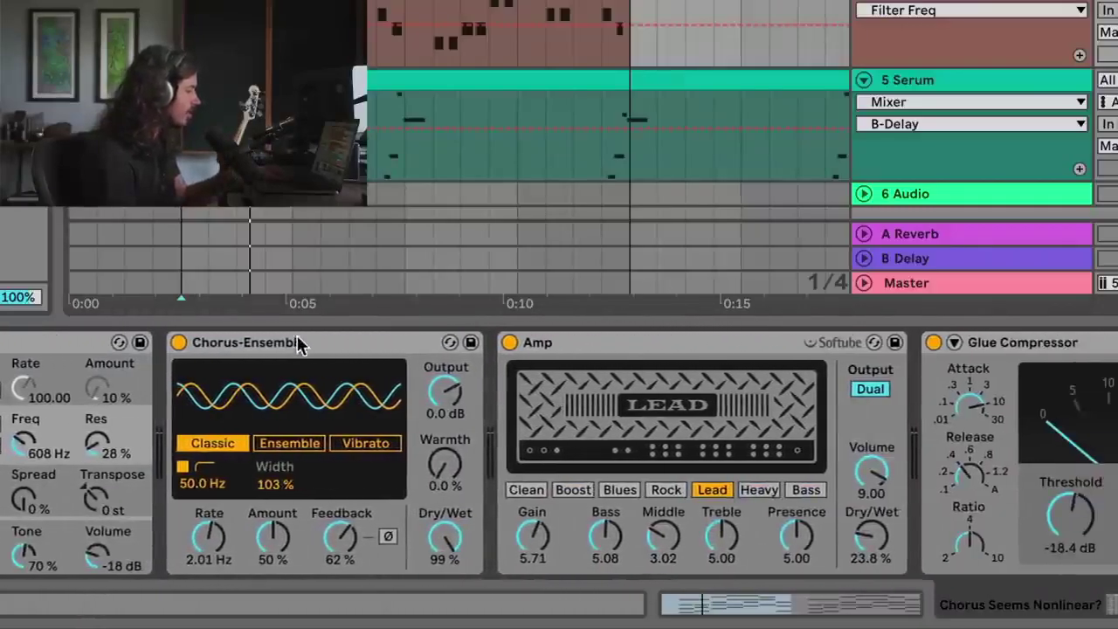
click(297, 344)
click(578, 349)
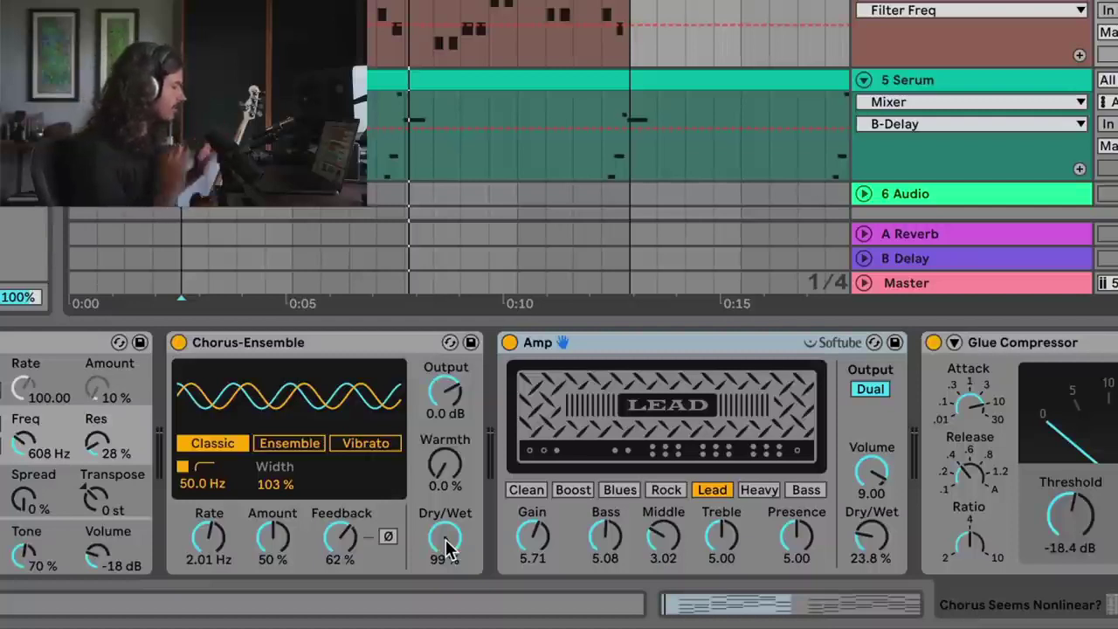
click(208, 489)
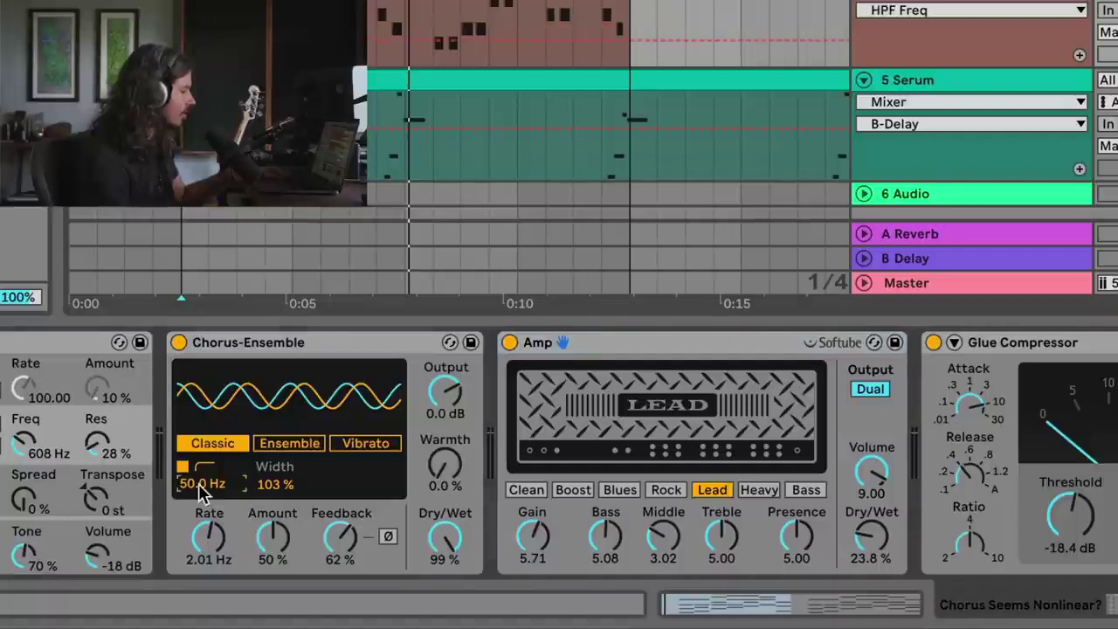
key(space)
drag(201, 492, 201, 402)
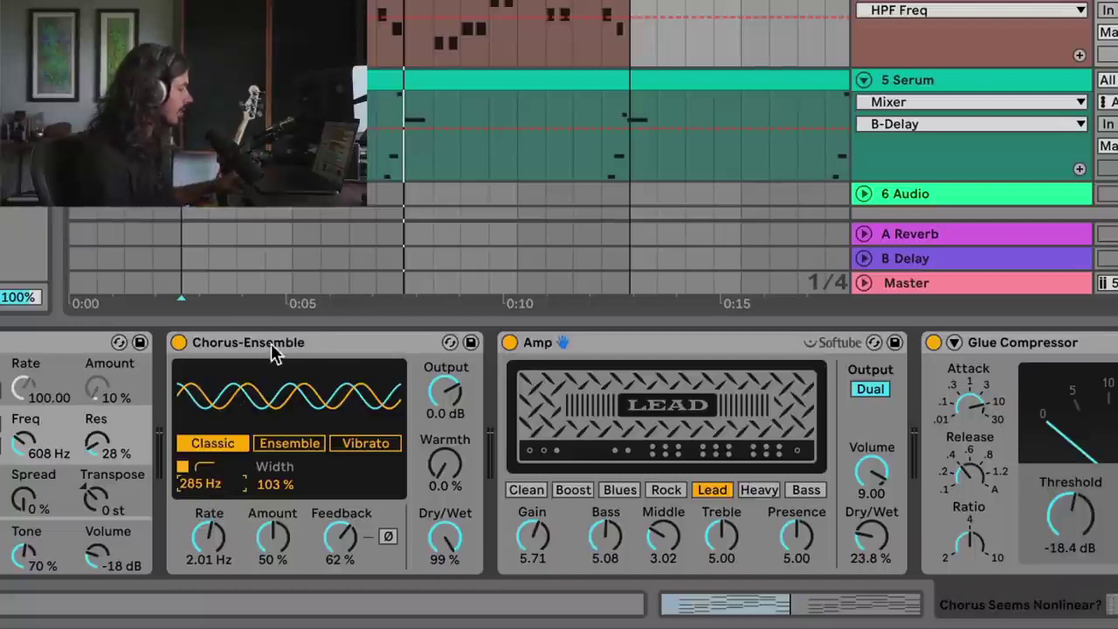
Switch the Amp's output to Mono and back to Dual.
click(660, 347)
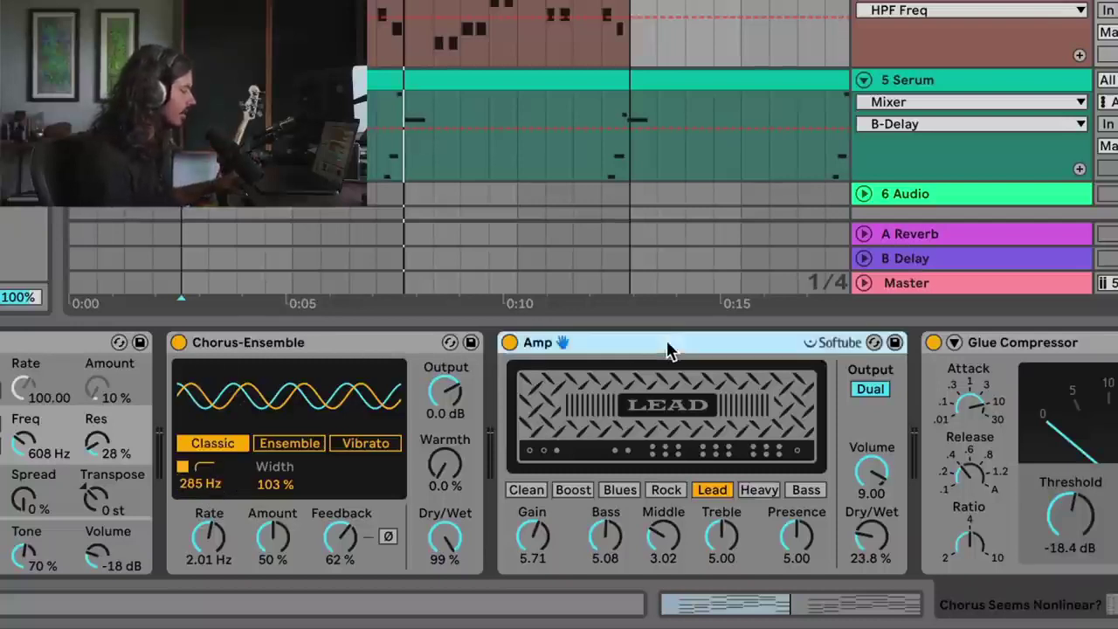
click(871, 392)
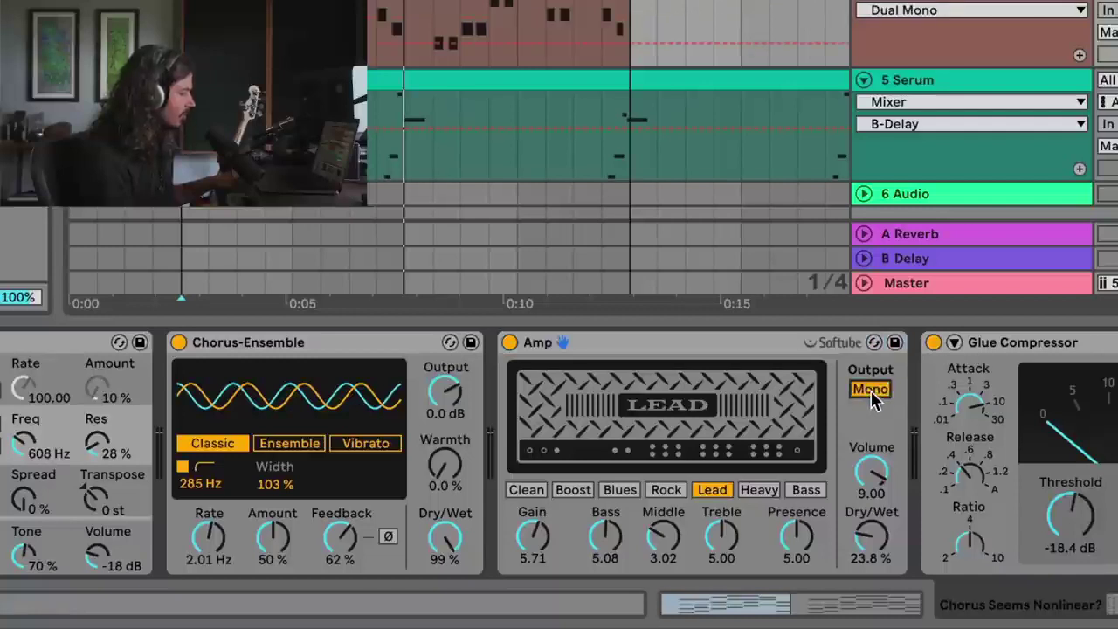
click(873, 395)
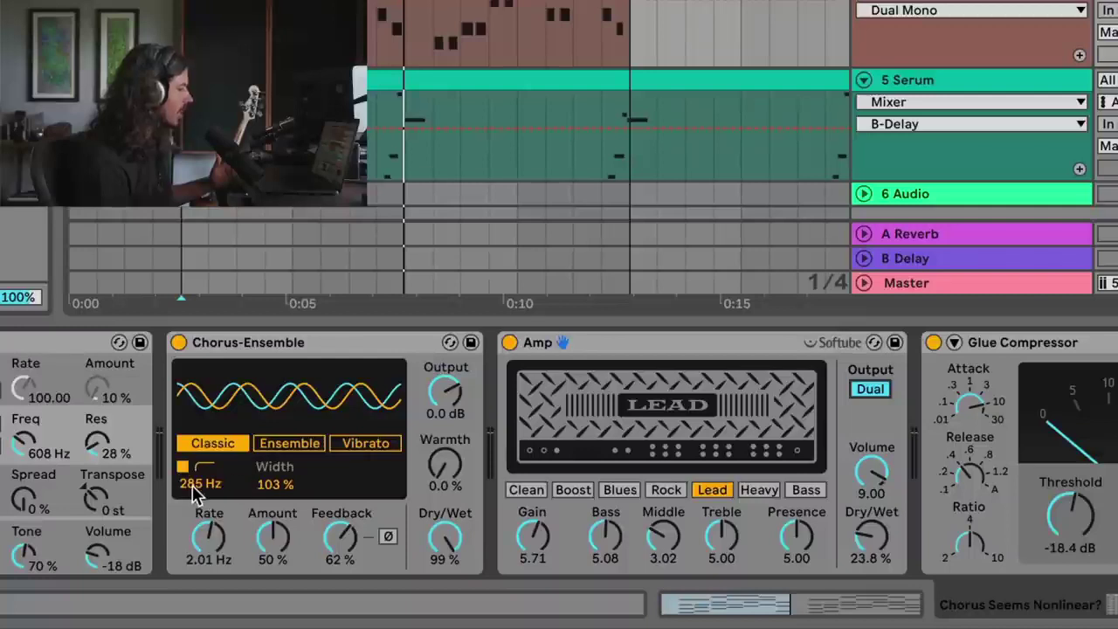
Return the Chorus-Ensemble's high-pass frequency to 50.0 Hz, then sweep it up to 339 Hz during playback.
drag(195, 494, 195, 524)
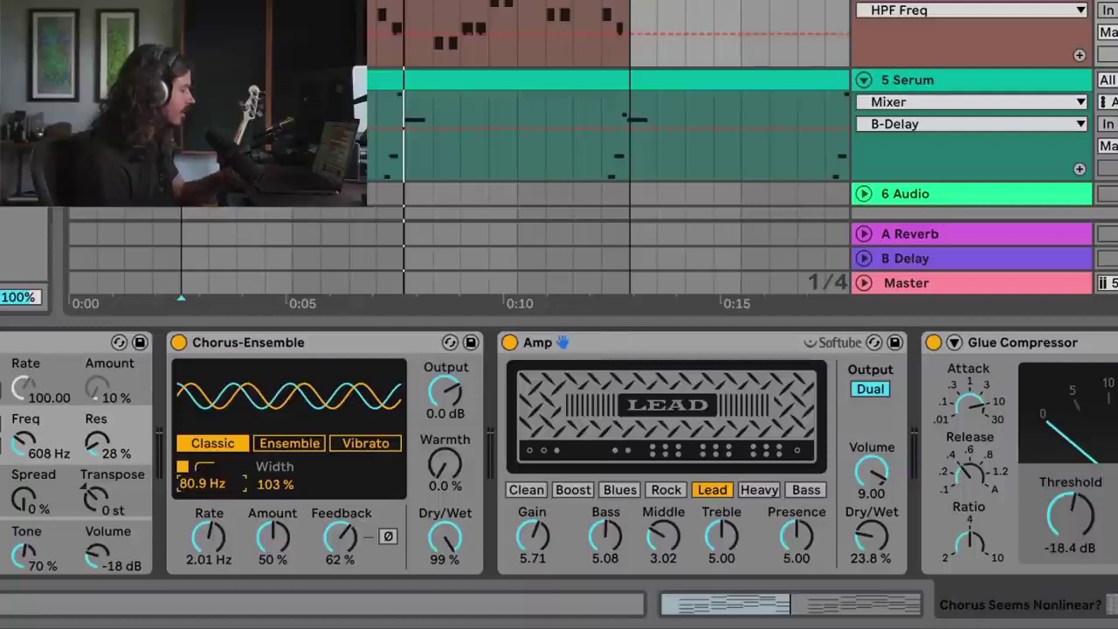
drag(216, 486, 216, 515)
key(space)
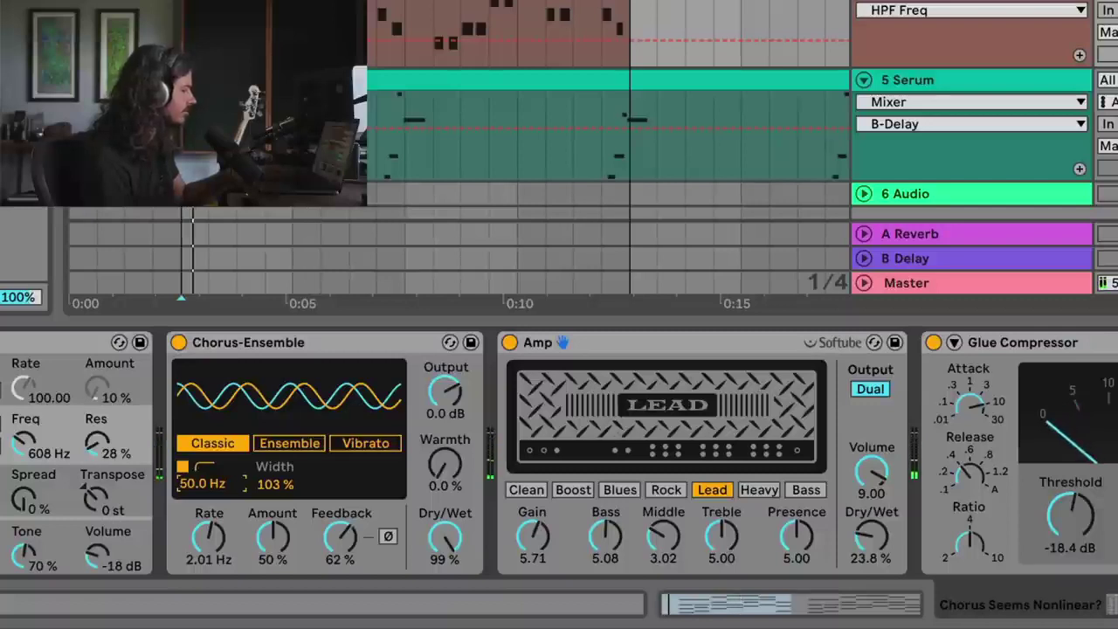
drag(201, 483, 201, 403)
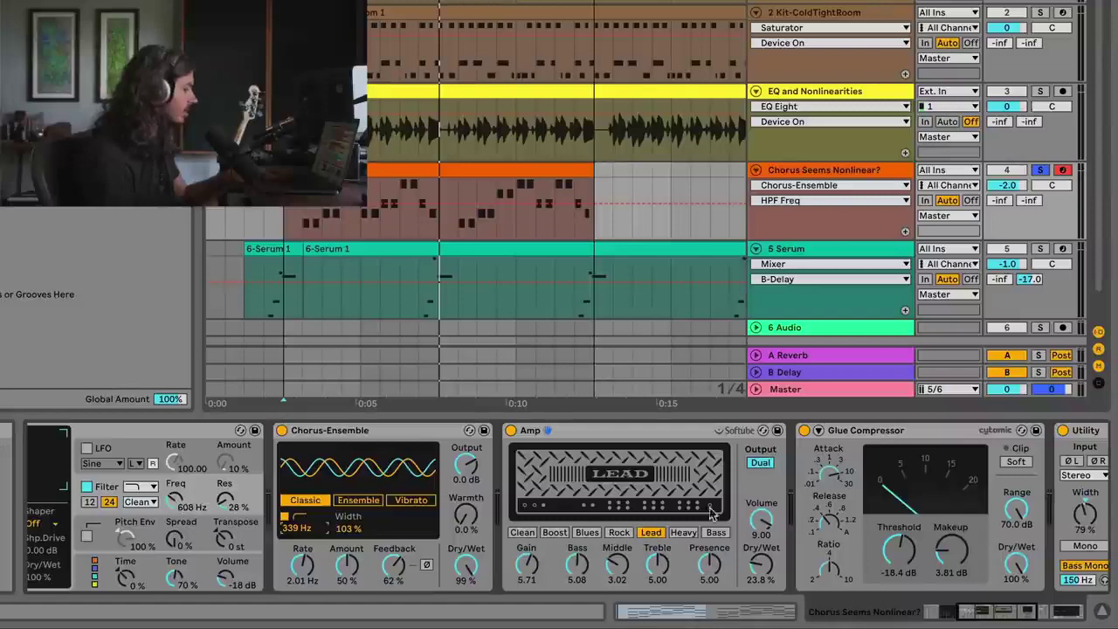
Examine the Amp, Glue Compressor, Utility and EQ Eight that follow the Chorus-Ensemble in the device chain.
click(1002, 604)
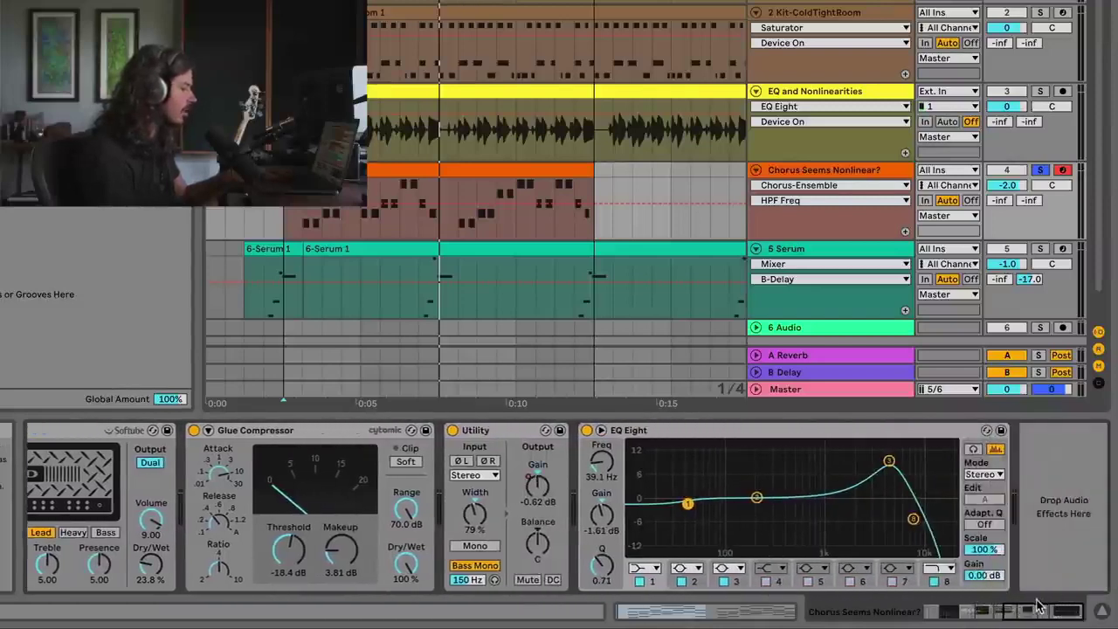
mouse_move(1002, 609)
mouse_down()
mouse_move(986, 610)
mouse_move(1014, 610)
mouse_move(984, 611)
mouse_up()
click(560, 435)
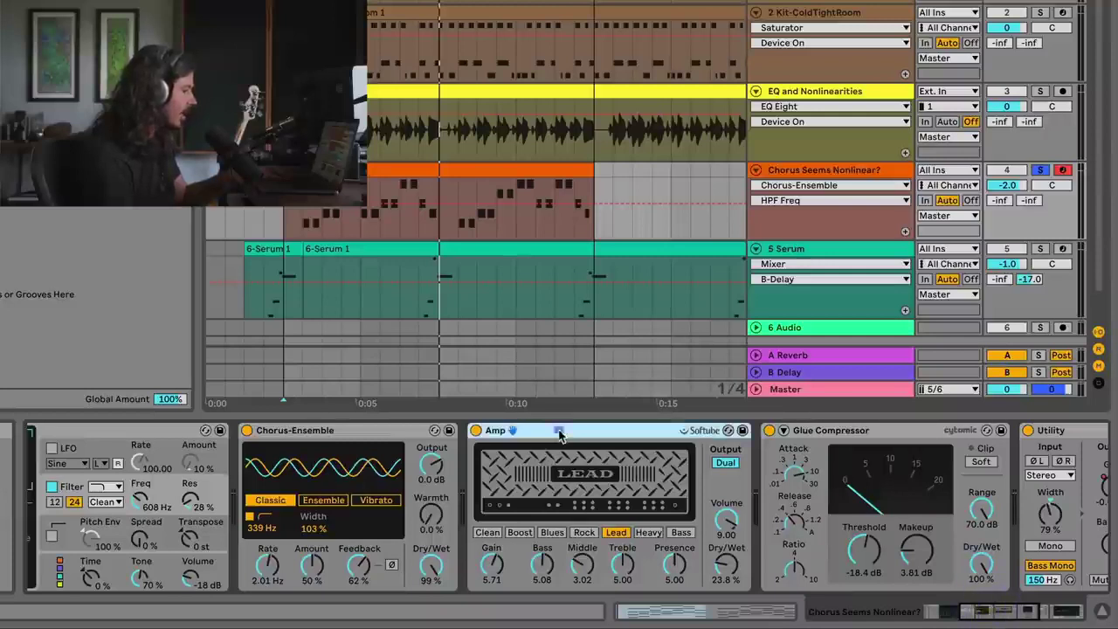
click(832, 436)
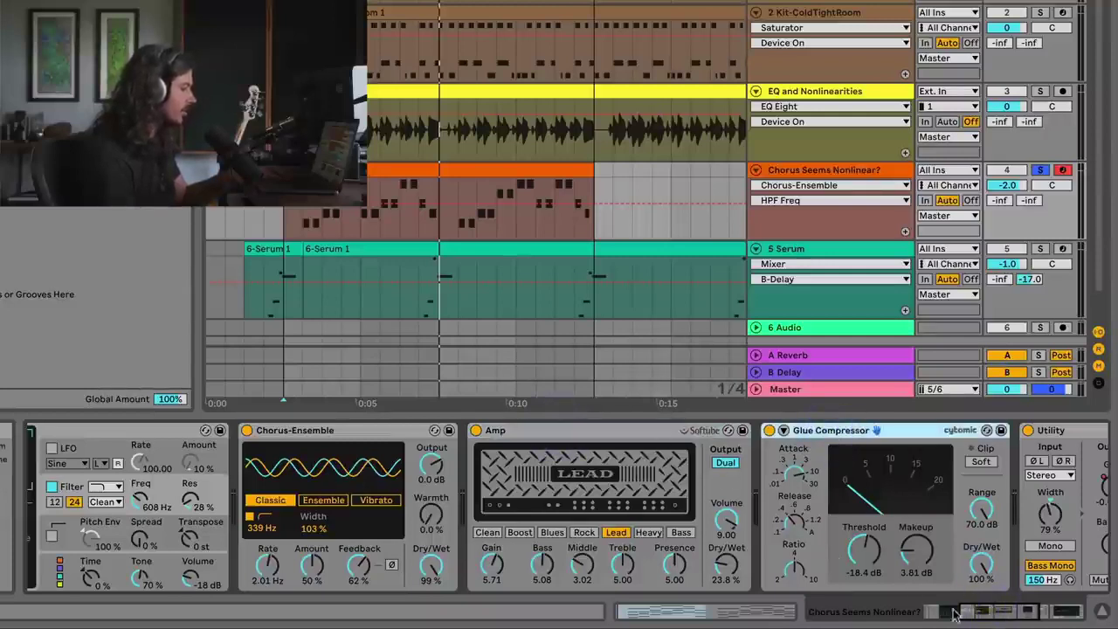
drag(984, 614, 1003, 609)
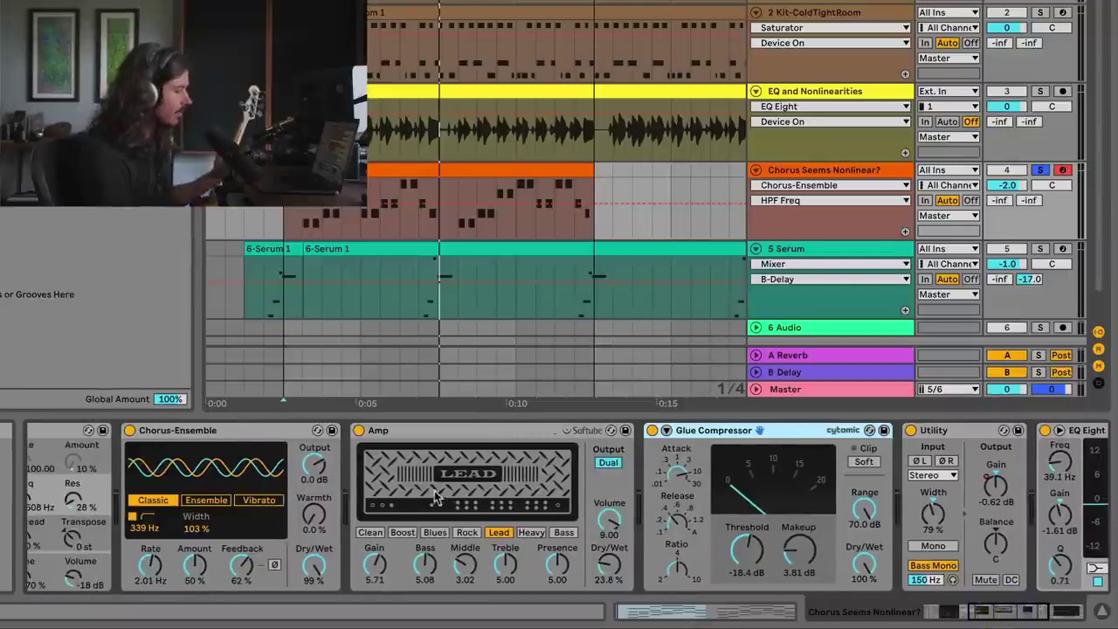
click(486, 434)
Adjust the filter frequency of the Operator feeding the Chorus-Ensemble.
drag(1016, 623, 987, 613)
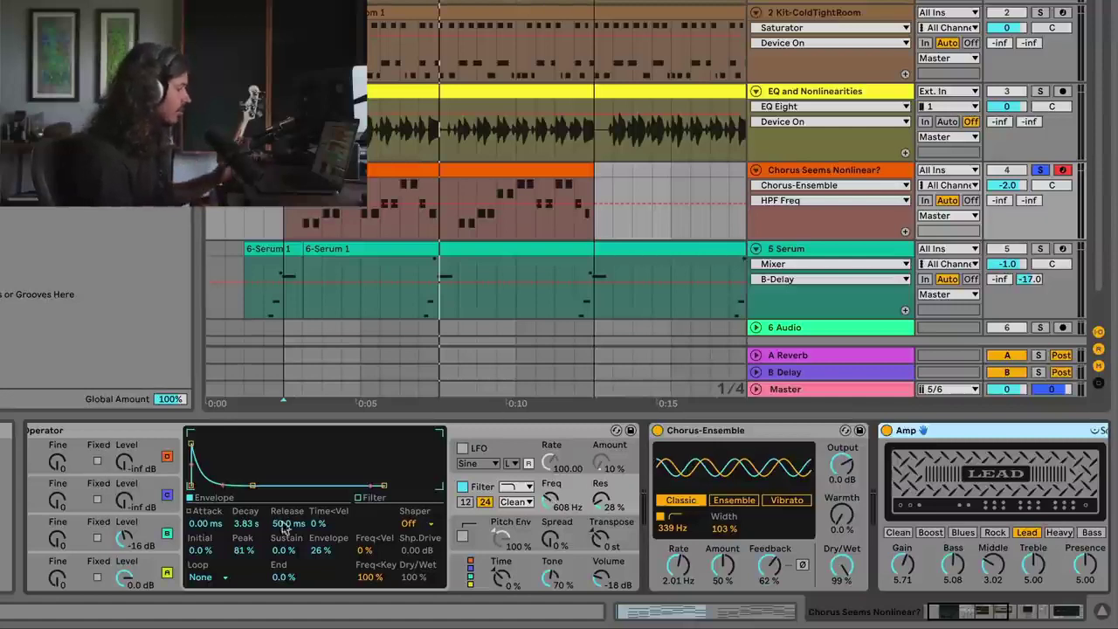
click(111, 430)
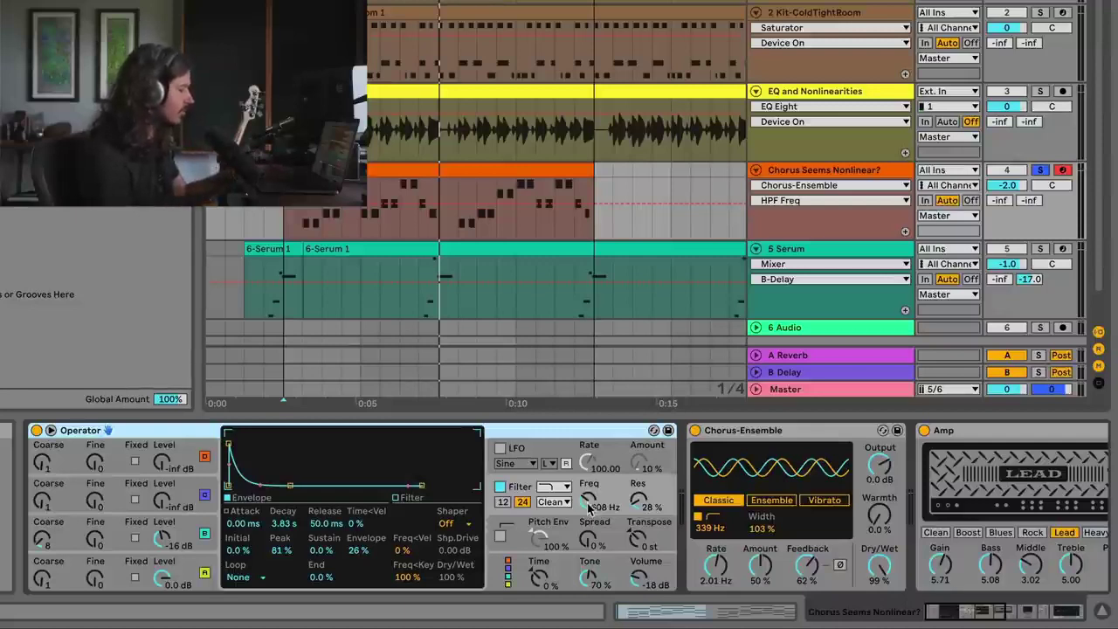
drag(590, 506, 615, 515)
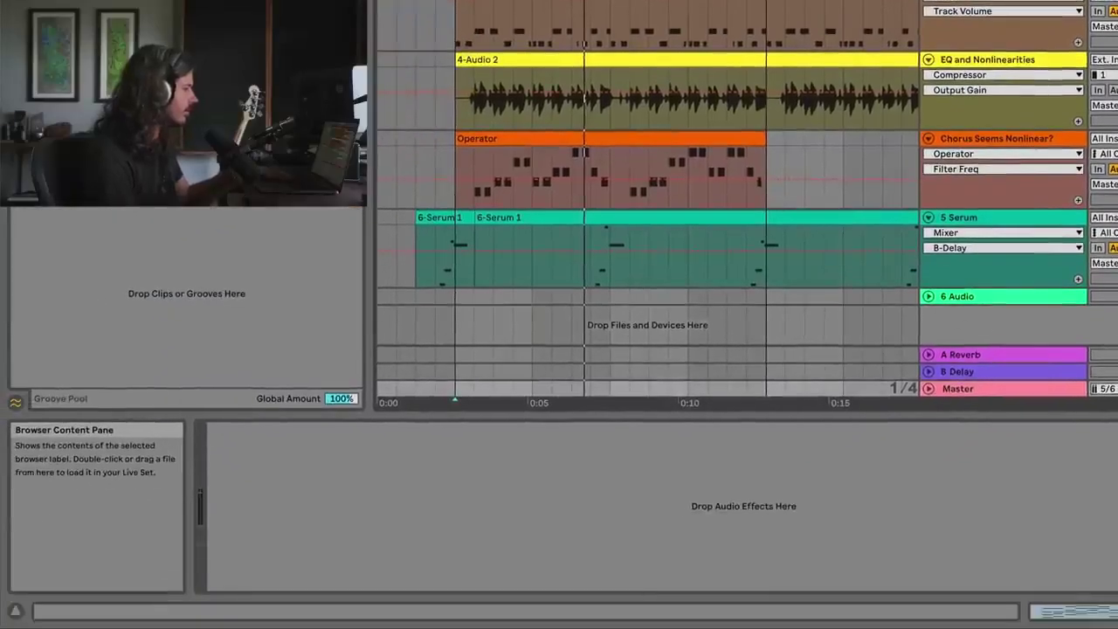
Add a Limiter to the Master track.
click(1044, 388)
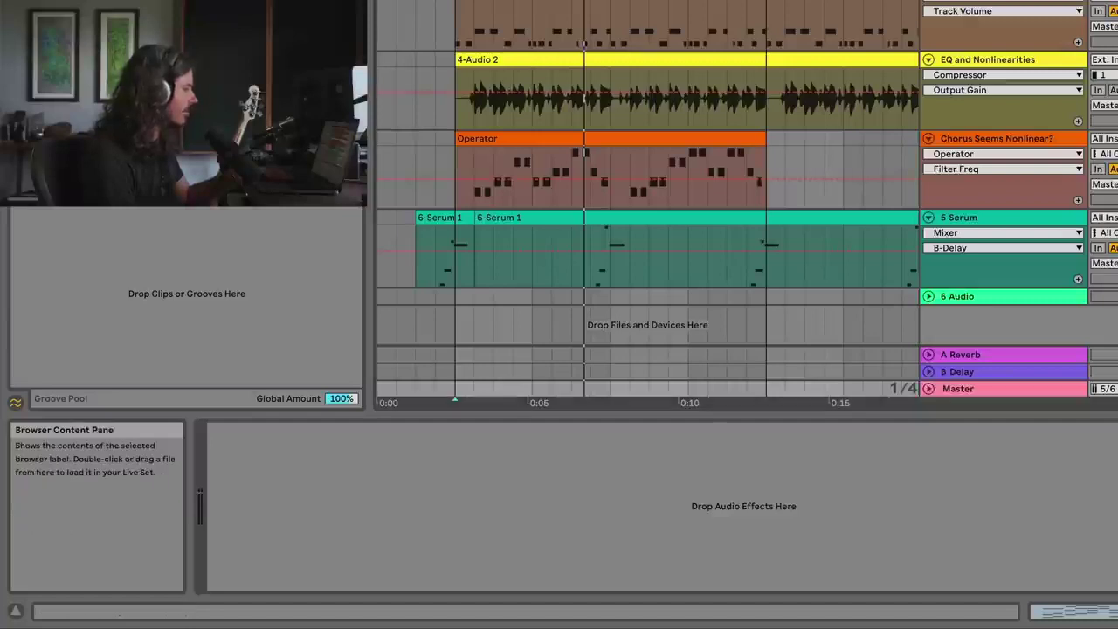
click(418, 450)
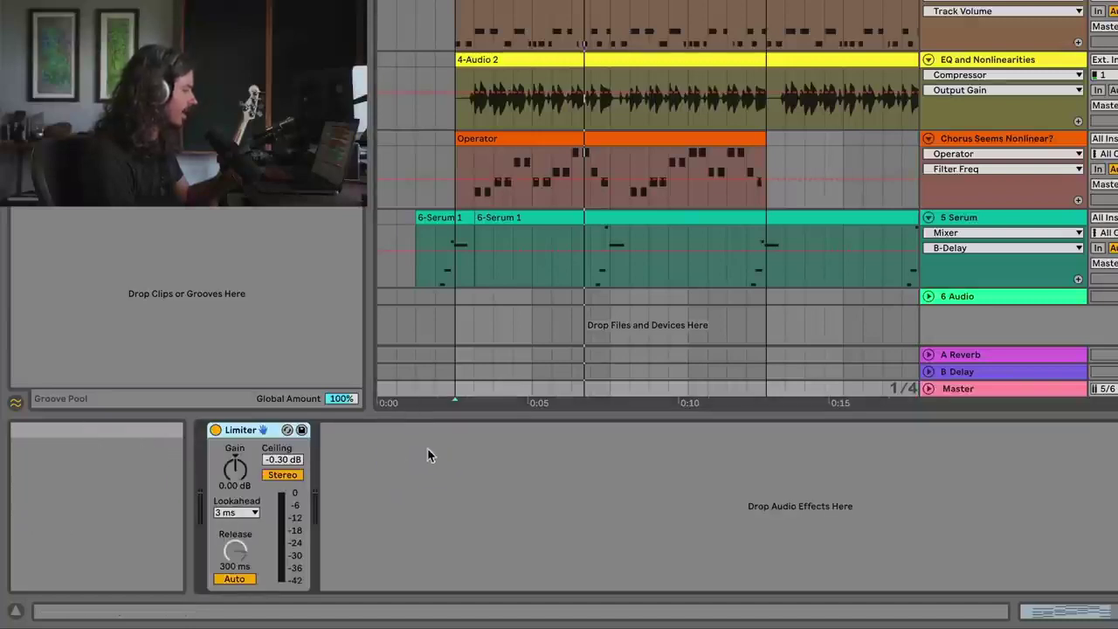
click(238, 431)
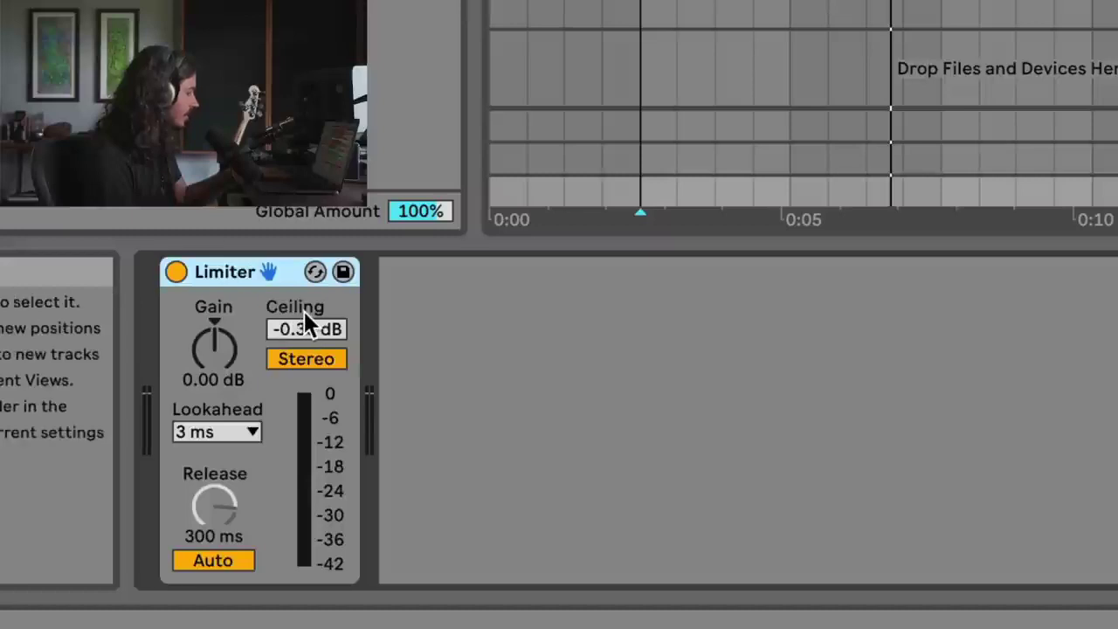
Raise the Limiter's gain to 9.00 dB while the full set plays.
click(211, 343)
key(Delete)
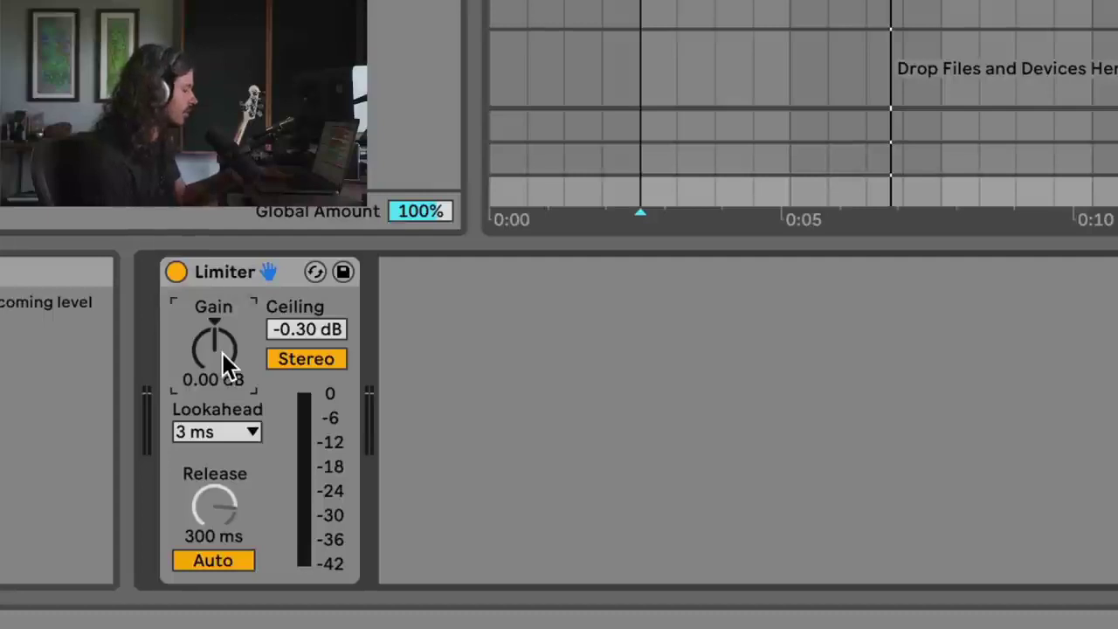
key(space)
drag(220, 351, 220, 301)
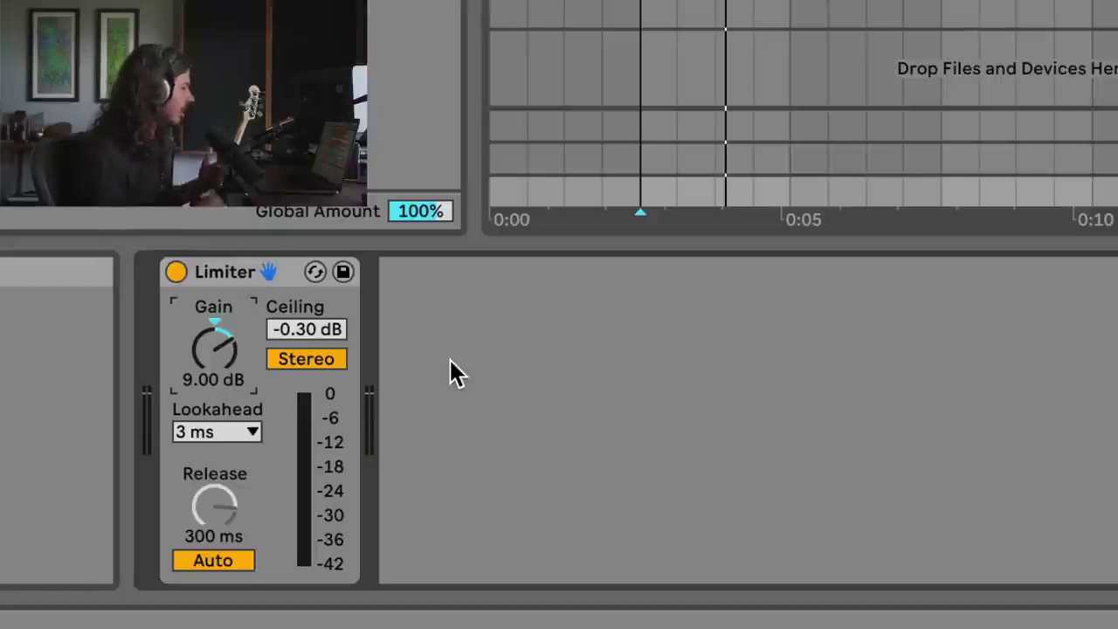
Disable the Limiter's automatic release, set the release to 135 ms and play the set.
click(210, 558)
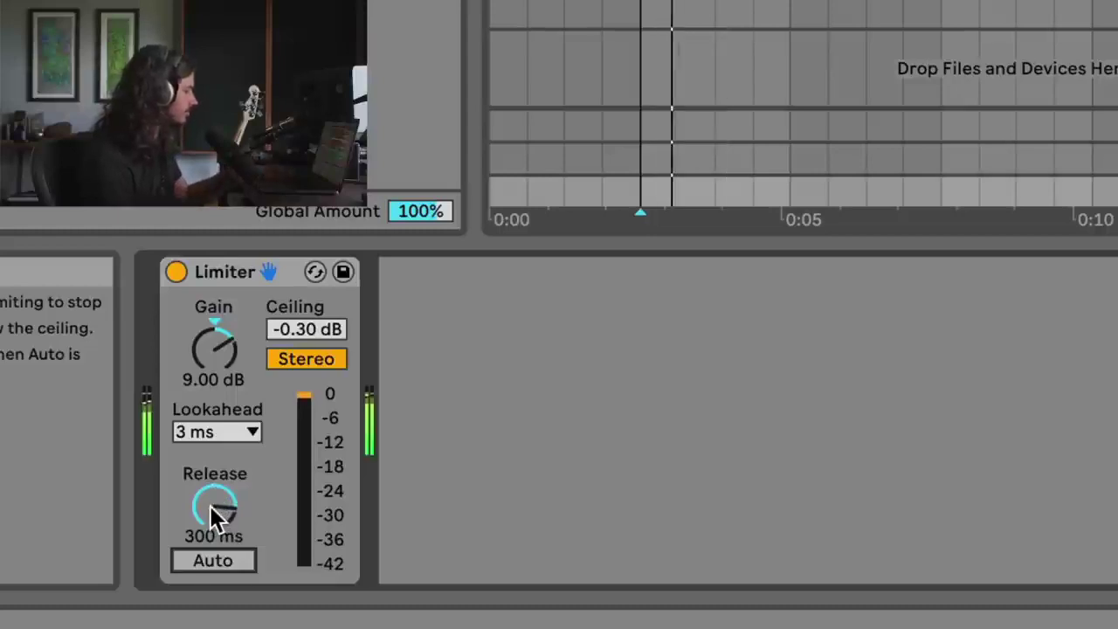
drag(210, 506, 210, 554)
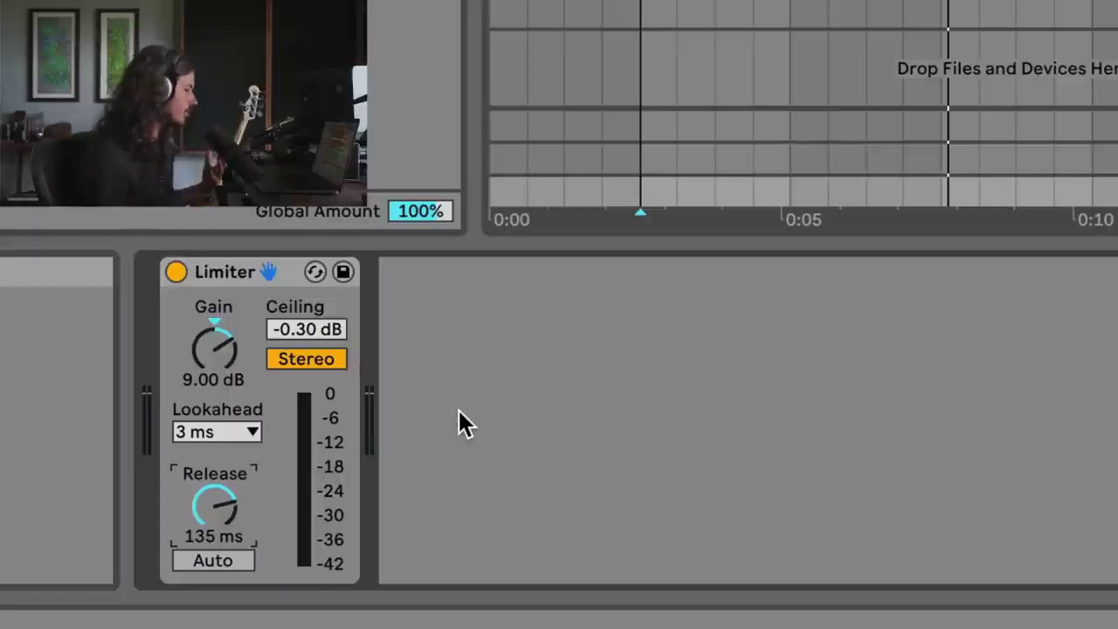
mouse_move(215, 512)
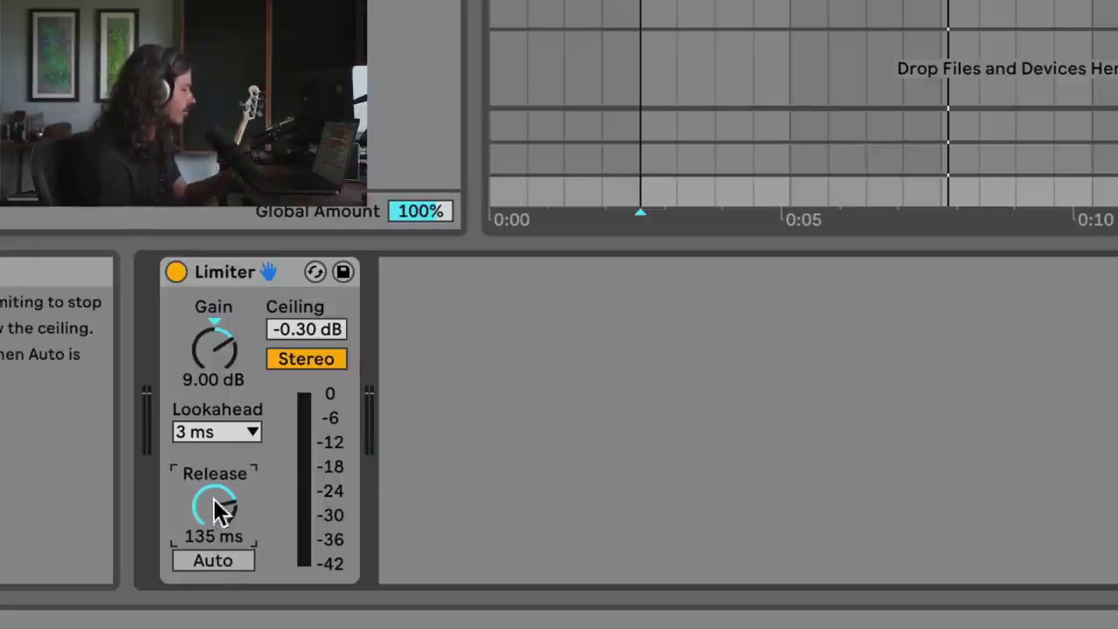
key(space)
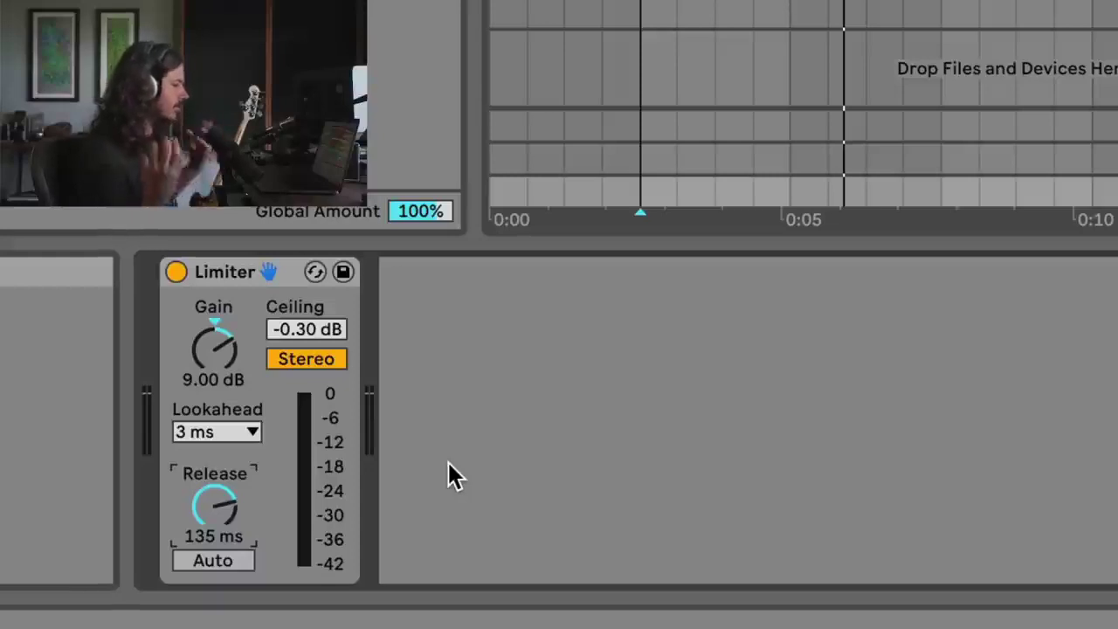
View the "EQ and Nonlinearities" track's devices, then play the set with the Master track's Limiter shown.
click(208, 266)
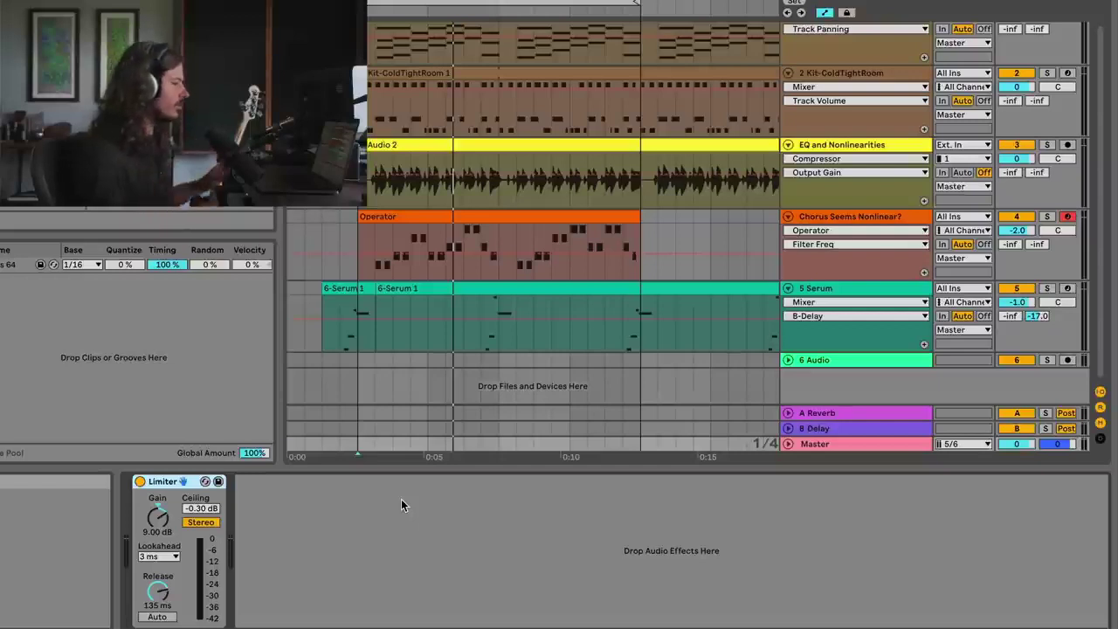
click(856, 147)
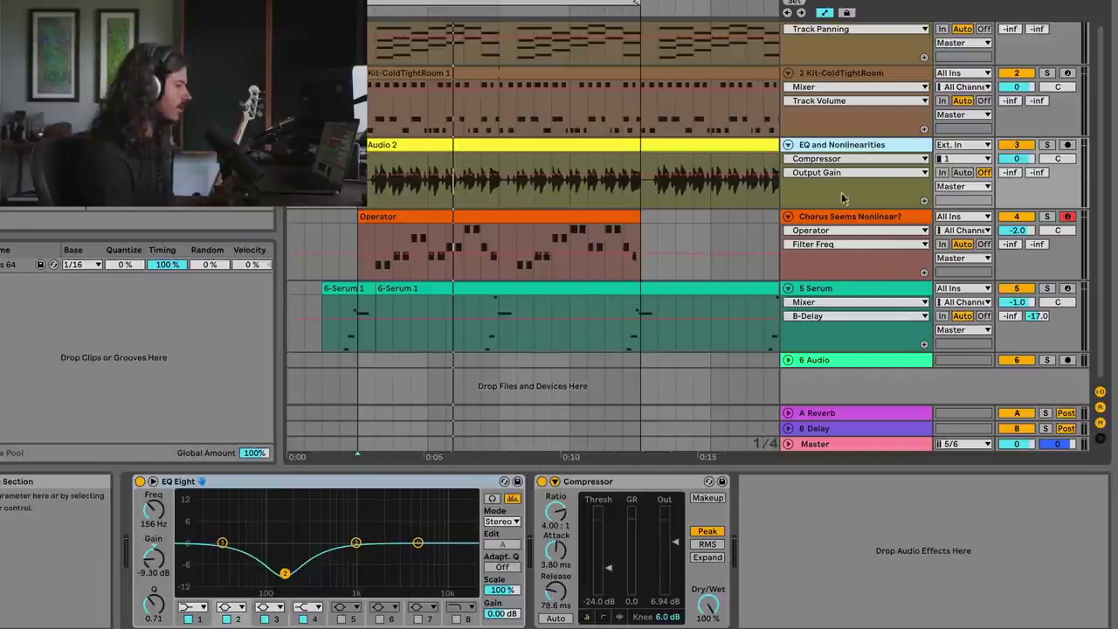
click(841, 444)
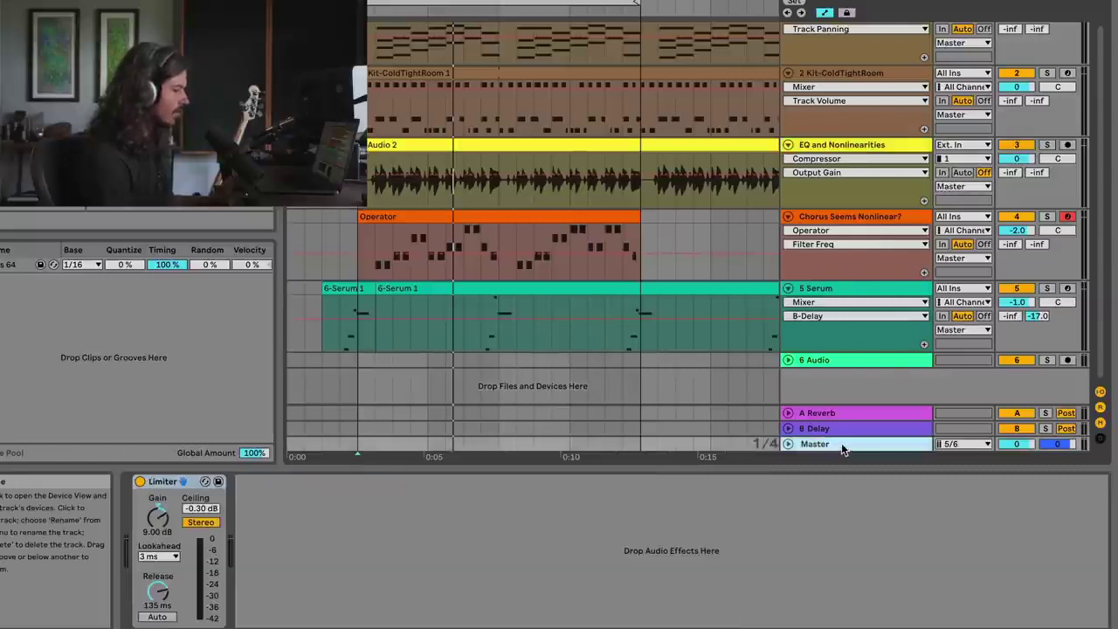
key(space)
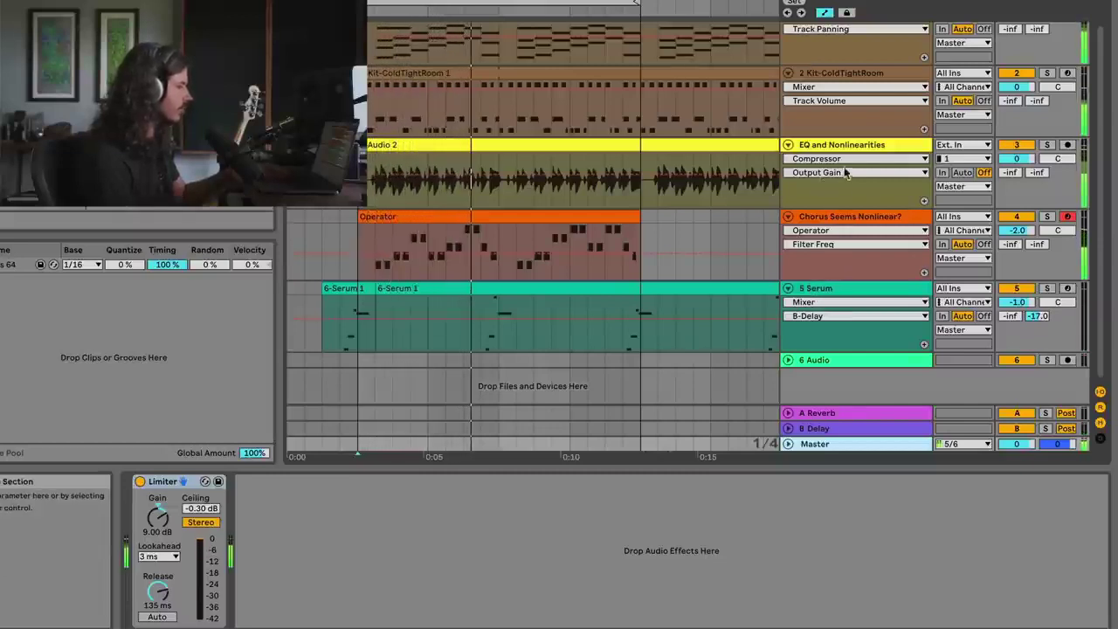
Set the Compressor's output gain on the "EQ and Nonlinearities" track to 2.97 dB and play the set.
click(846, 147)
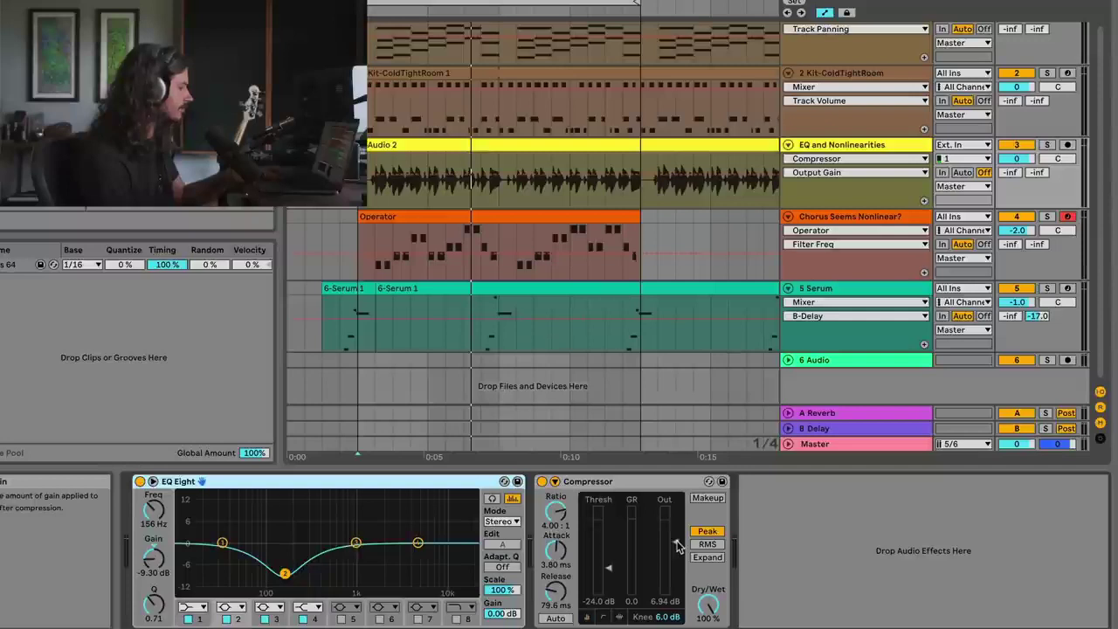
key(space)
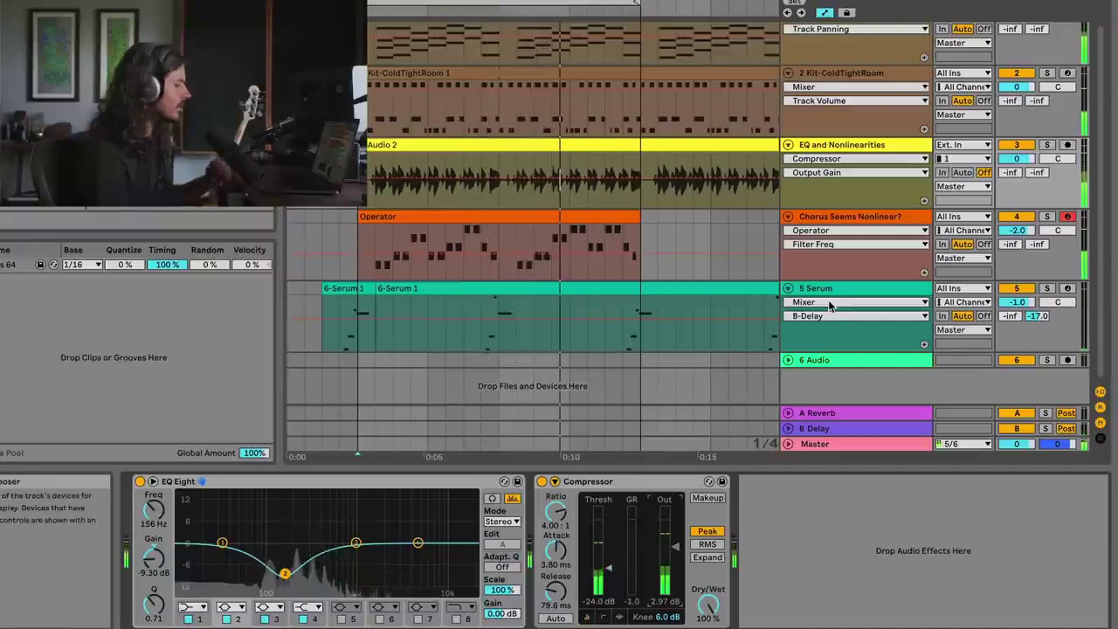
key(space)
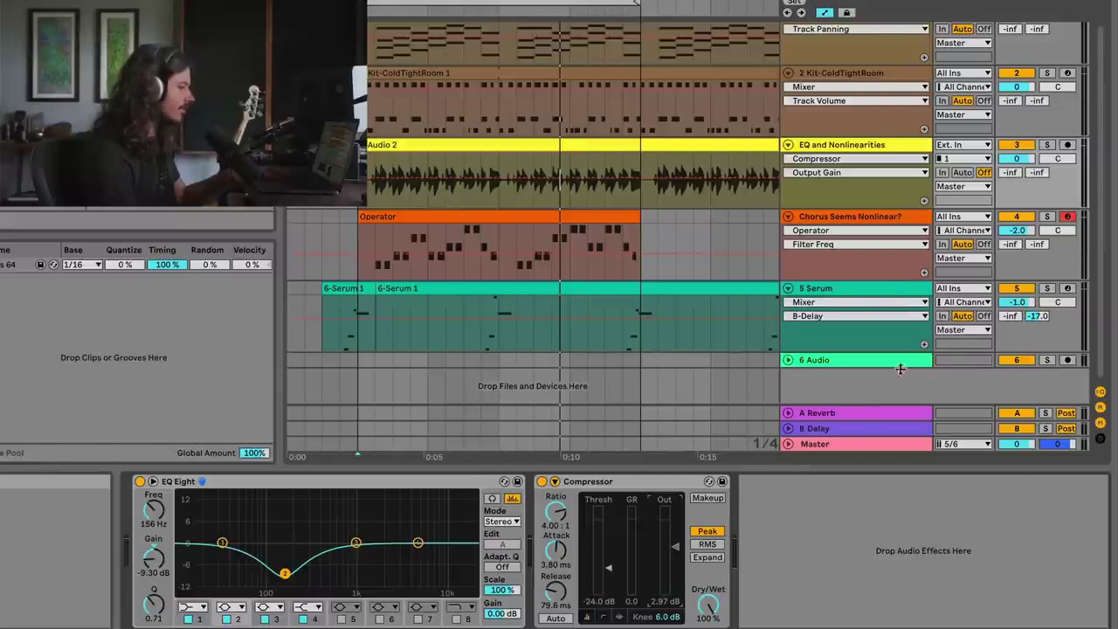
Play the set with the Master track's Limiter shown and examine its gain reduction.
click(860, 443)
key(space)
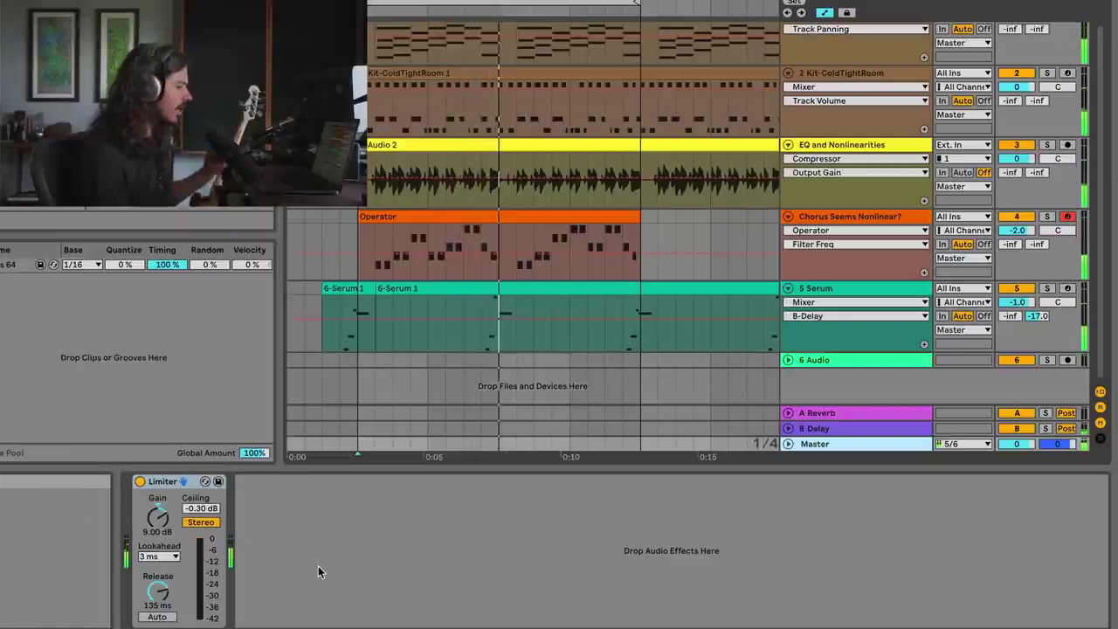
key(space)
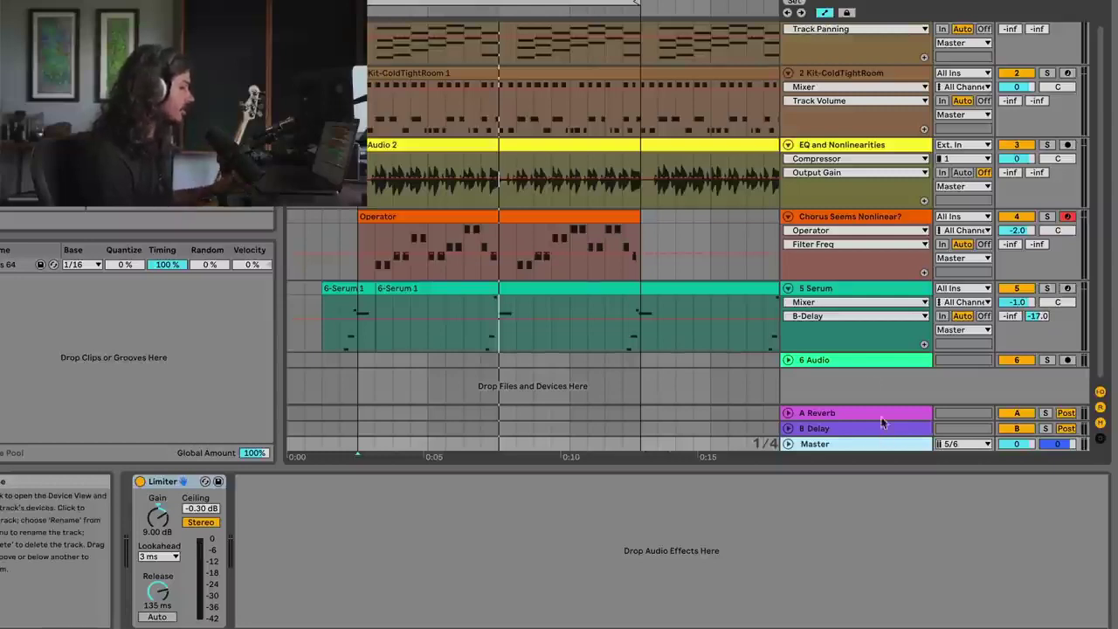
View the devices on the "Chorus Seems Nonlinear?" track, then play the set with the Master track's Limiter shown.
click(836, 220)
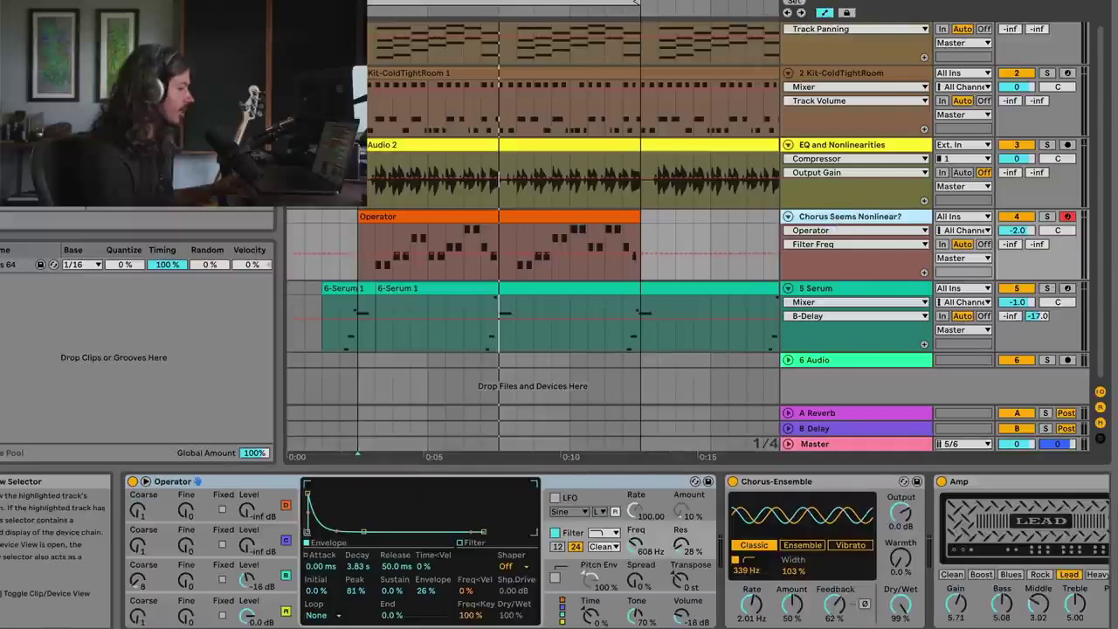
scroll(962, 568, right, 5)
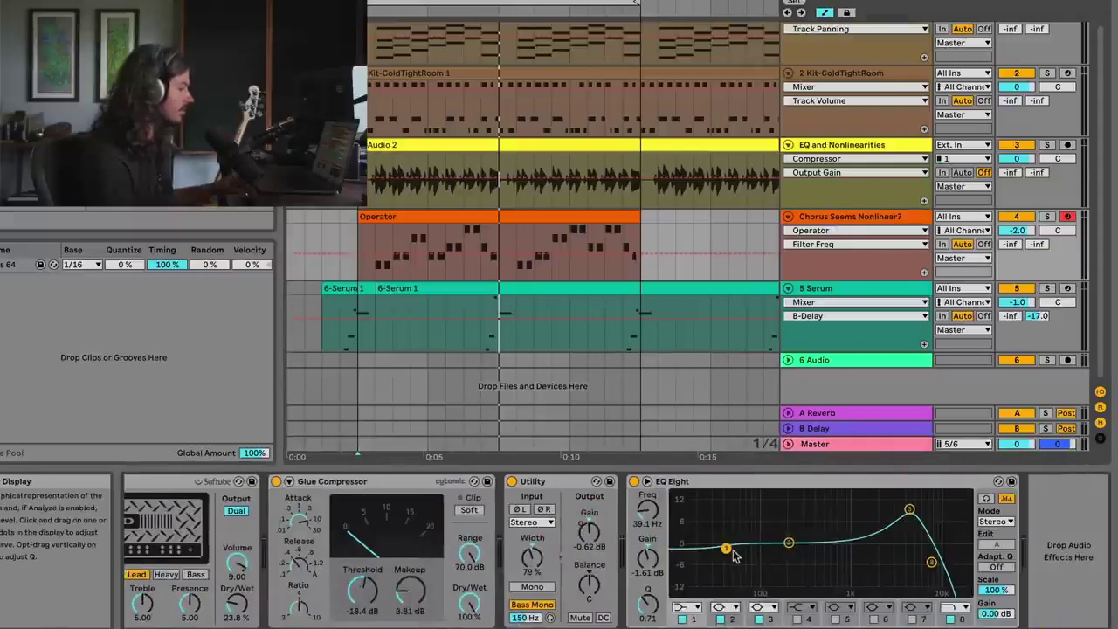
click(838, 444)
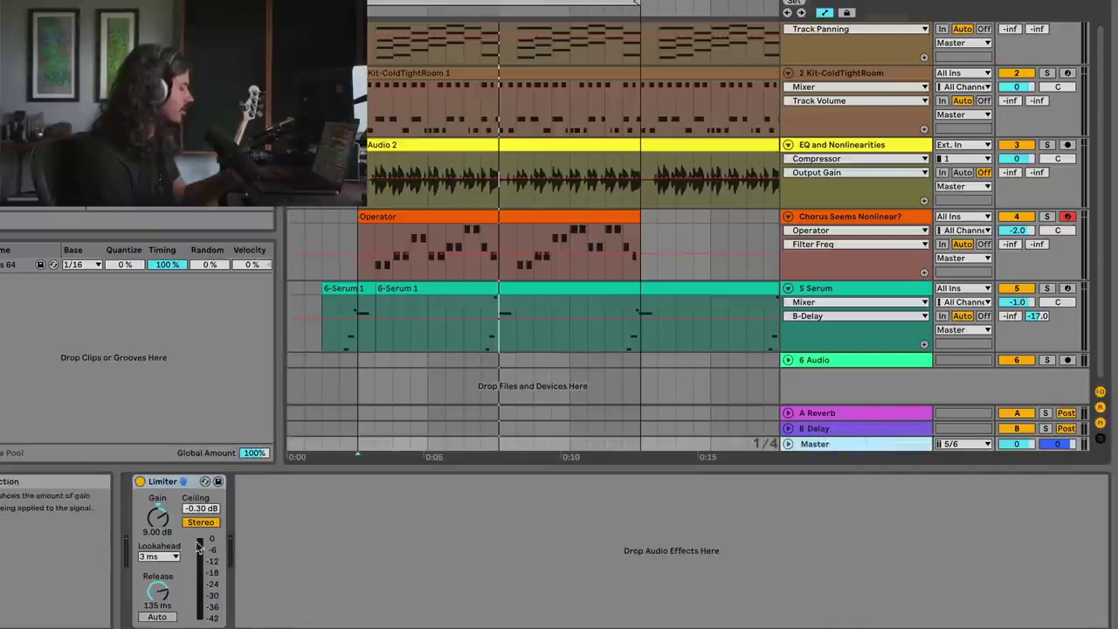
key(space)
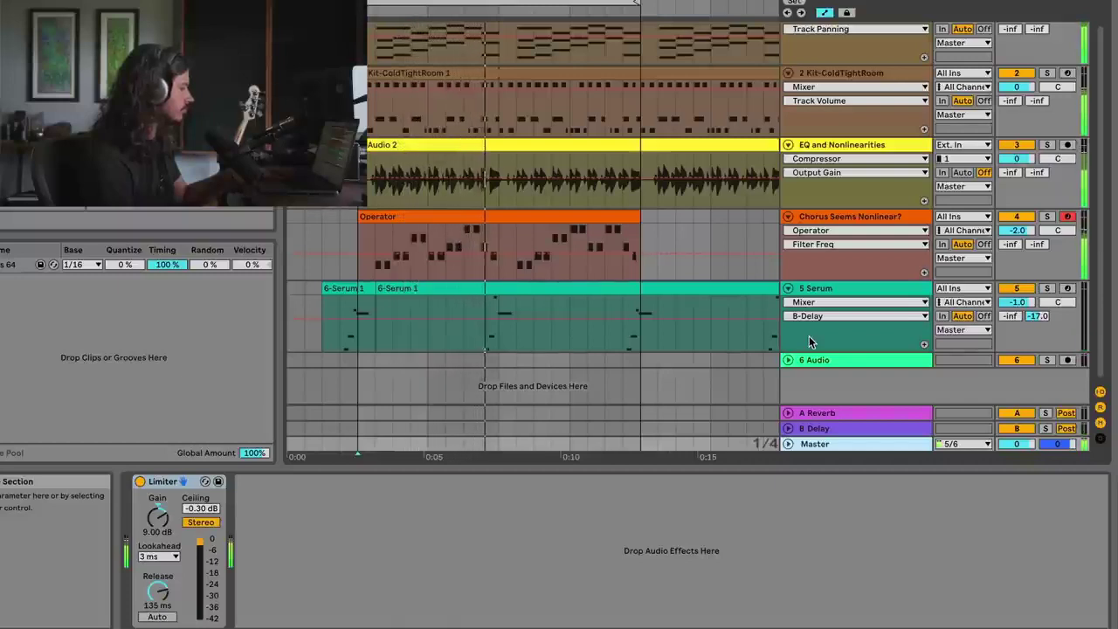
On the "Chorus Seems Nonlinear?" track, set EQ Eight's first band to 48.4 Hz and -4.34 dB, raise Utility's gain, and play the set.
click(821, 219)
scroll(877, 572, right, 8)
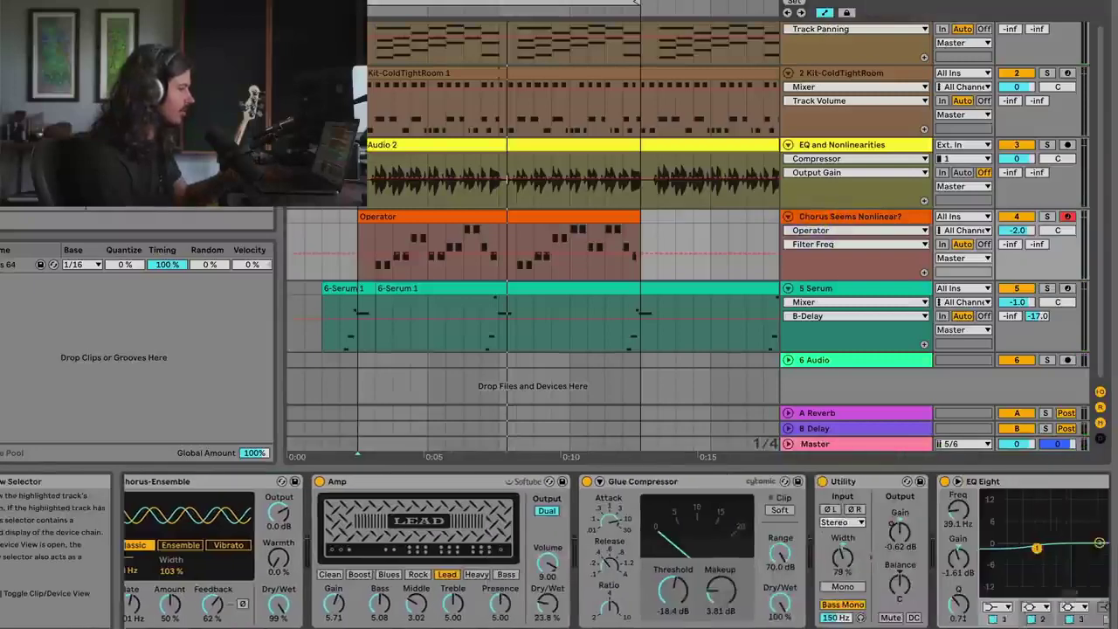
scroll(1008, 618, right, 4)
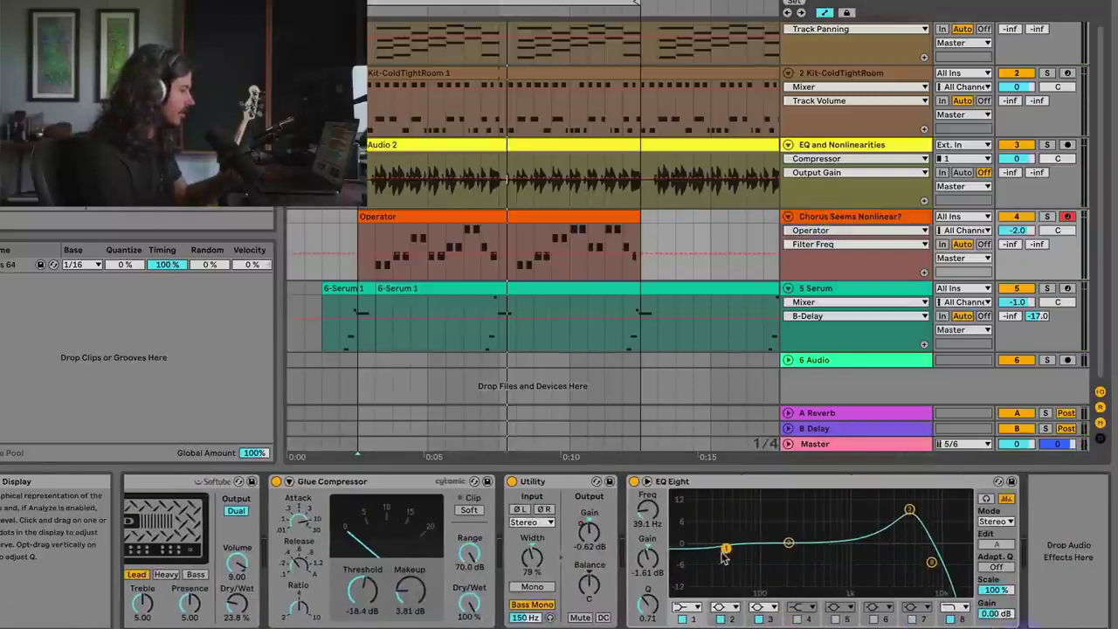
key(space)
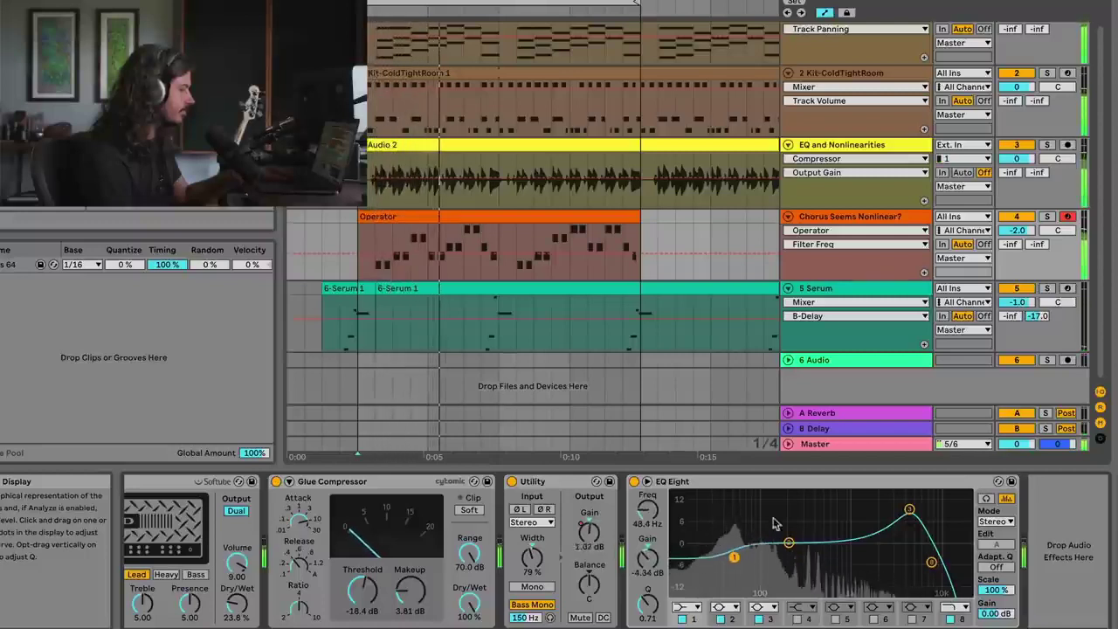
click(840, 216)
scroll(970, 594, right, 10)
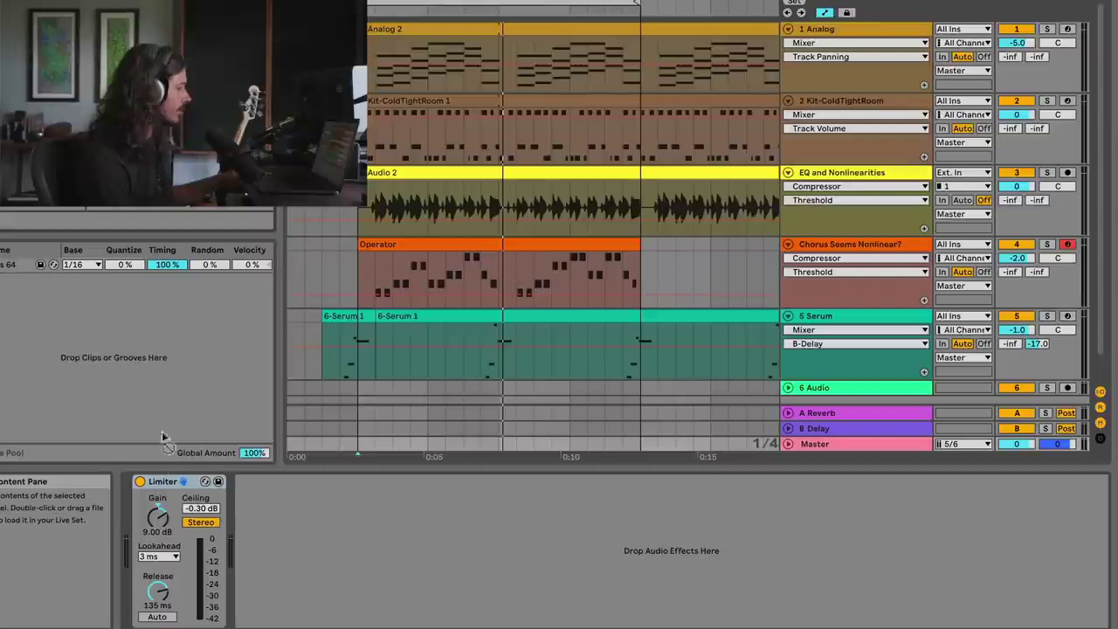
Add a Glue Compressor before the Limiter on the Master track and shorten its attack and release.
drag(162, 437, 127, 518)
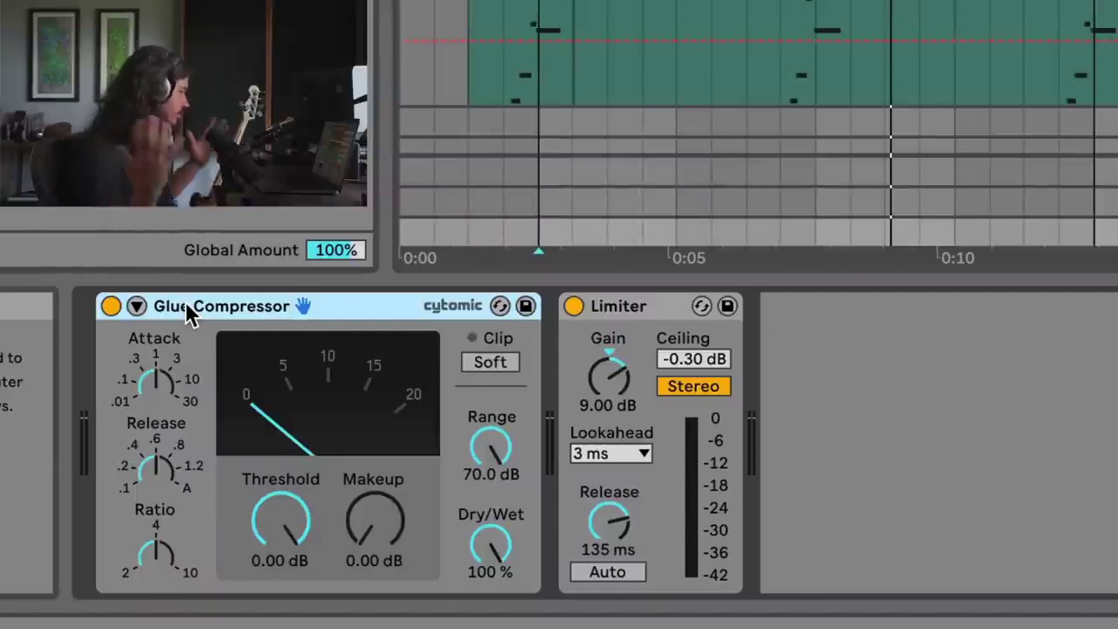
click(157, 404)
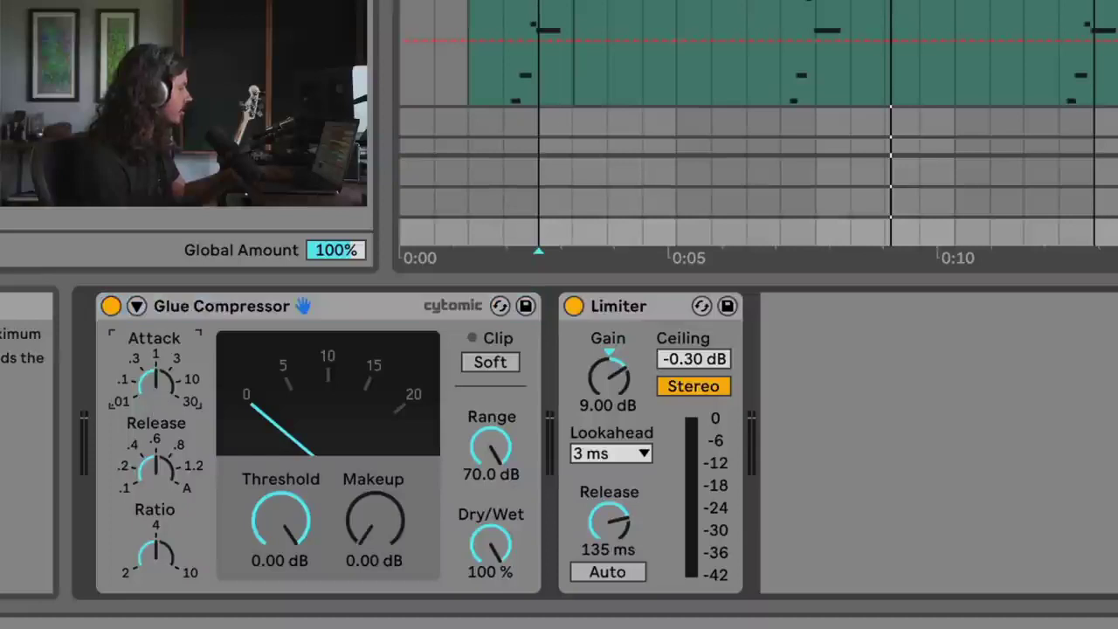
click(156, 458)
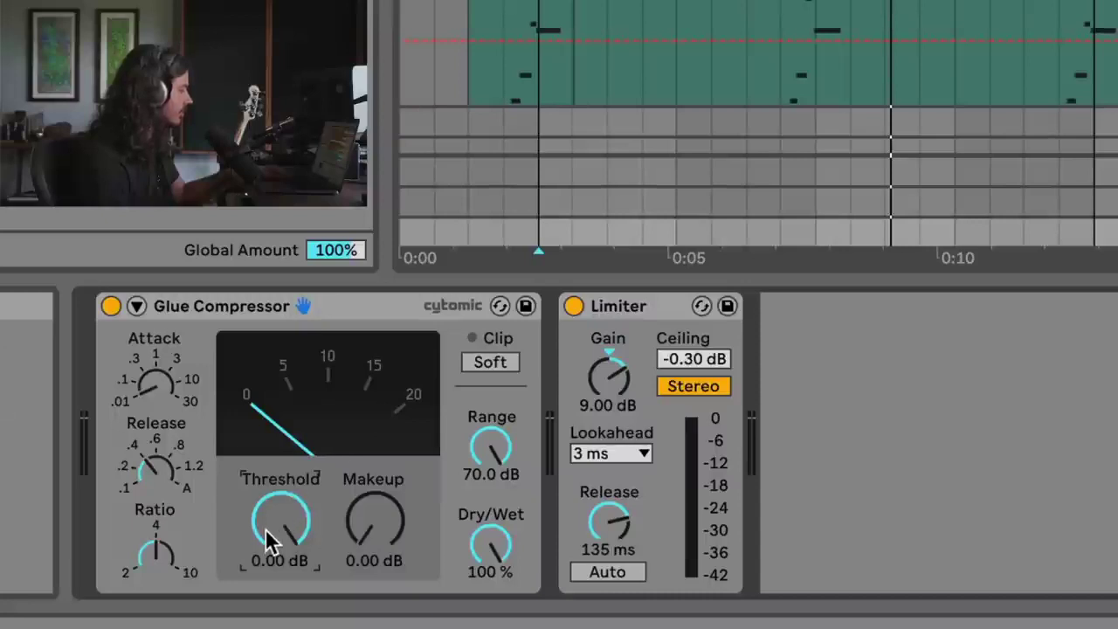
Play the set and lower the Glue Compressor's threshold to -13.7 dB.
key(space)
drag(275, 530, 274, 596)
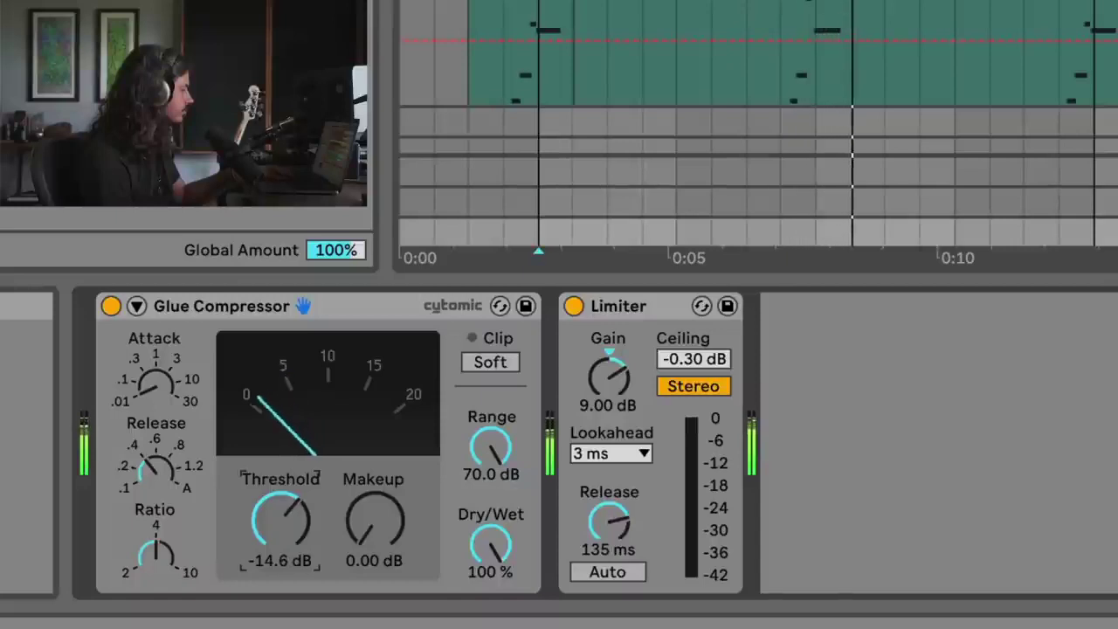
drag(274, 596, 274, 594)
drag(272, 519, 275, 521)
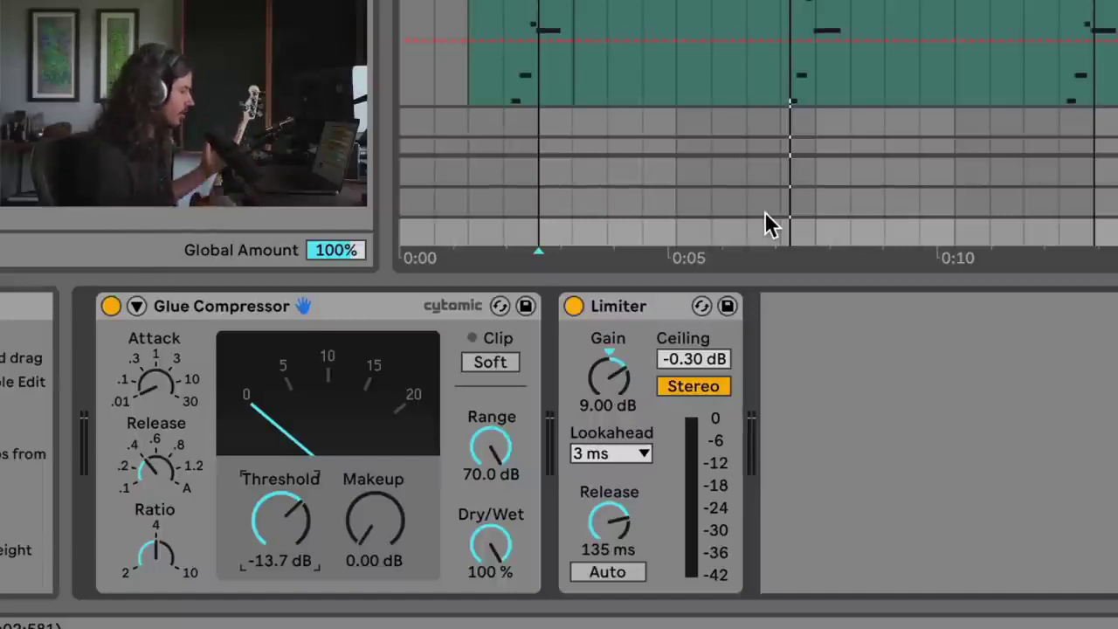
Bypass the Glue Compressor, play the set, and re-enable it during playback to compare the Limiter's gain reduction.
click(369, 305)
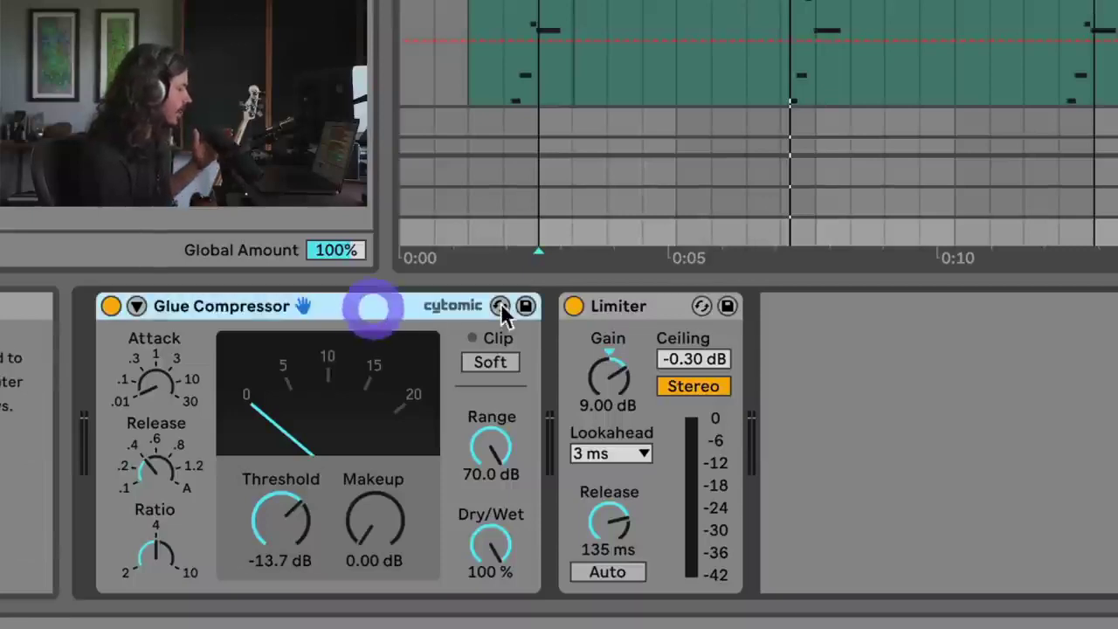
click(623, 306)
click(345, 304)
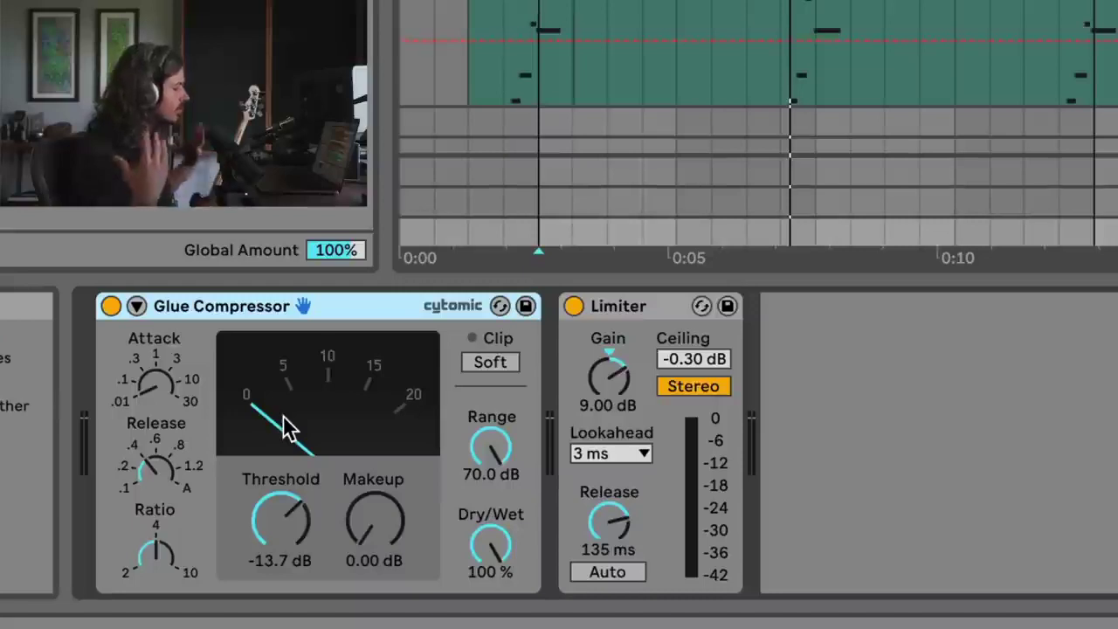
click(111, 306)
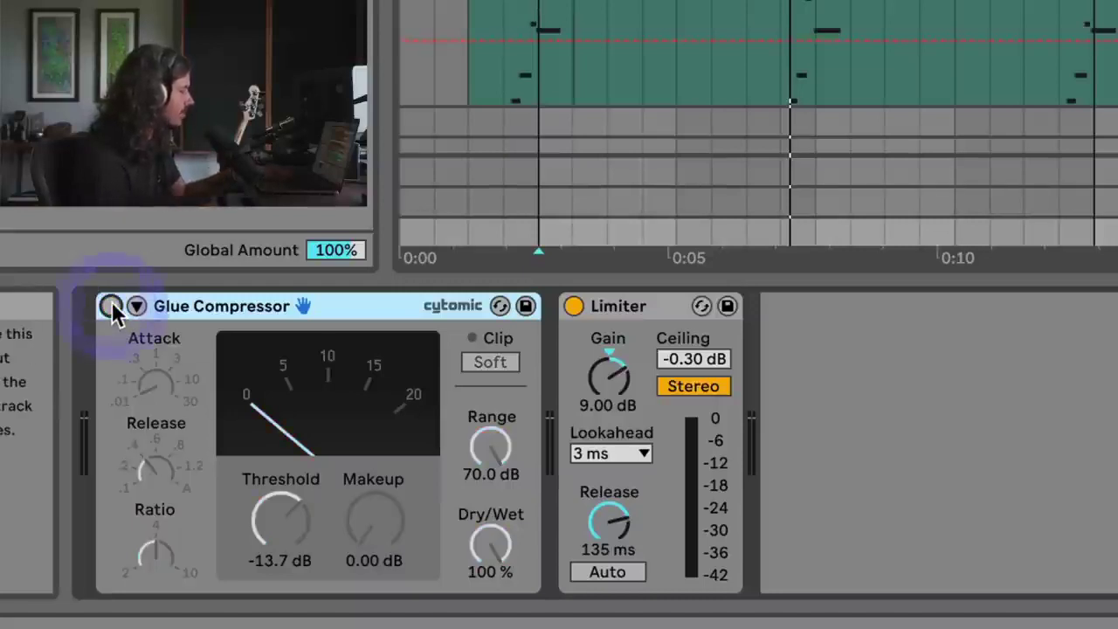
key(space)
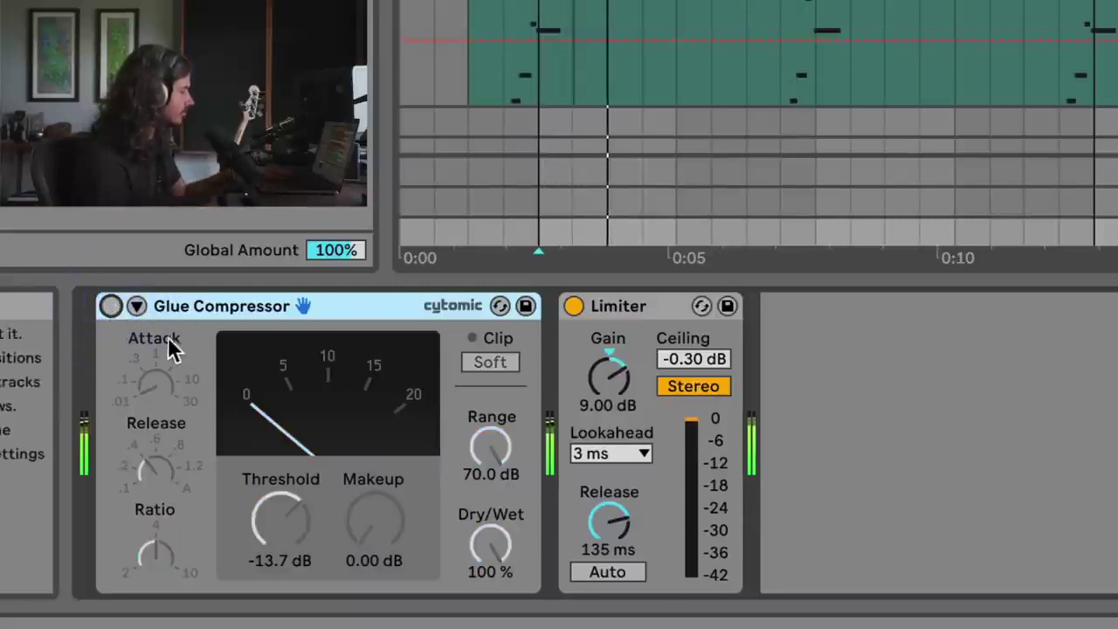
click(111, 307)
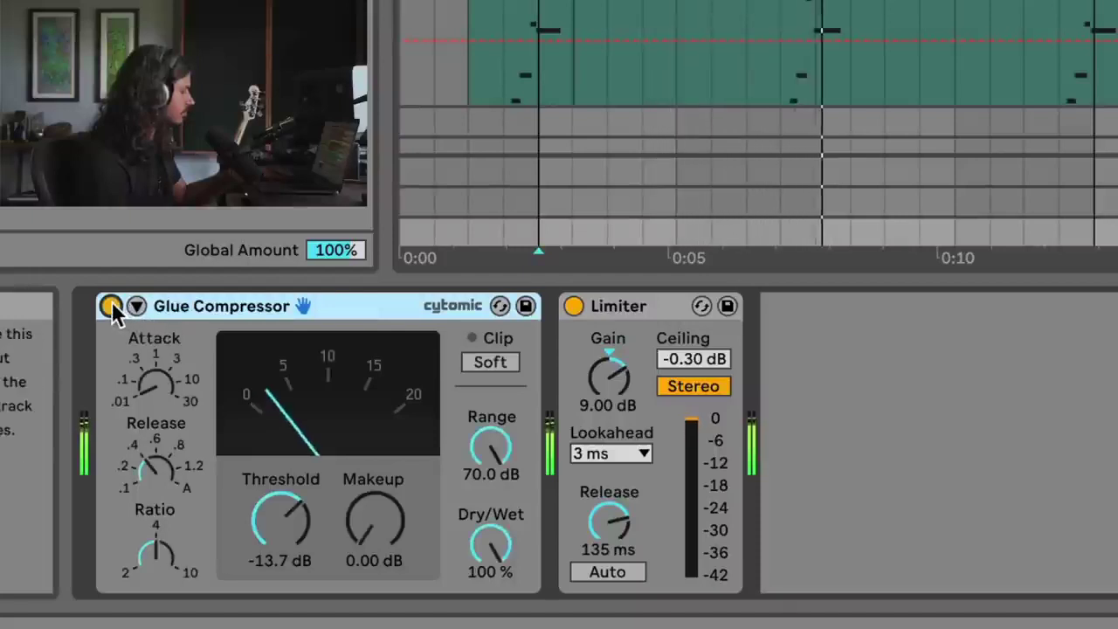